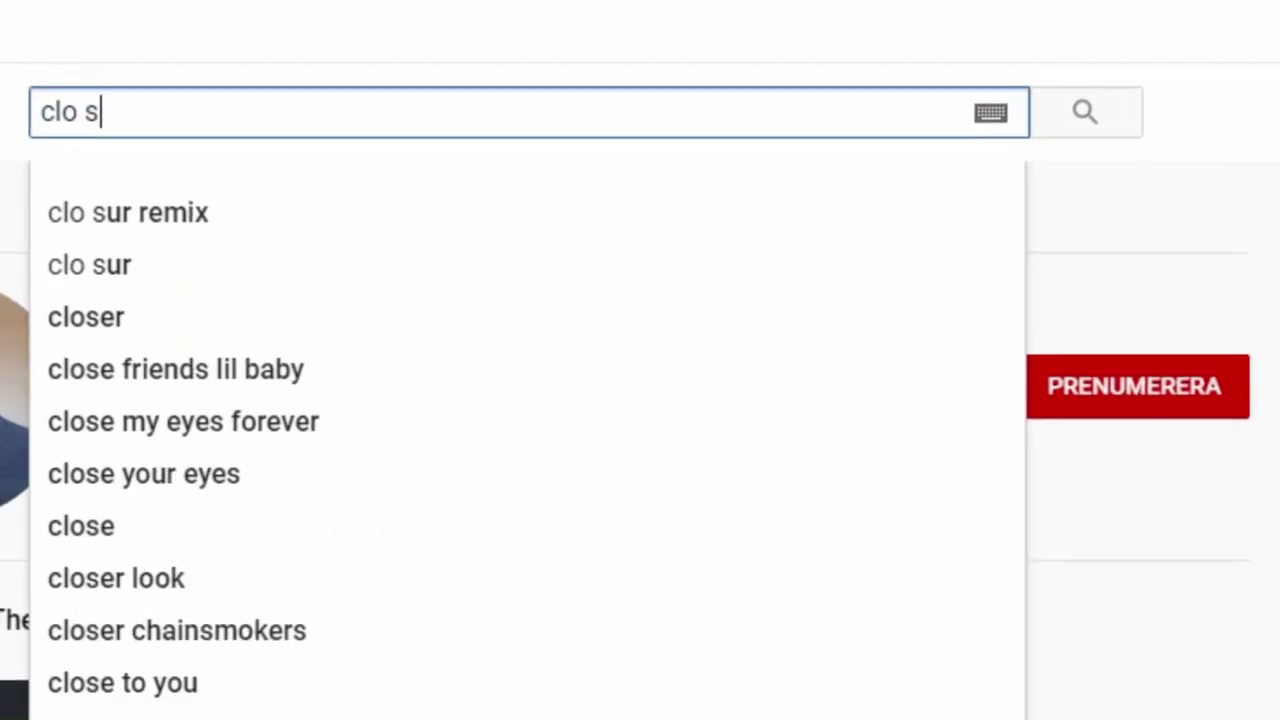
Enter "clo sur" as the video search term and replace it with "solo ray".
text(ur)
key(ctrl+a)
text(solo ray)
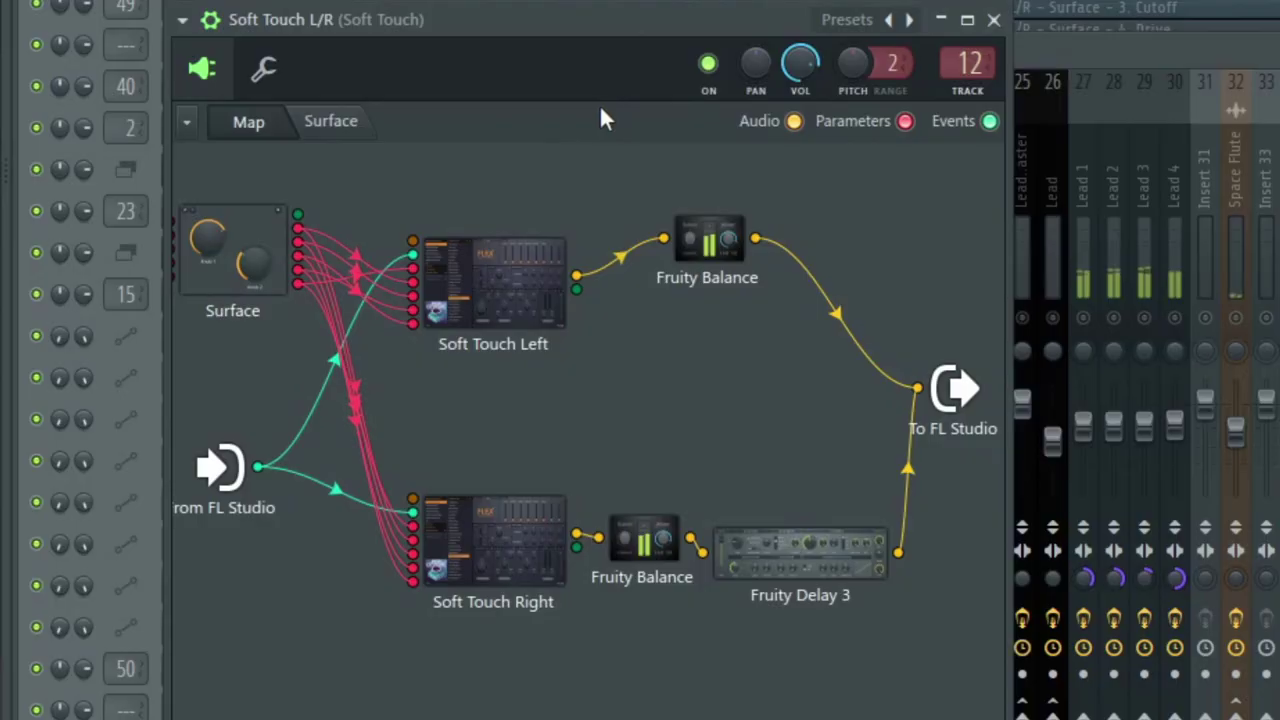
Switch to FL Studio, open the Soft Touch Left instrument in the Soft Touch L/R patch, and review its macros and SH-1 Floor Shakers presets.
double_click(490, 300)
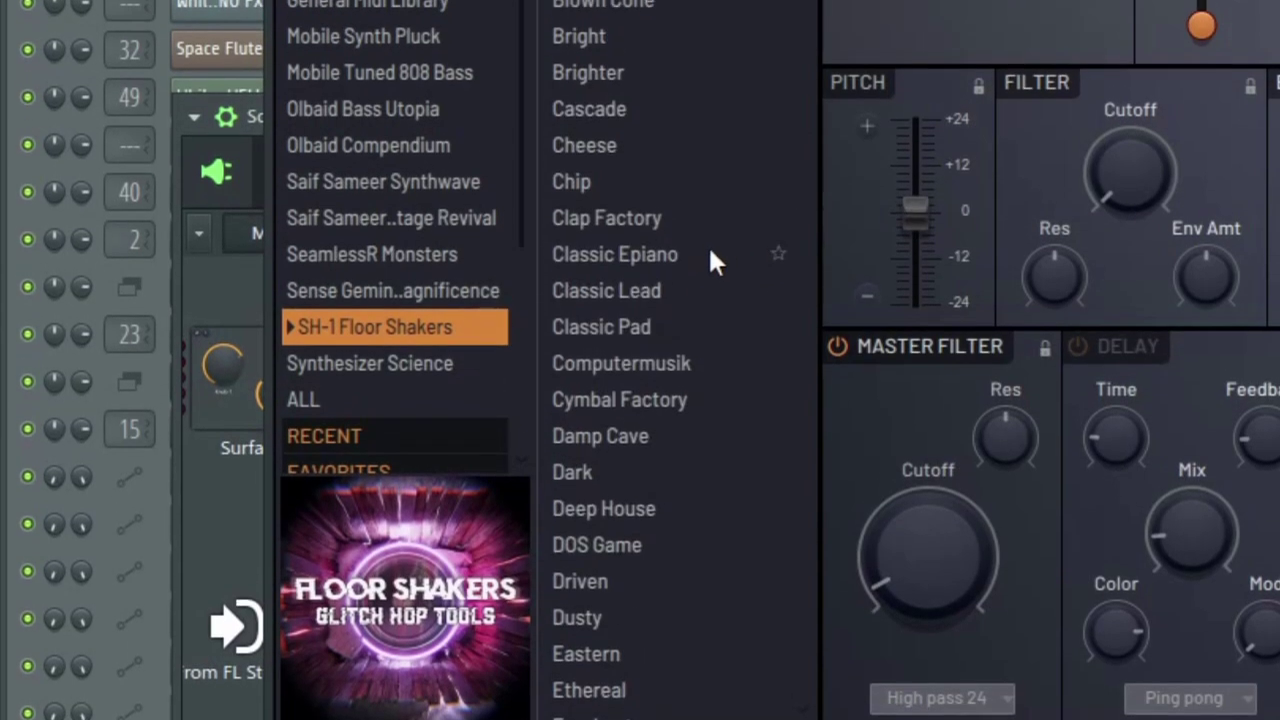
scroll(620, 152, down, 10)
scroll(696, 303, down, 5)
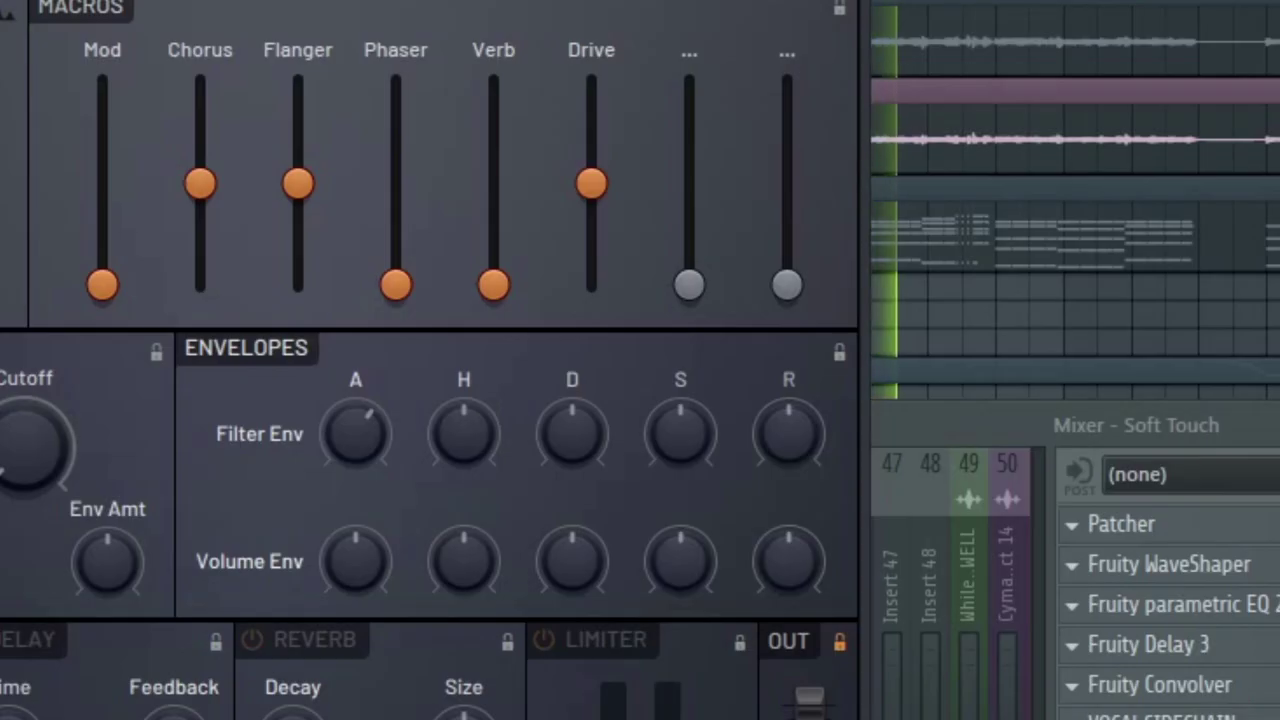
key(Escape)
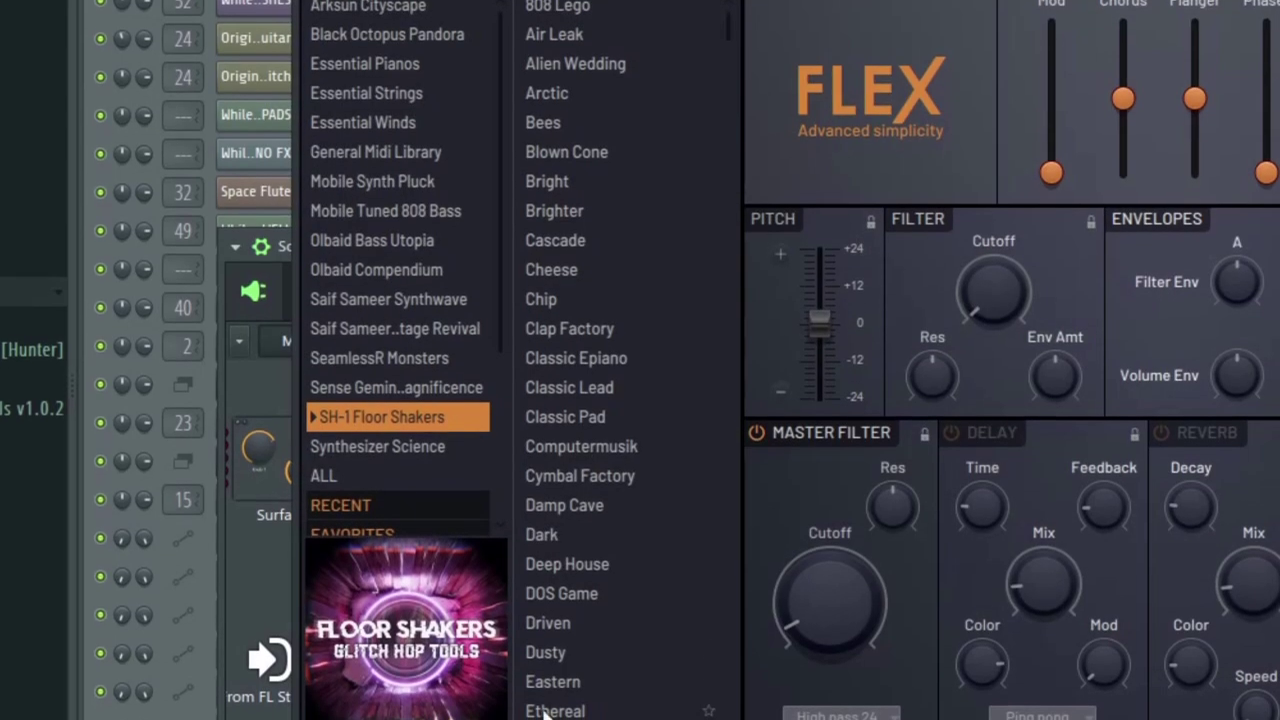
scroll(648, 455, down, 10)
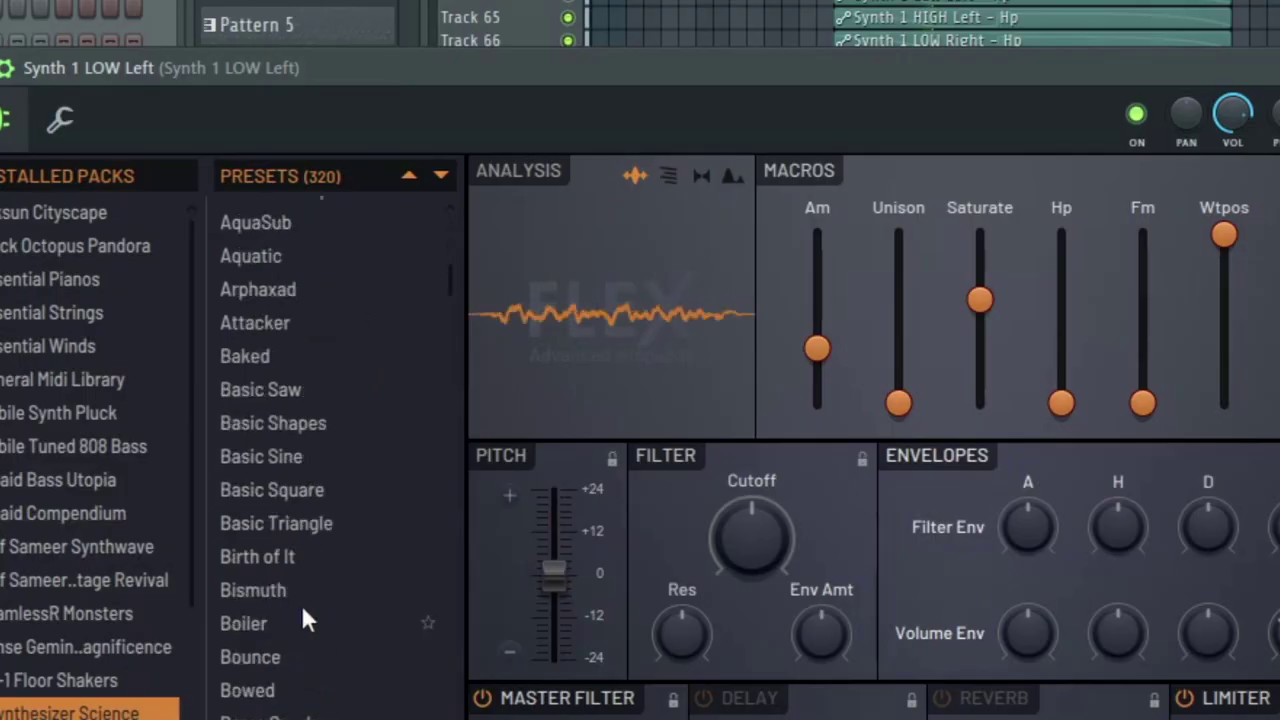
Browse the Synthesizer Science preset list in the Synth 1 LOW Left instrument.
scroll(313, 599, down, 20)
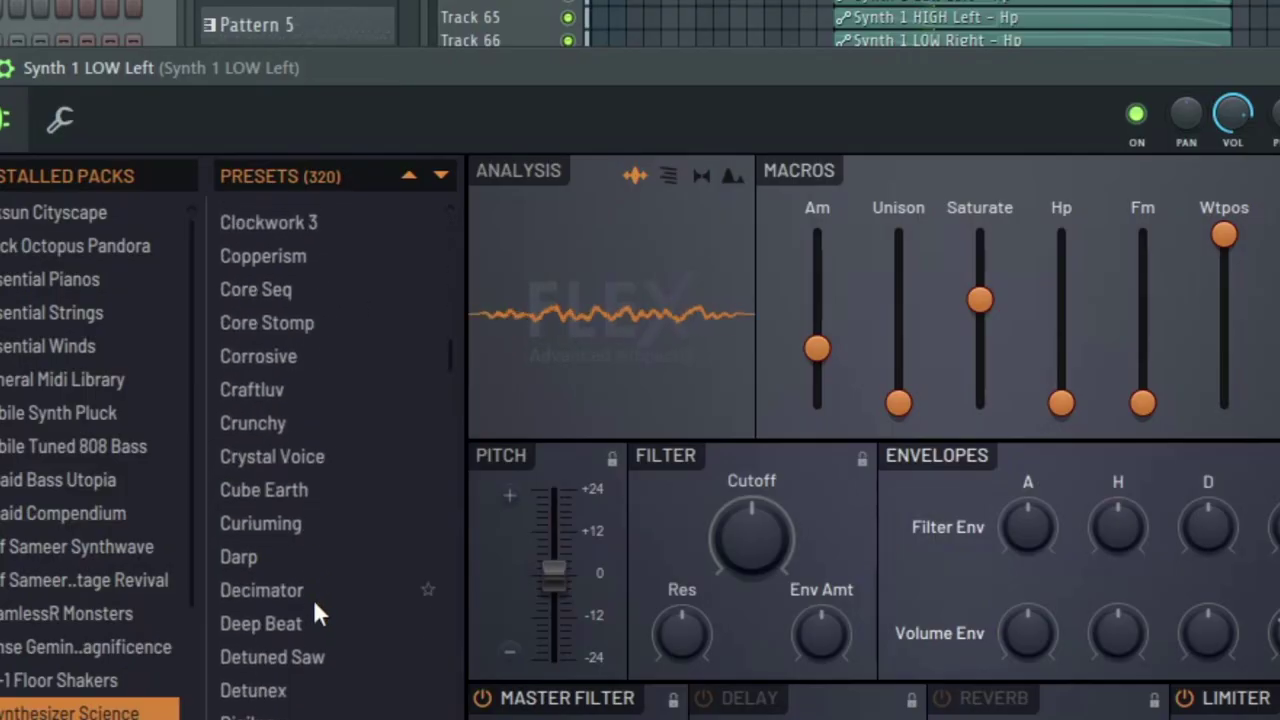
scroll(313, 597, down, 10)
scroll(319, 592, up, 5)
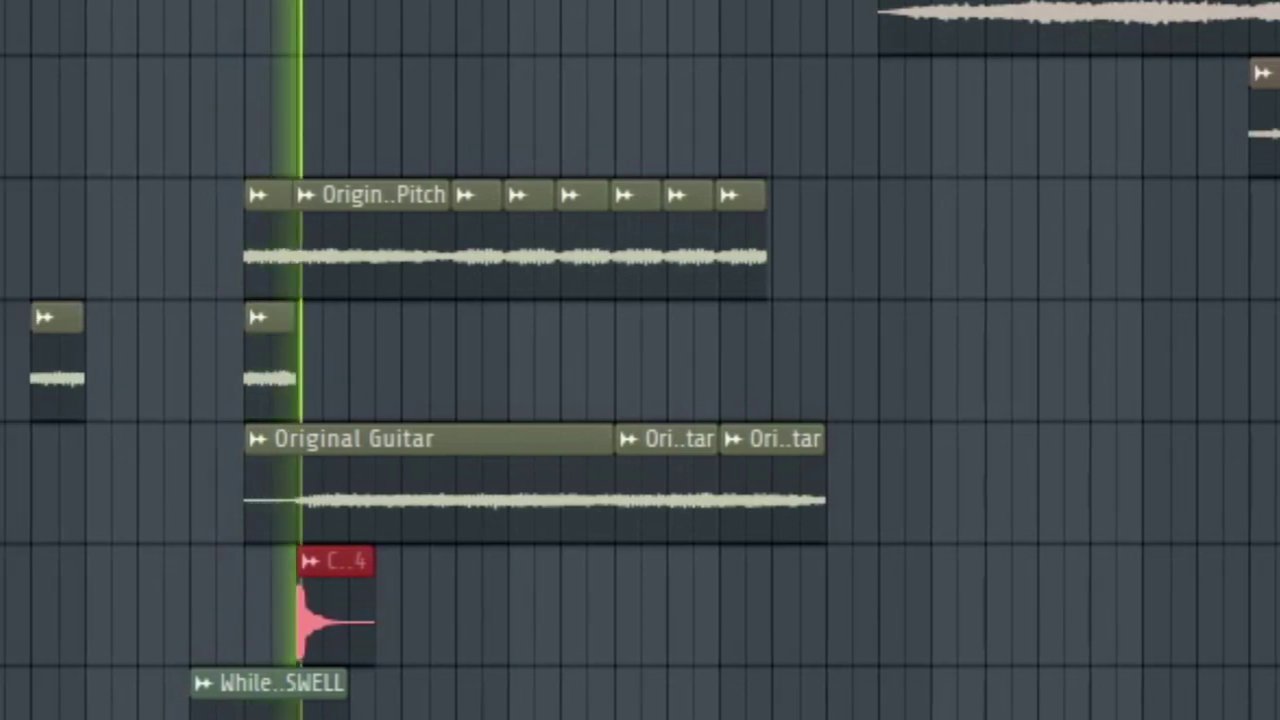
Play the song with the mixer shown and inspect the Fruity parametric EQ 2 on the Kick track.
key(F9)
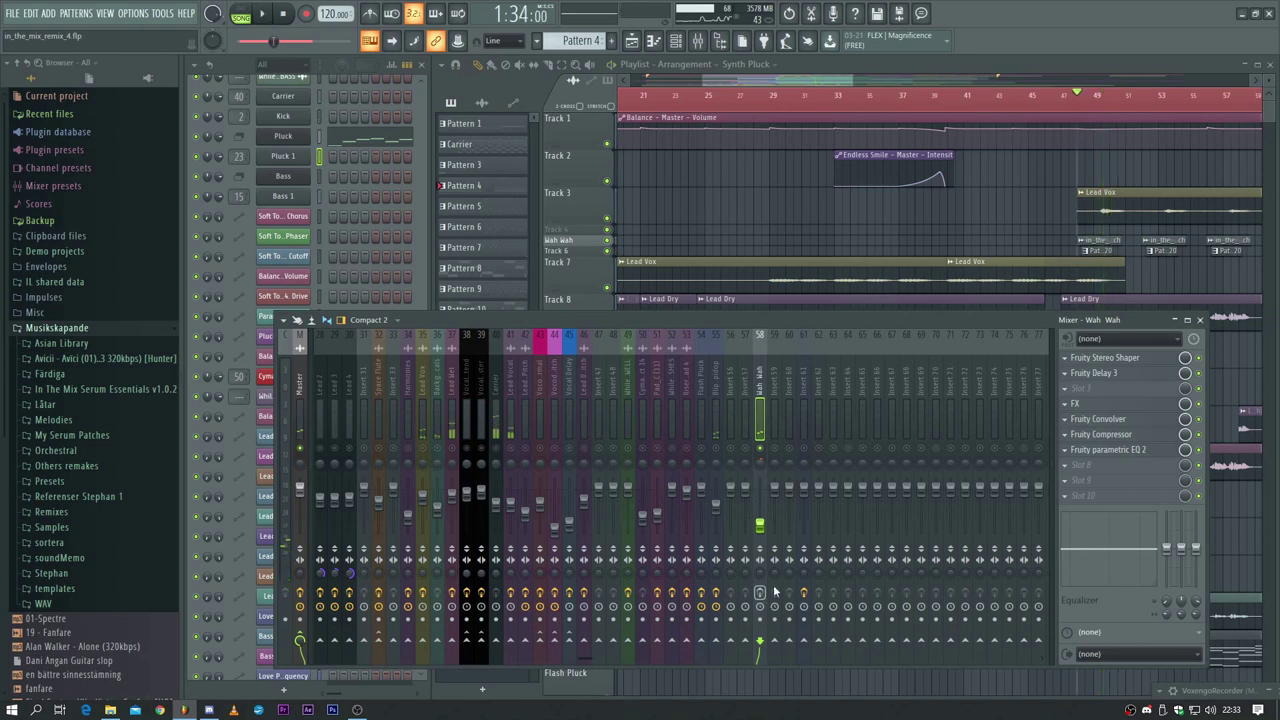
key(space)
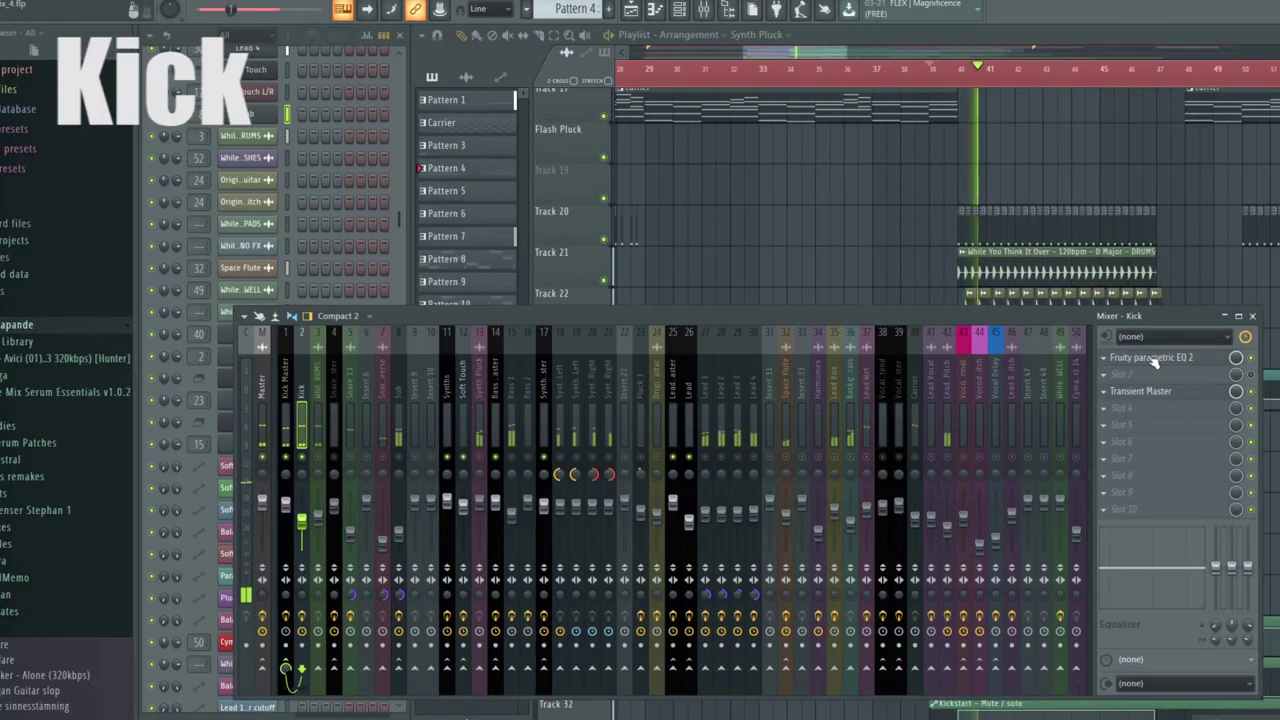
click(1153, 358)
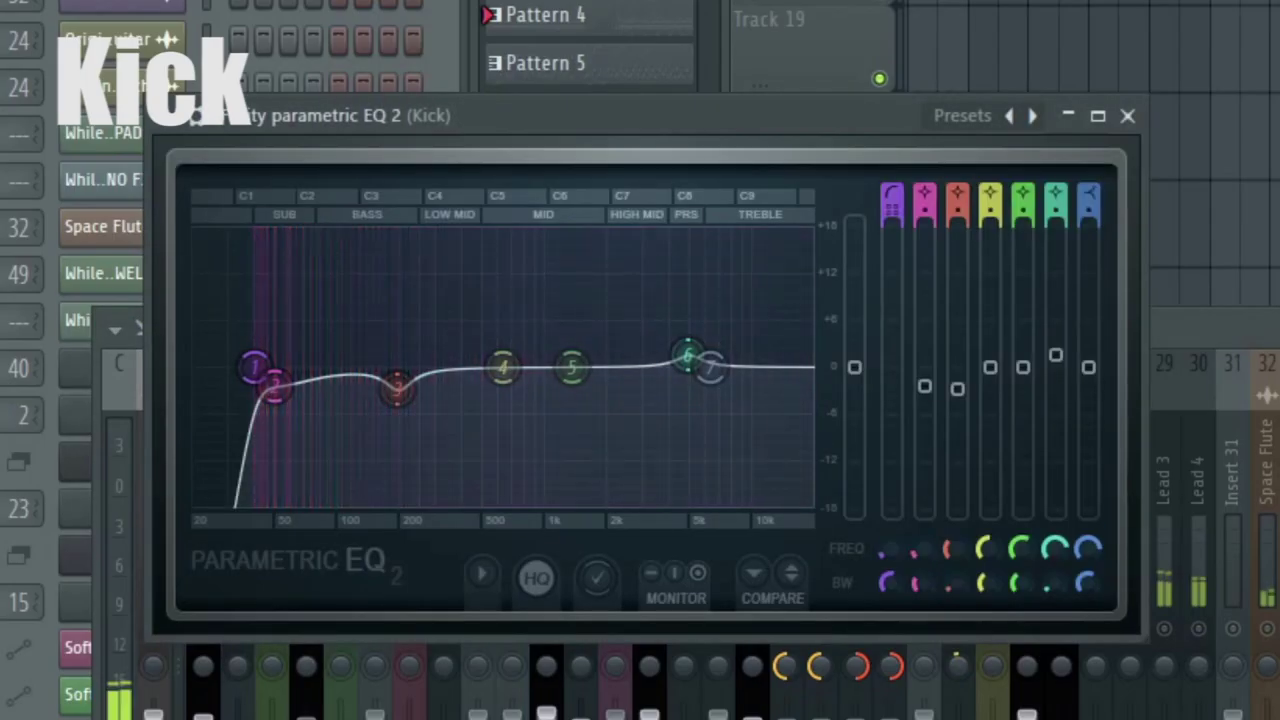
click(1128, 115)
Inspect the Fruity WaveShaper curve and the Fruity Convolver settings on the Snare Master track.
click(795, 437)
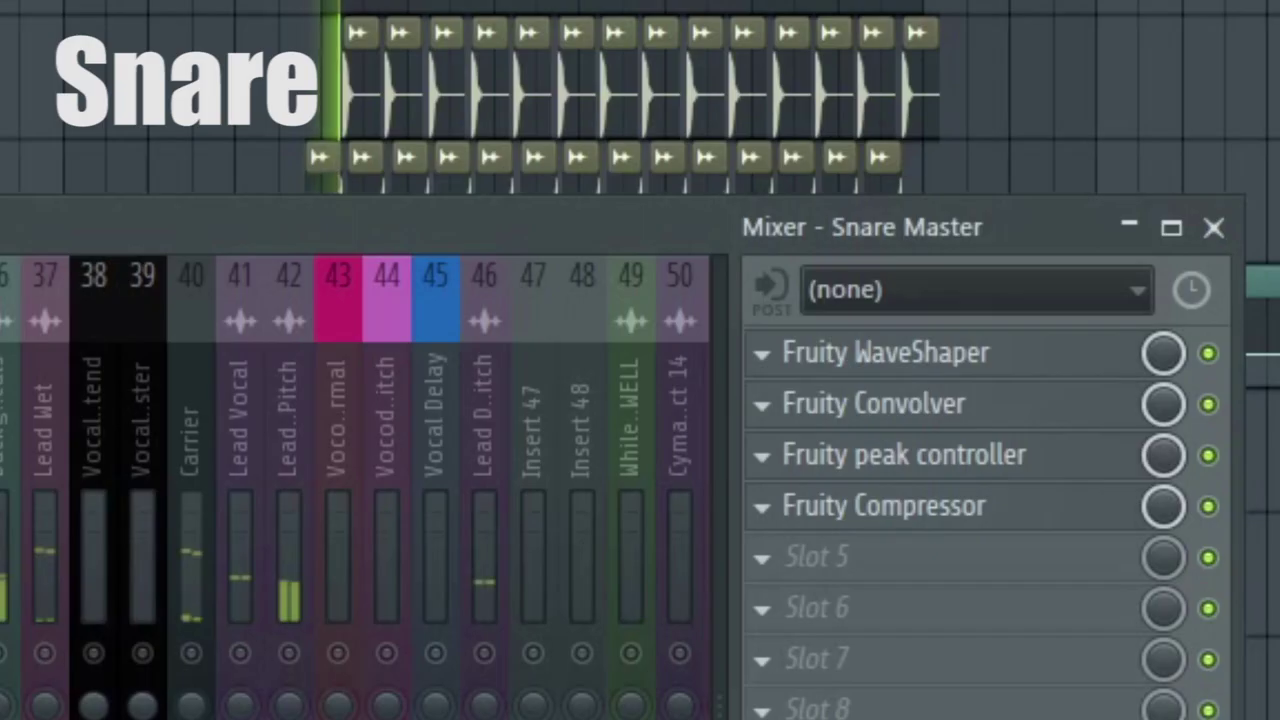
click(915, 360)
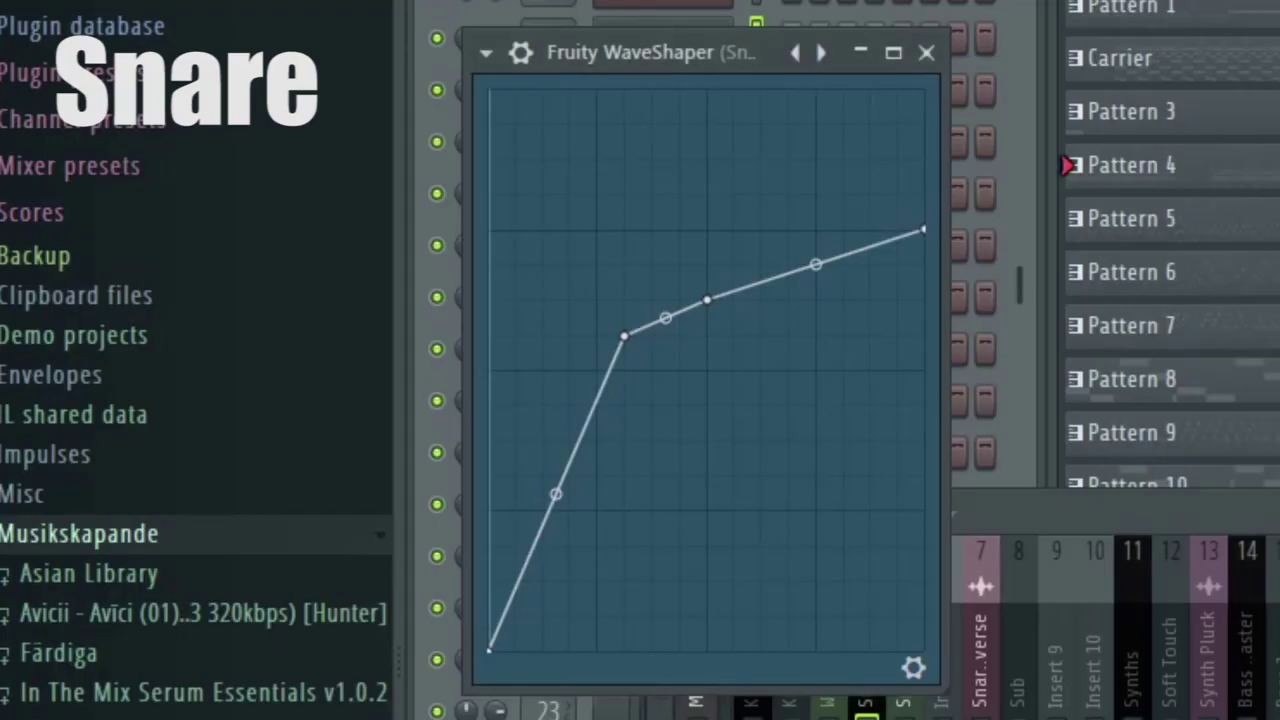
click(926, 53)
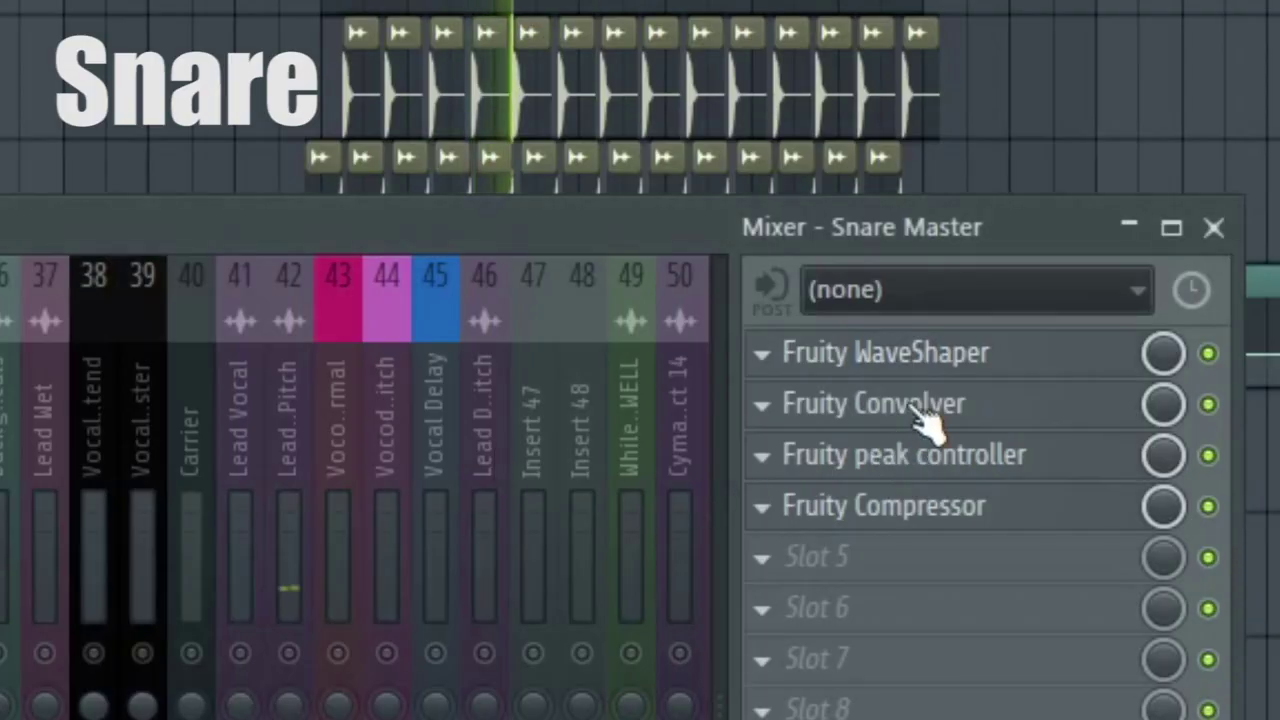
click(920, 410)
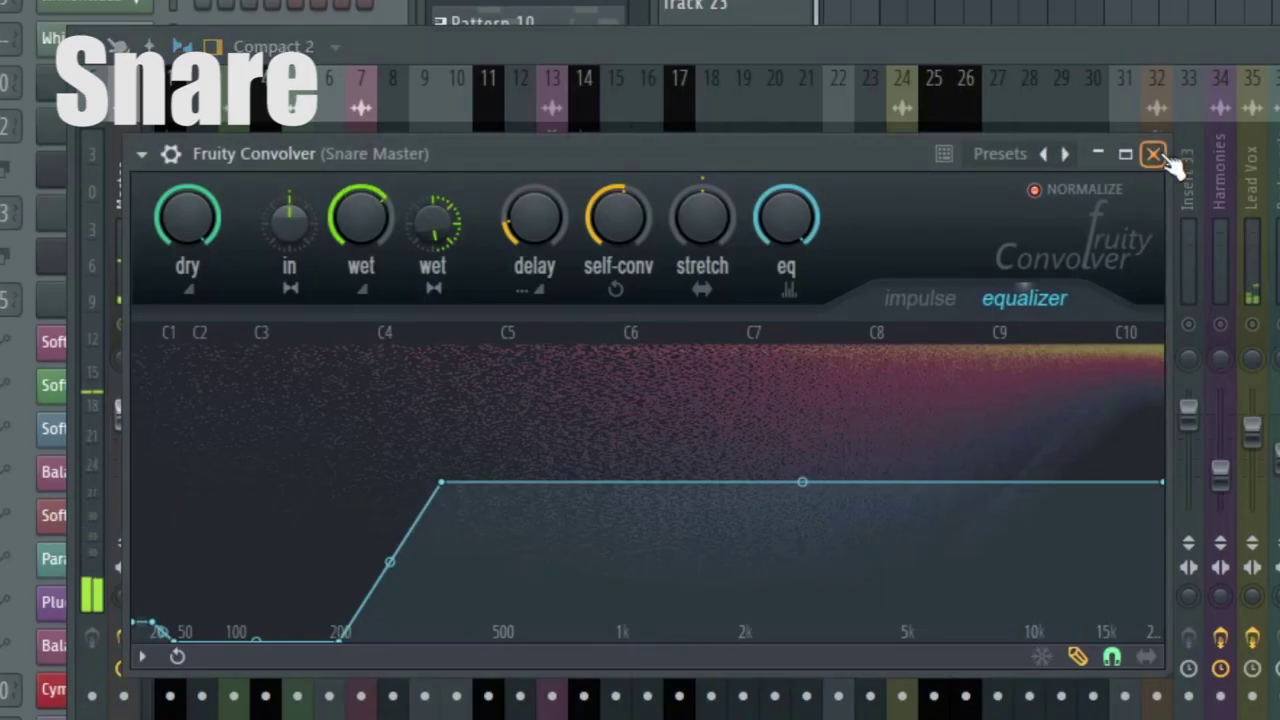
click(1155, 155)
Inspect the Fruity peak controller and Fruity Compressor settings on the Snare Master track.
click(860, 465)
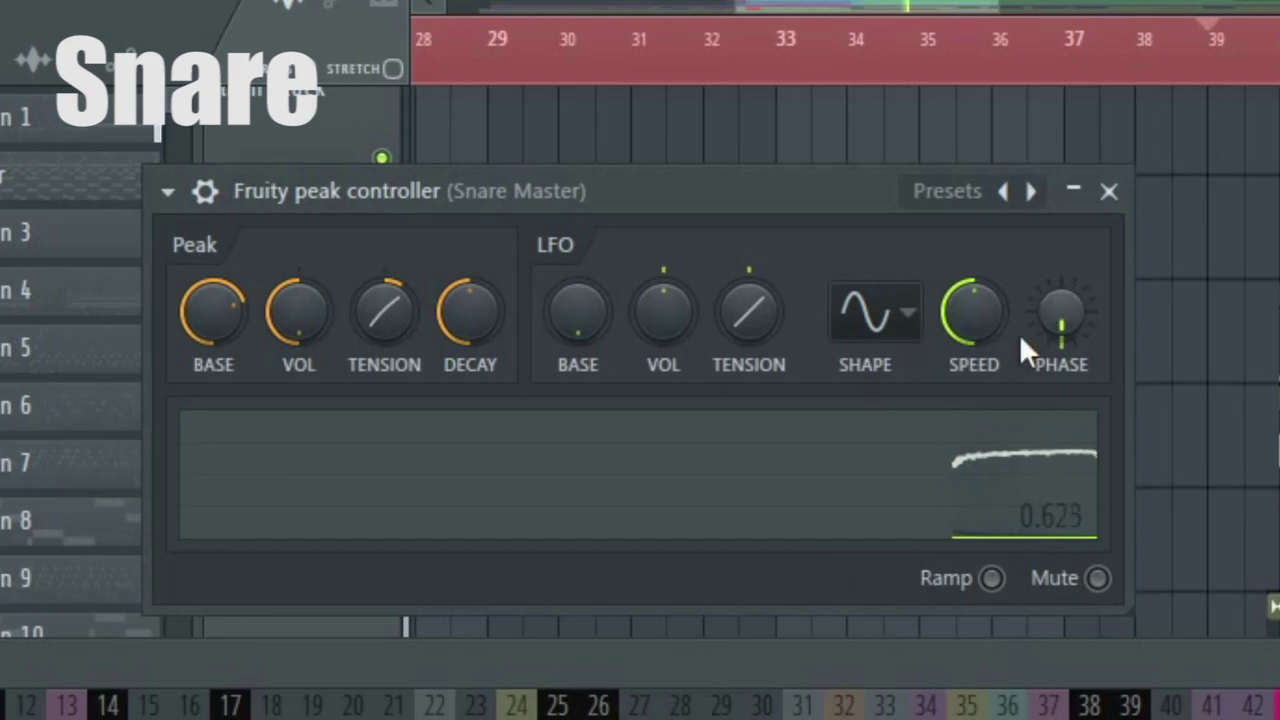
click(1106, 192)
click(880, 503)
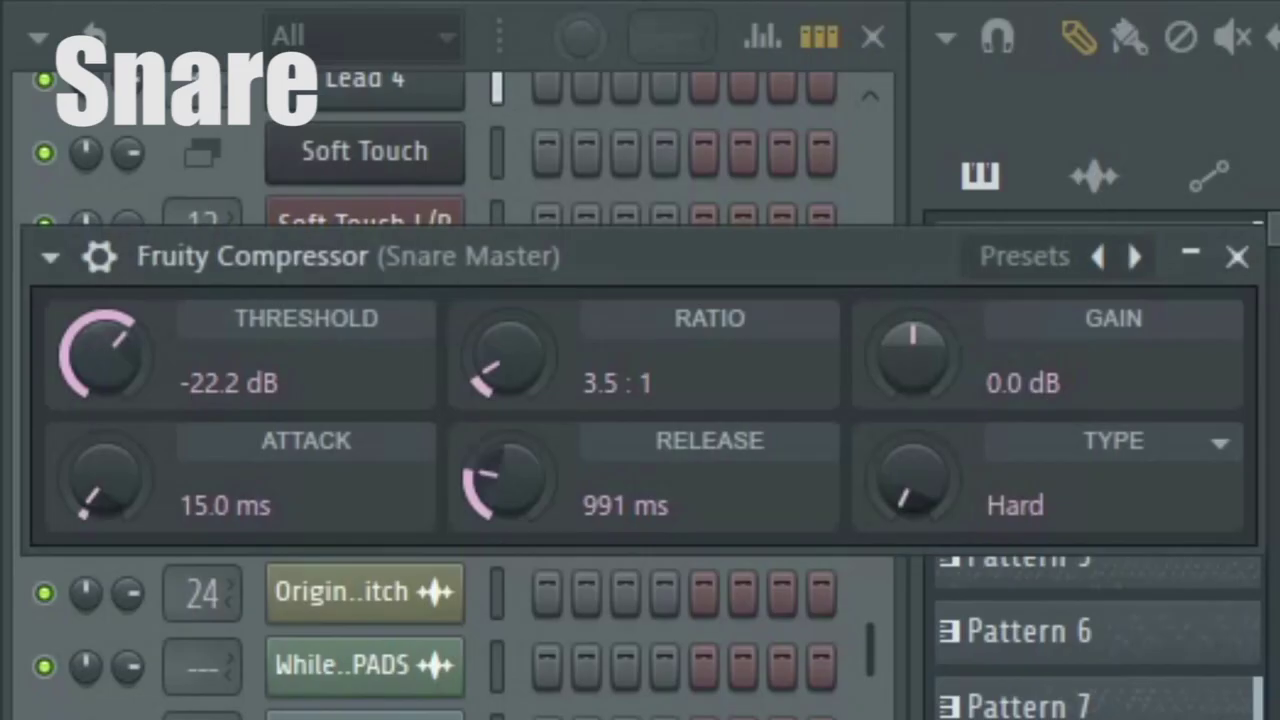
click(1238, 258)
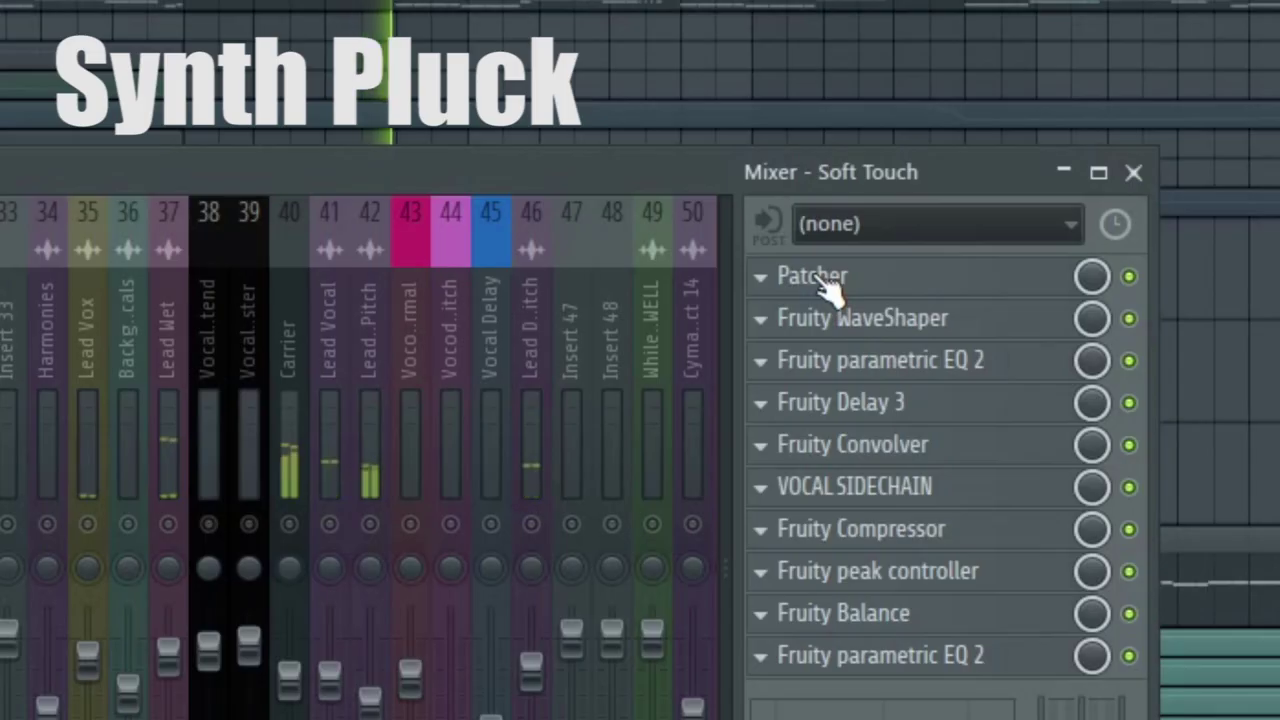
Examine the mid/side Patcher routing and the Fruity WaveShaper curve on the Soft Touch track.
click(818, 282)
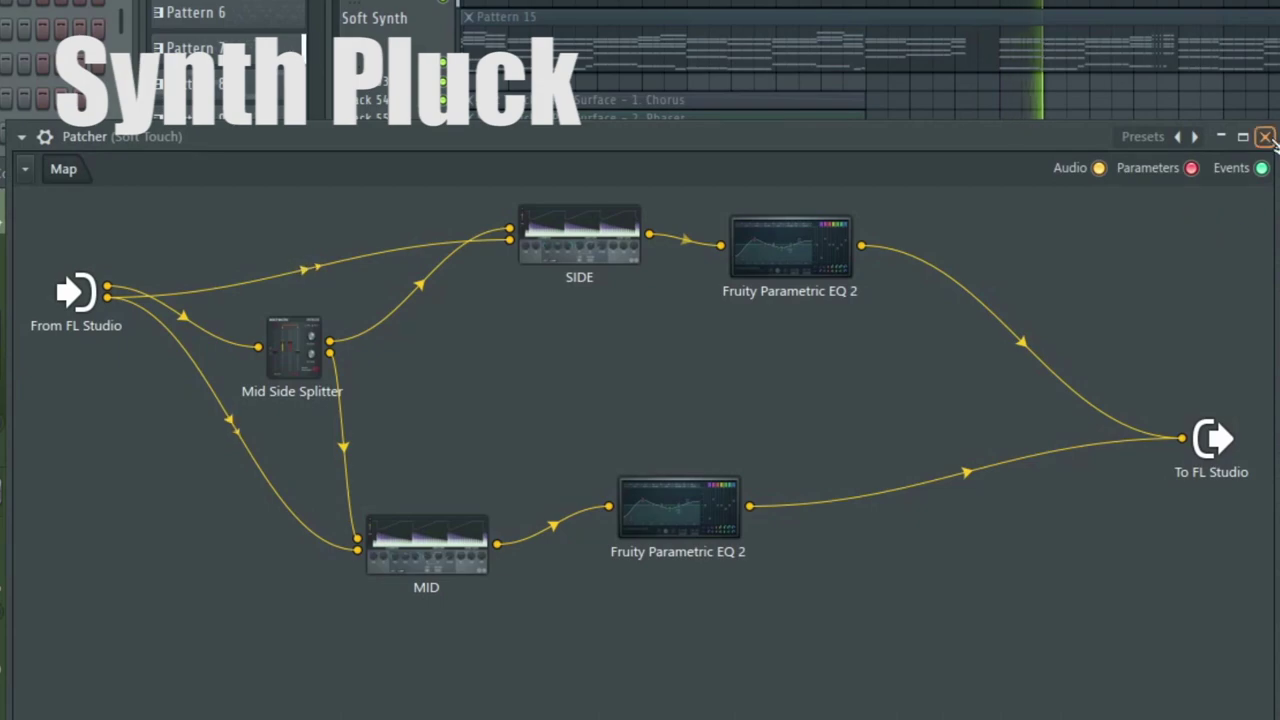
click(1266, 137)
click(855, 322)
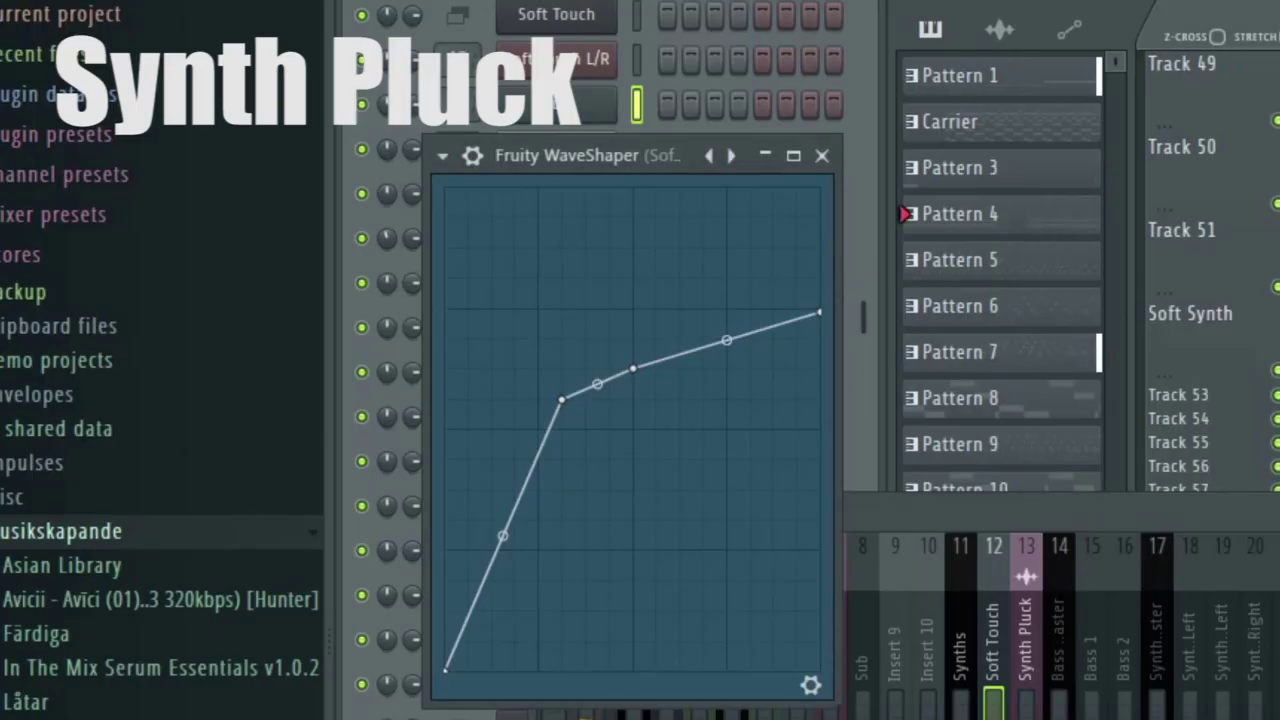
click(822, 157)
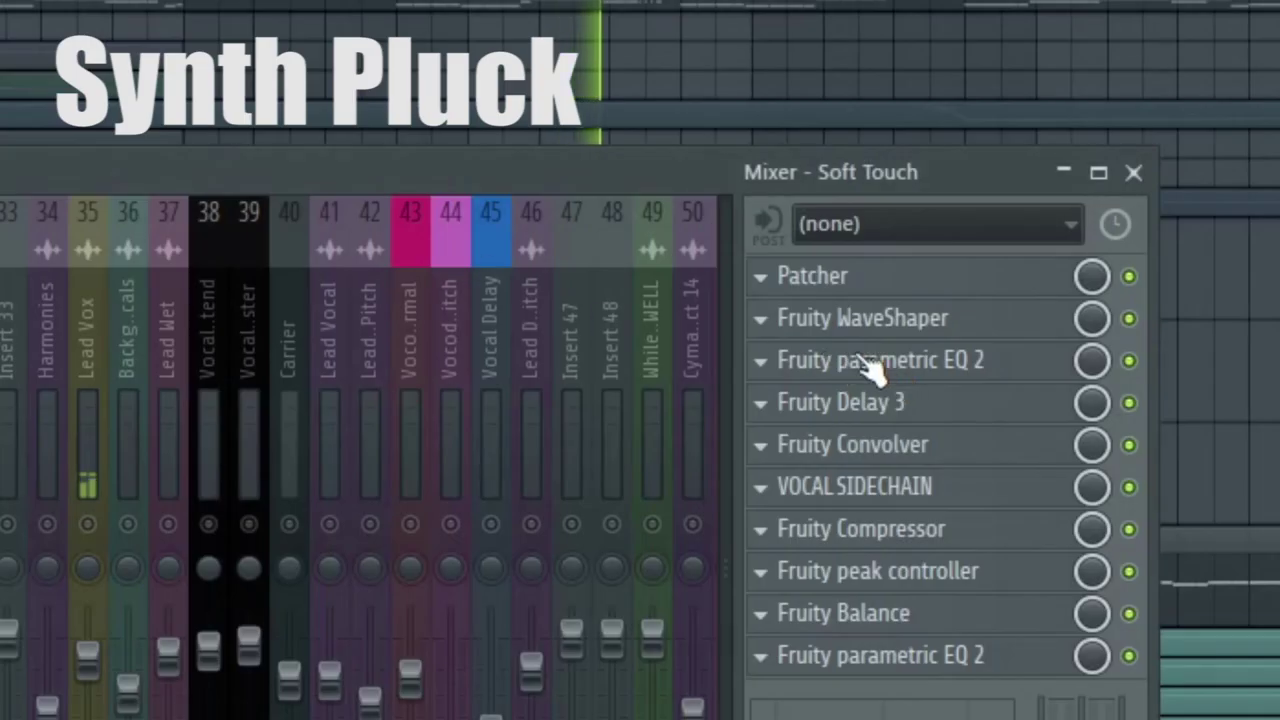
Examine the first Fruity parametric EQ 2 and the Fruity Delay 3 settings on the Soft Touch track.
click(903, 371)
click(1205, 83)
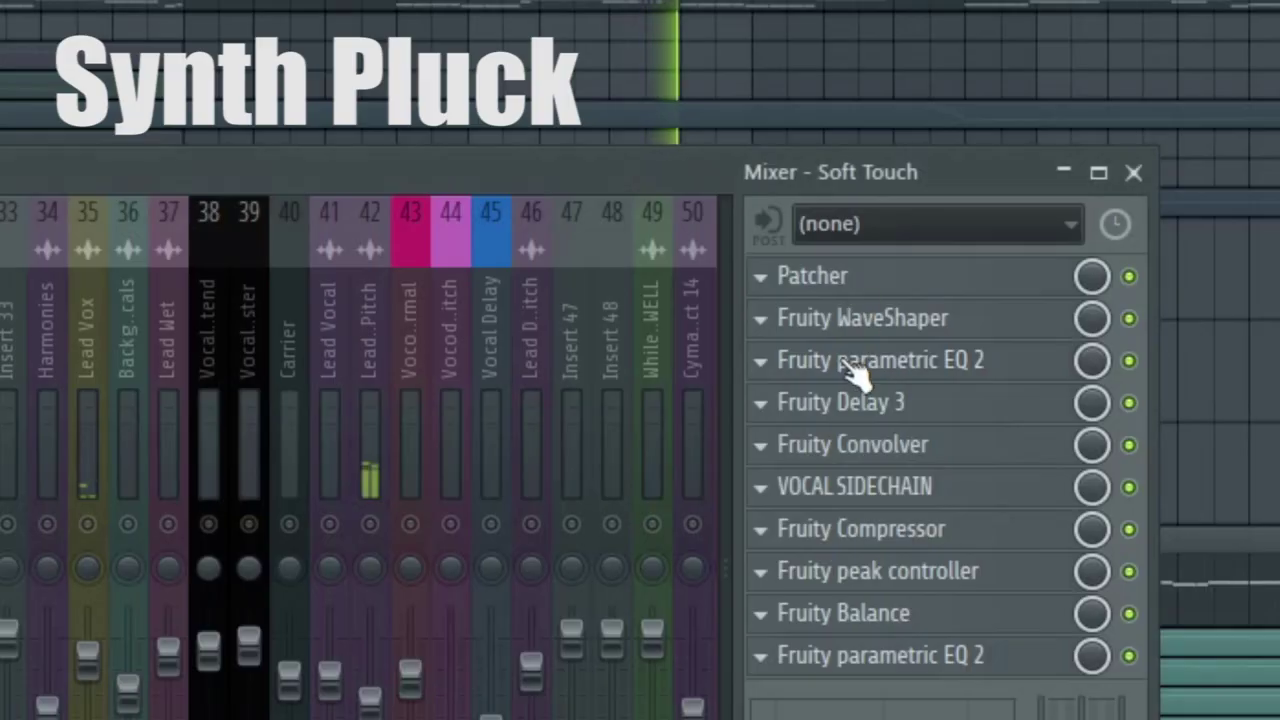
click(845, 410)
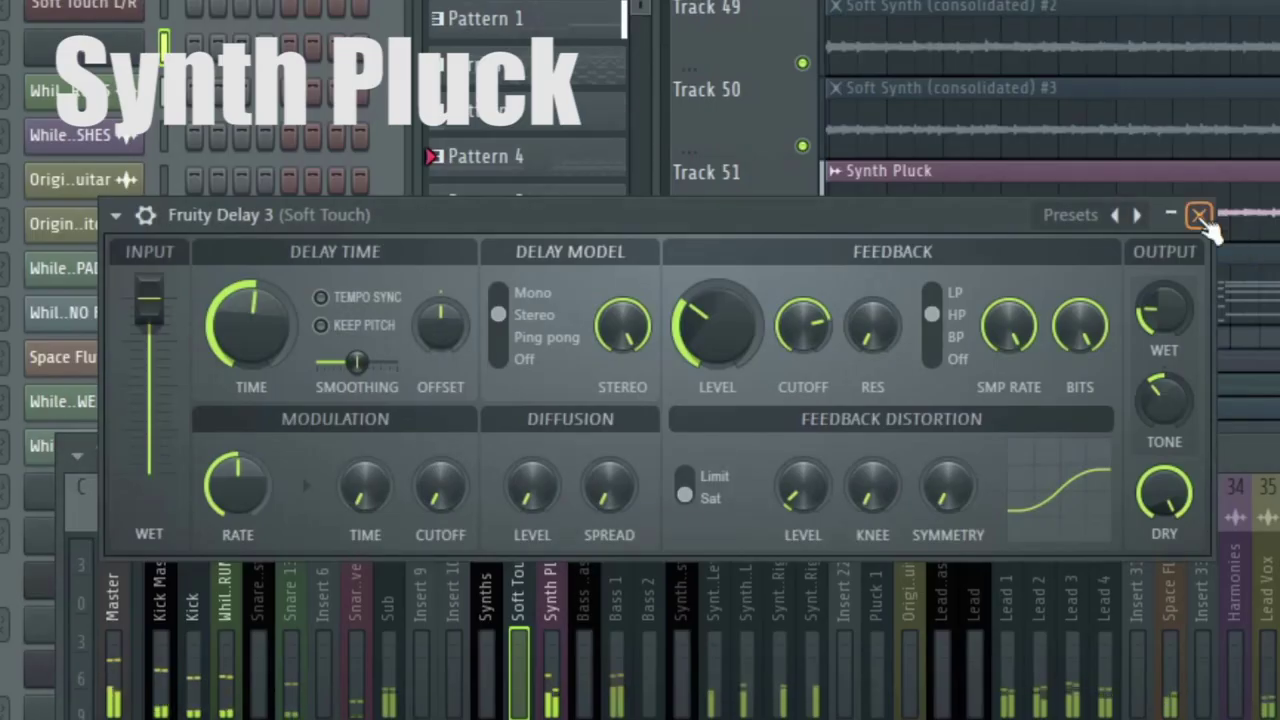
click(1199, 215)
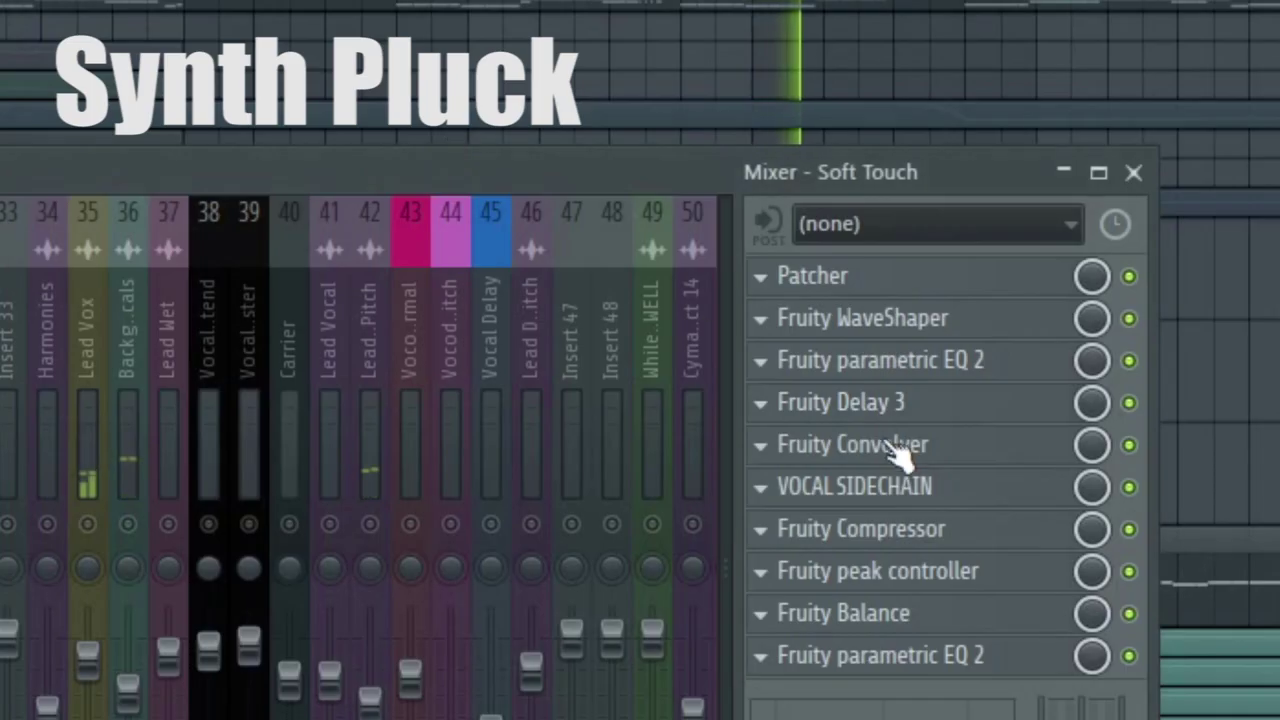
Examine the Fruity Convolver equalizer and the VOCAL SIDECHAIN patch routing on the Soft Touch track.
click(886, 444)
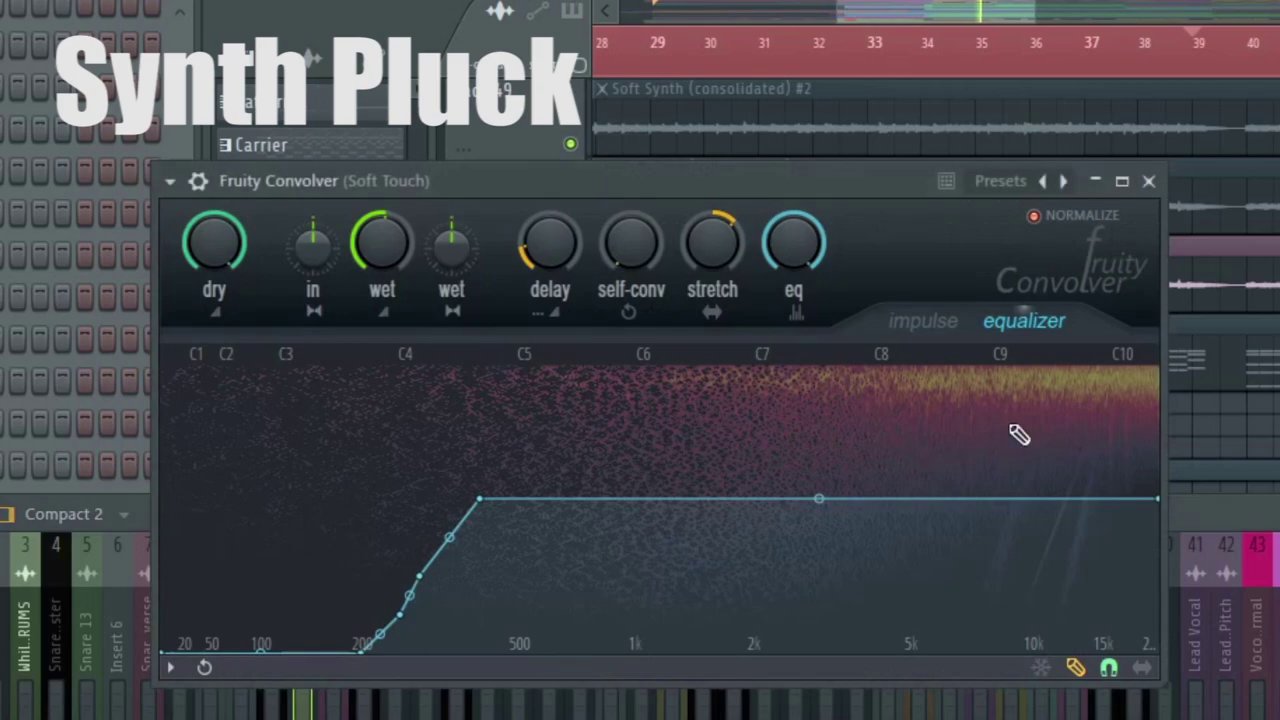
click(1152, 183)
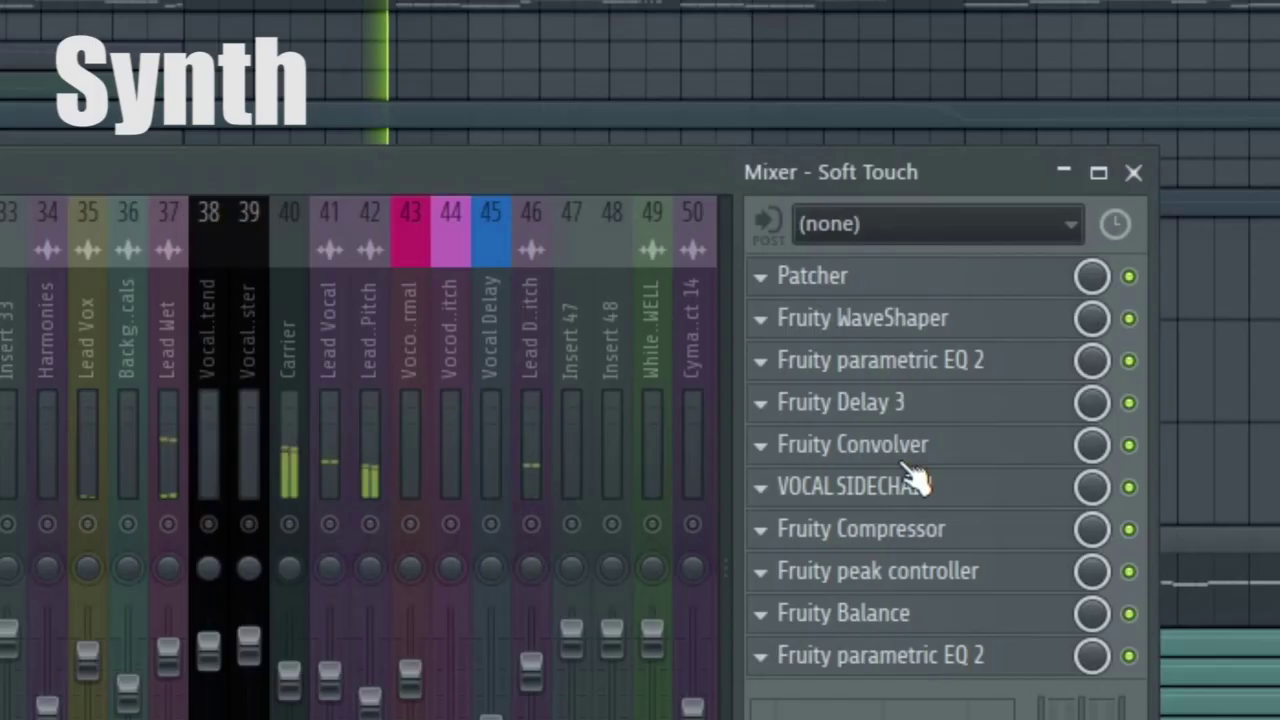
click(911, 509)
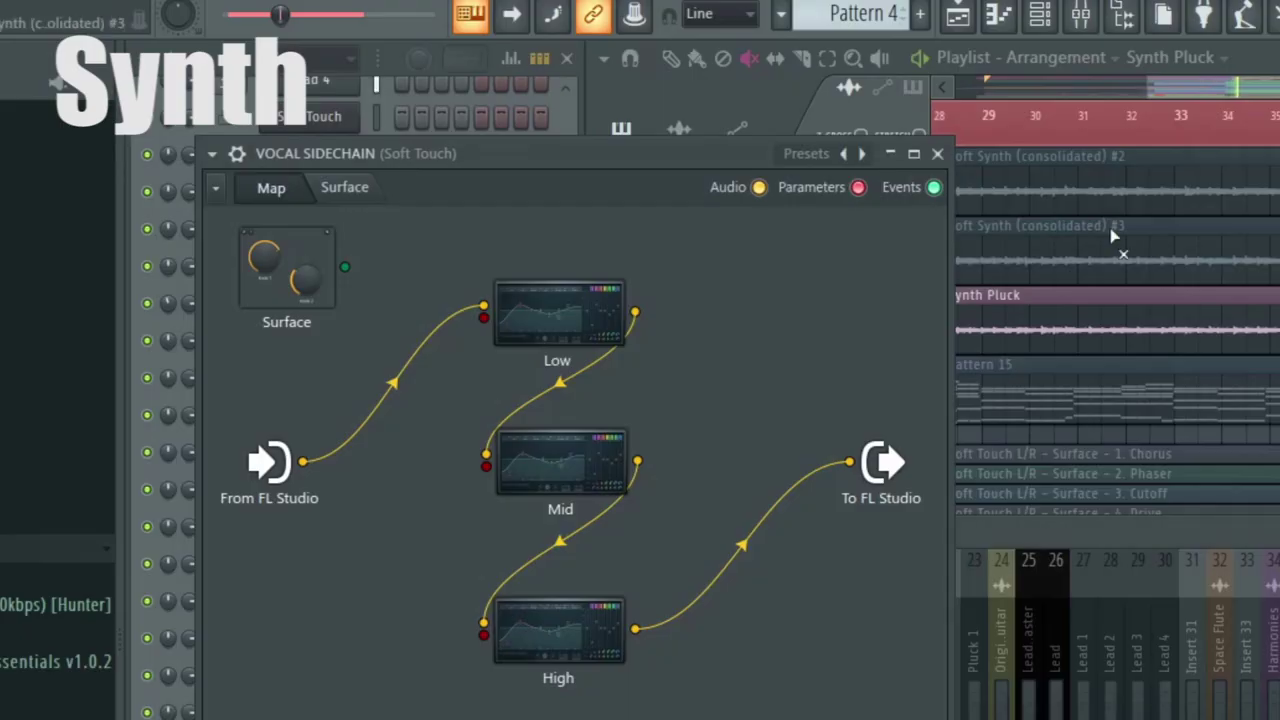
click(940, 154)
Examine the Fruity Compressor and Fruity peak controller settings on the Soft Touch track.
click(914, 529)
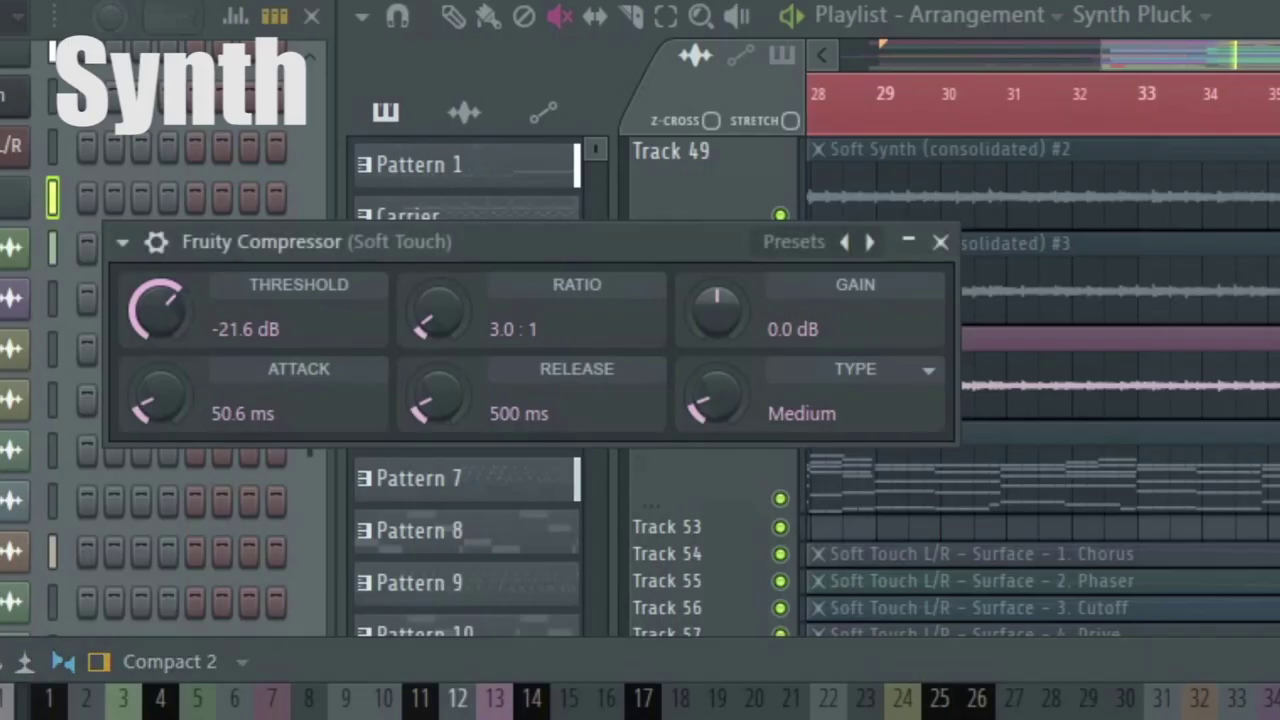
click(940, 242)
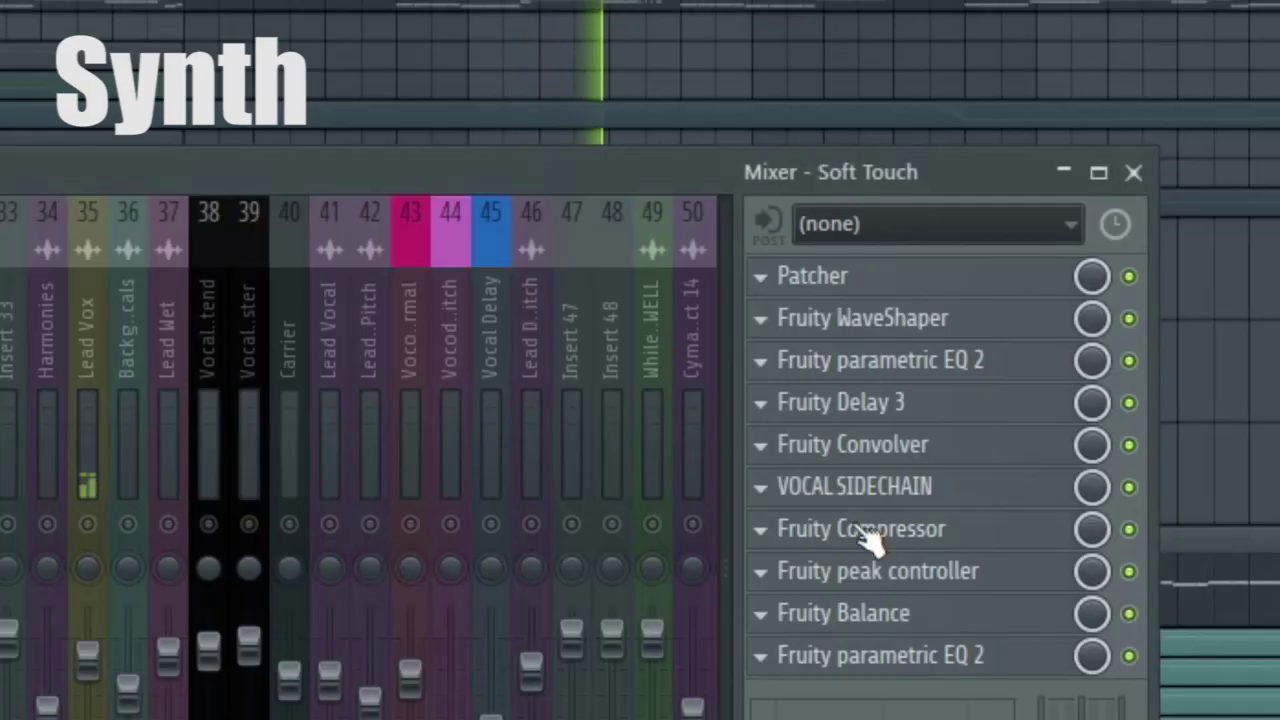
click(866, 569)
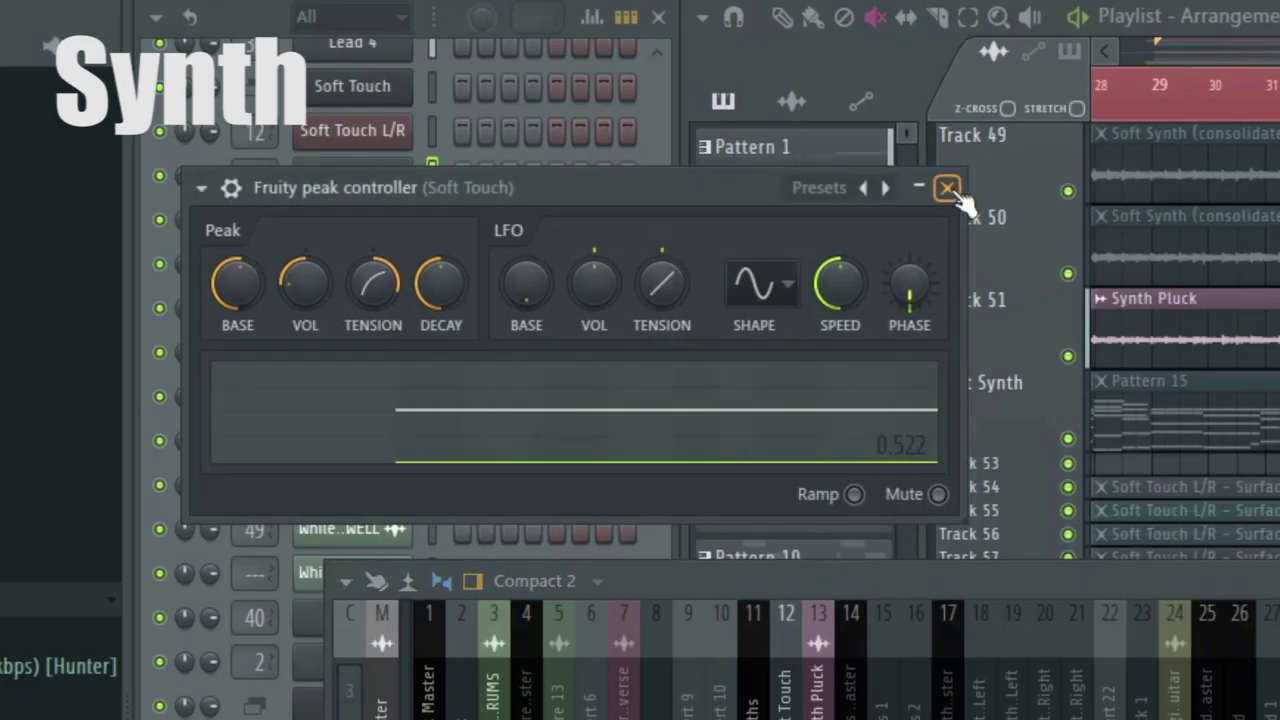
click(948, 188)
Examine the Fruity Balance and the last Fruity parametric EQ 2 on the Soft Touch track.
click(863, 614)
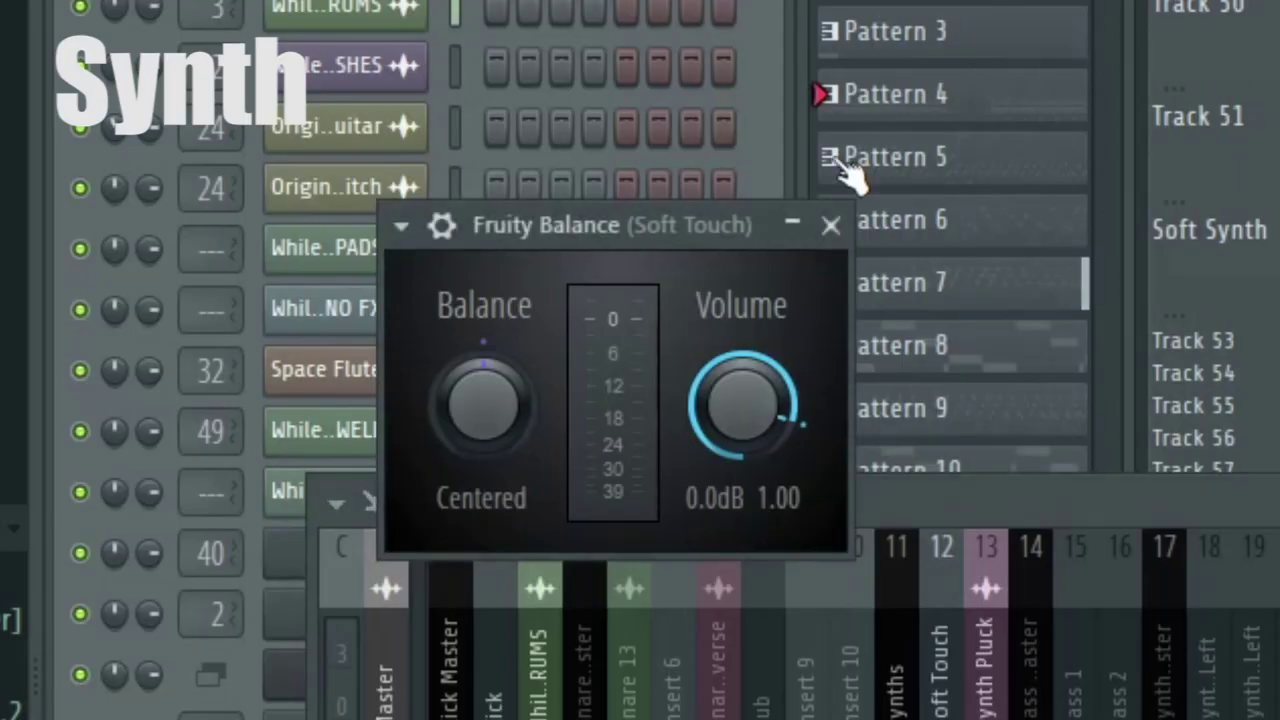
click(831, 224)
click(917, 663)
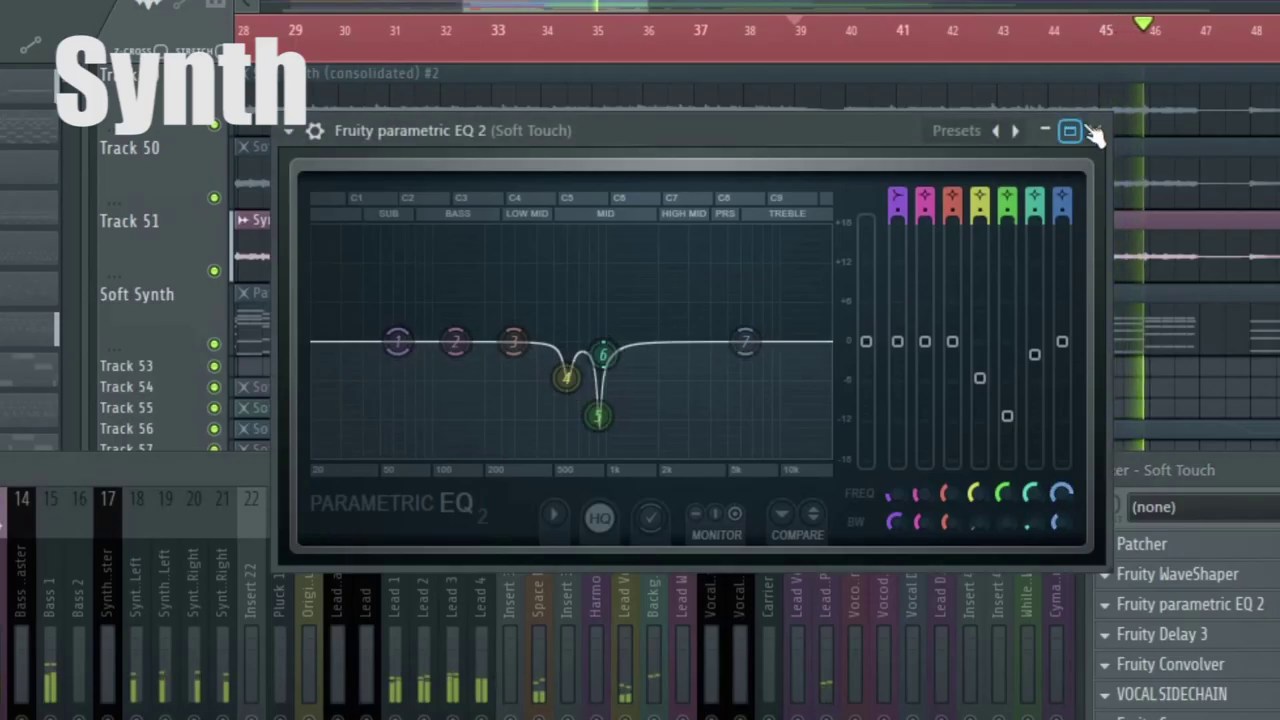
click(1094, 131)
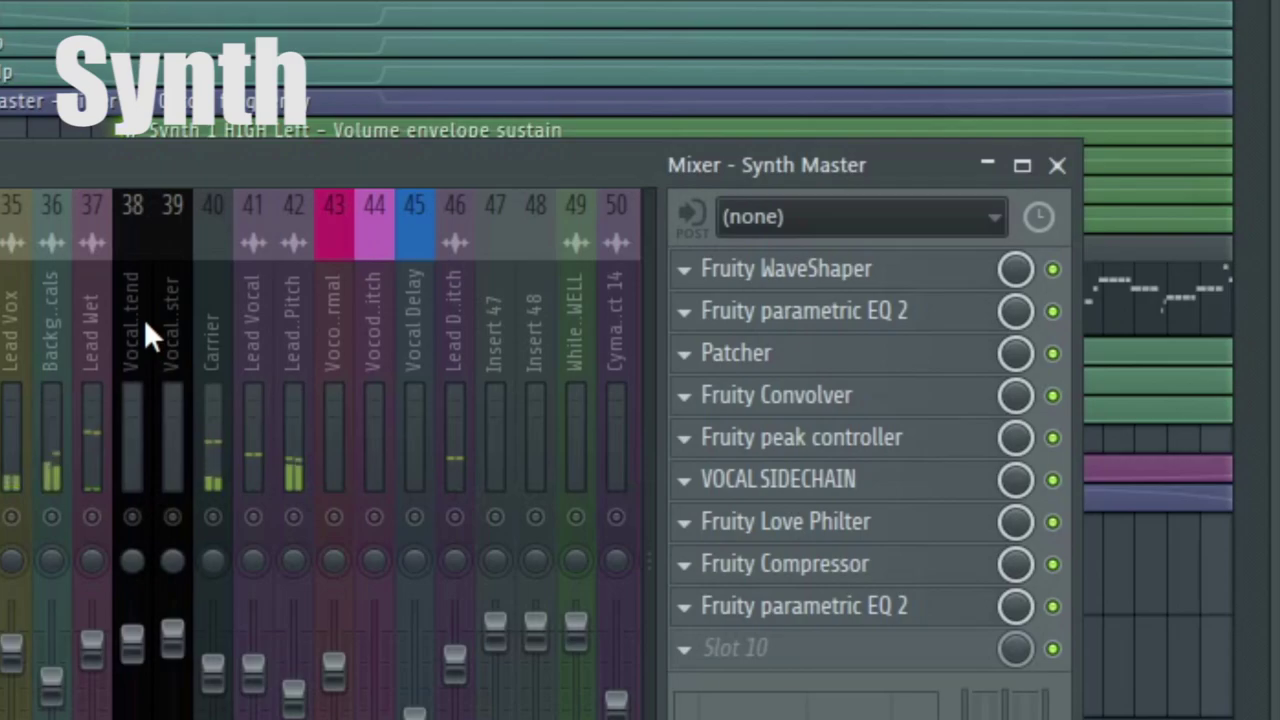
Examine the Fruity WaveShaper curve and the first Fruity parametric EQ 2 on the Synth Master track.
click(805, 278)
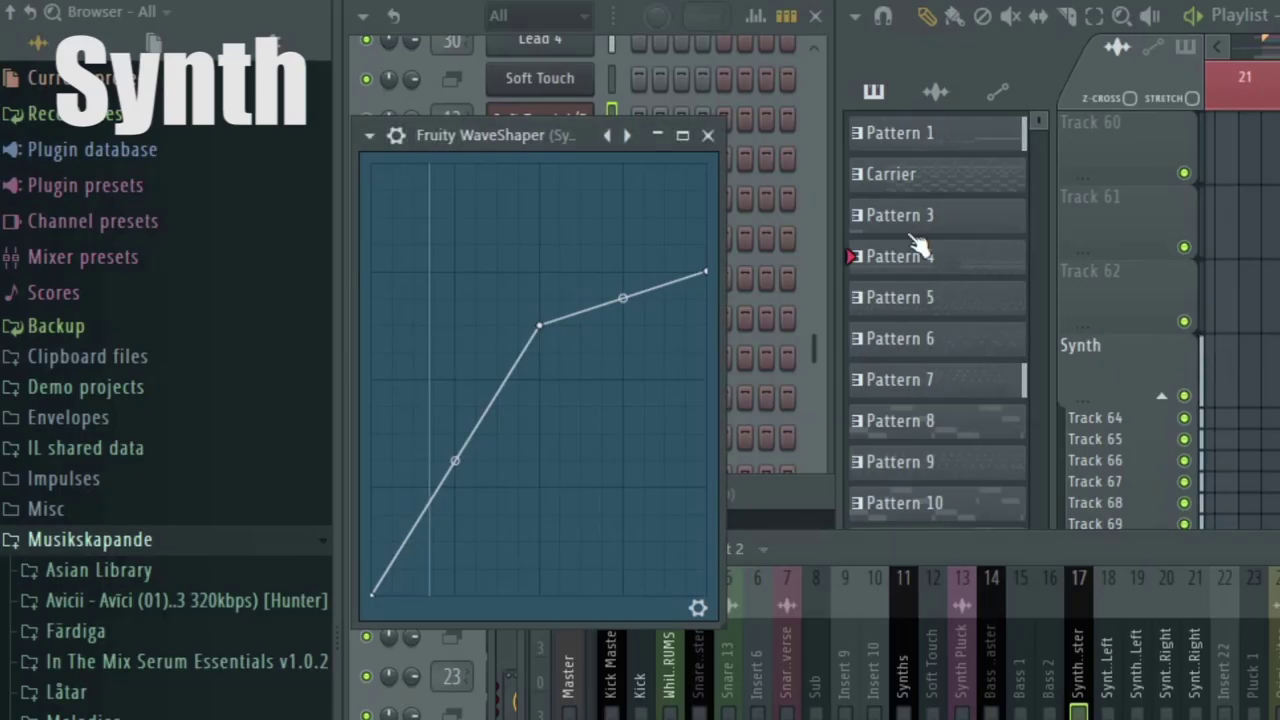
click(708, 135)
click(815, 310)
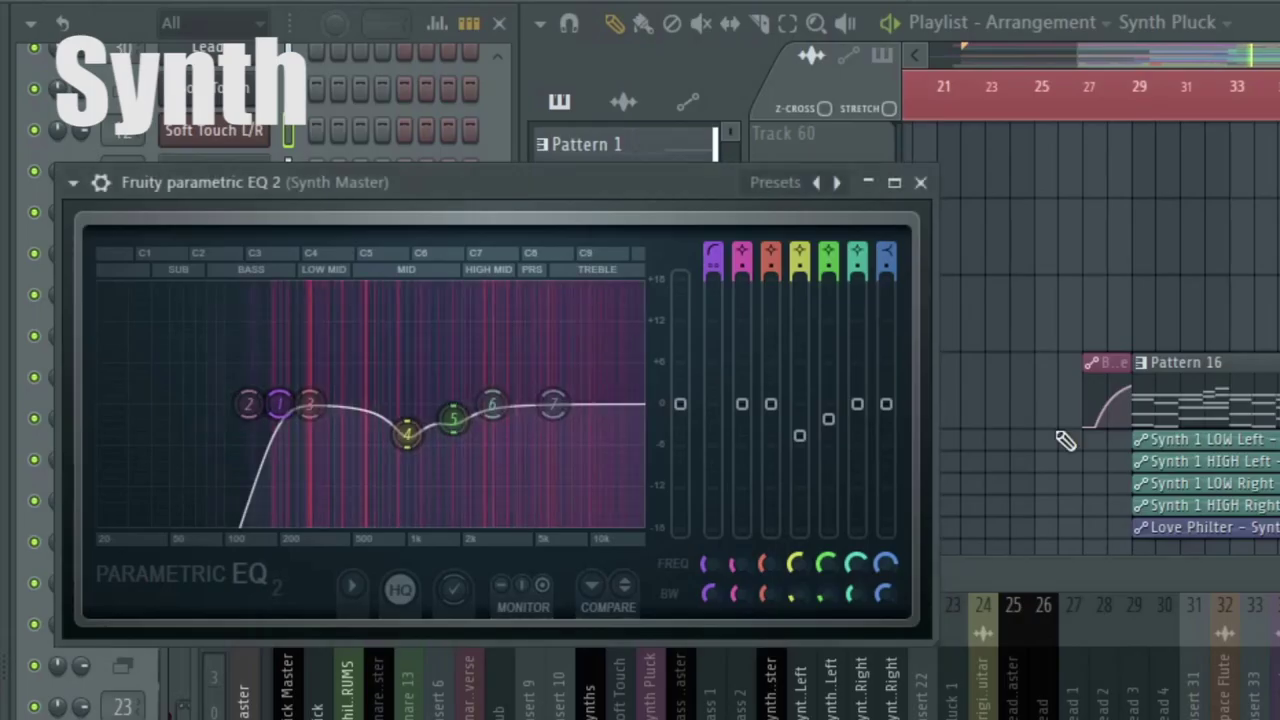
click(922, 183)
Examine the Patcher mid/side routing and the Fruity Convolver impulse settings on the Synth Master track.
click(786, 343)
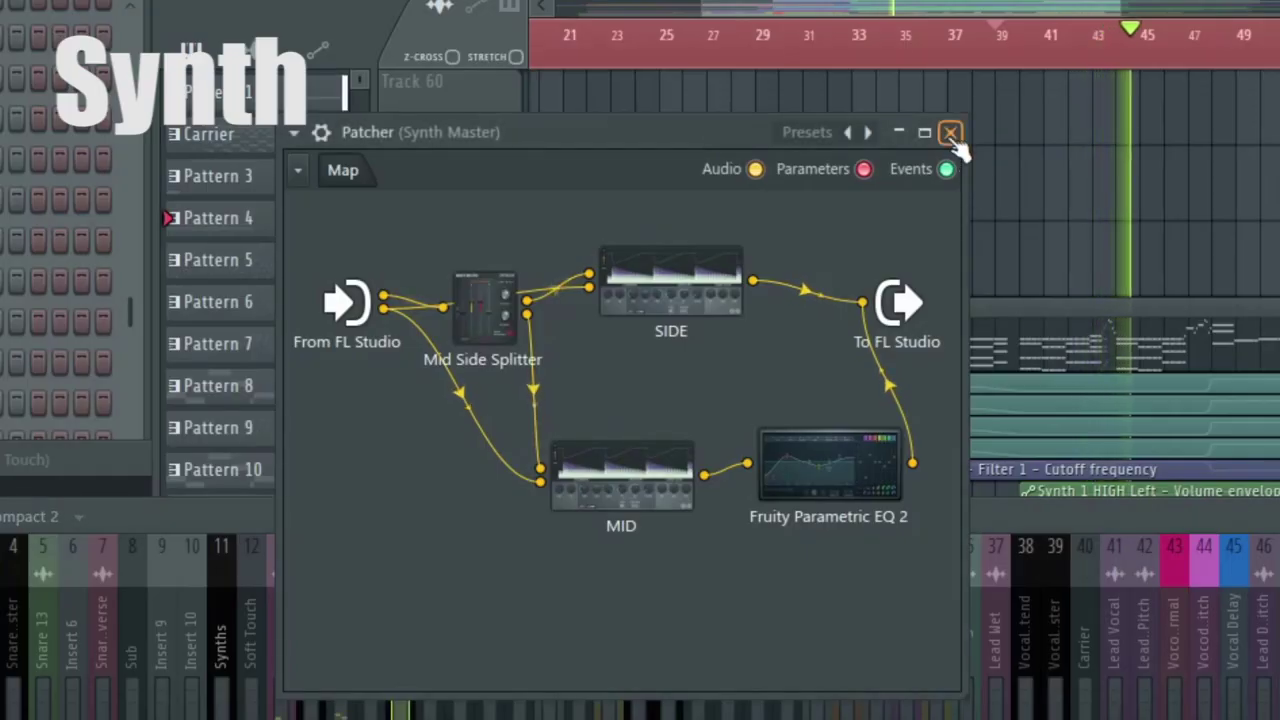
click(950, 133)
click(768, 400)
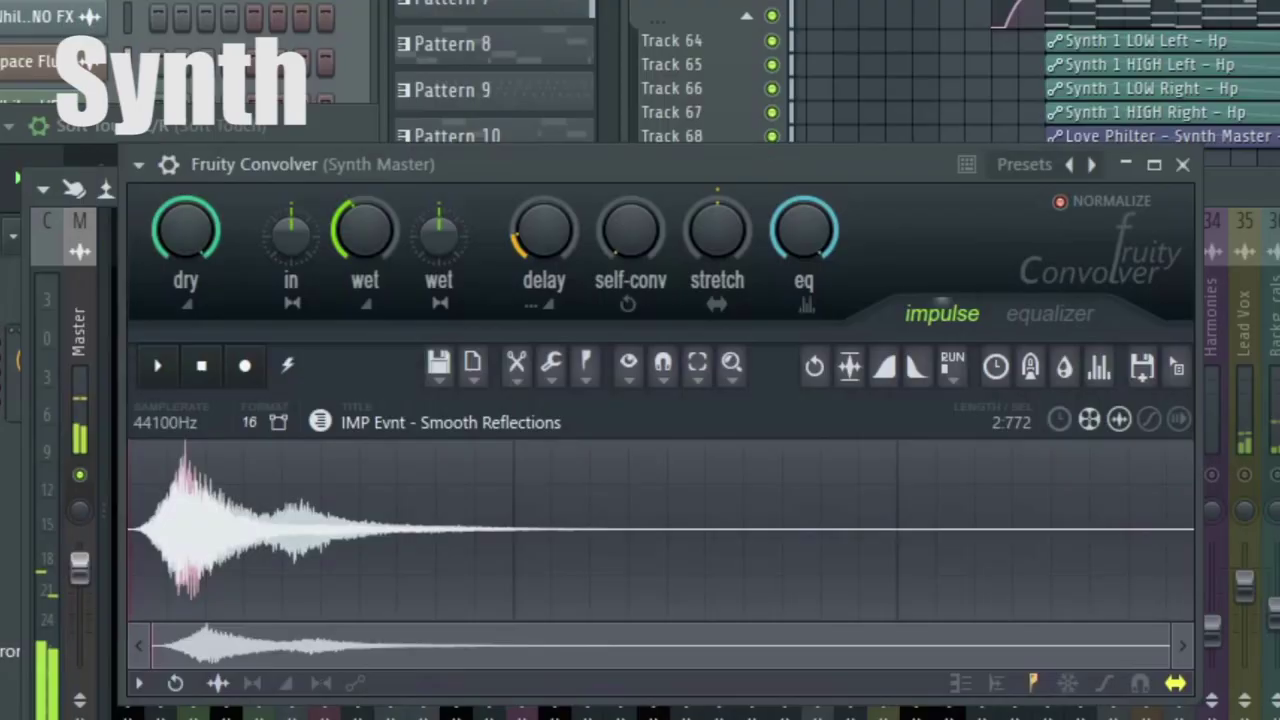
click(1185, 165)
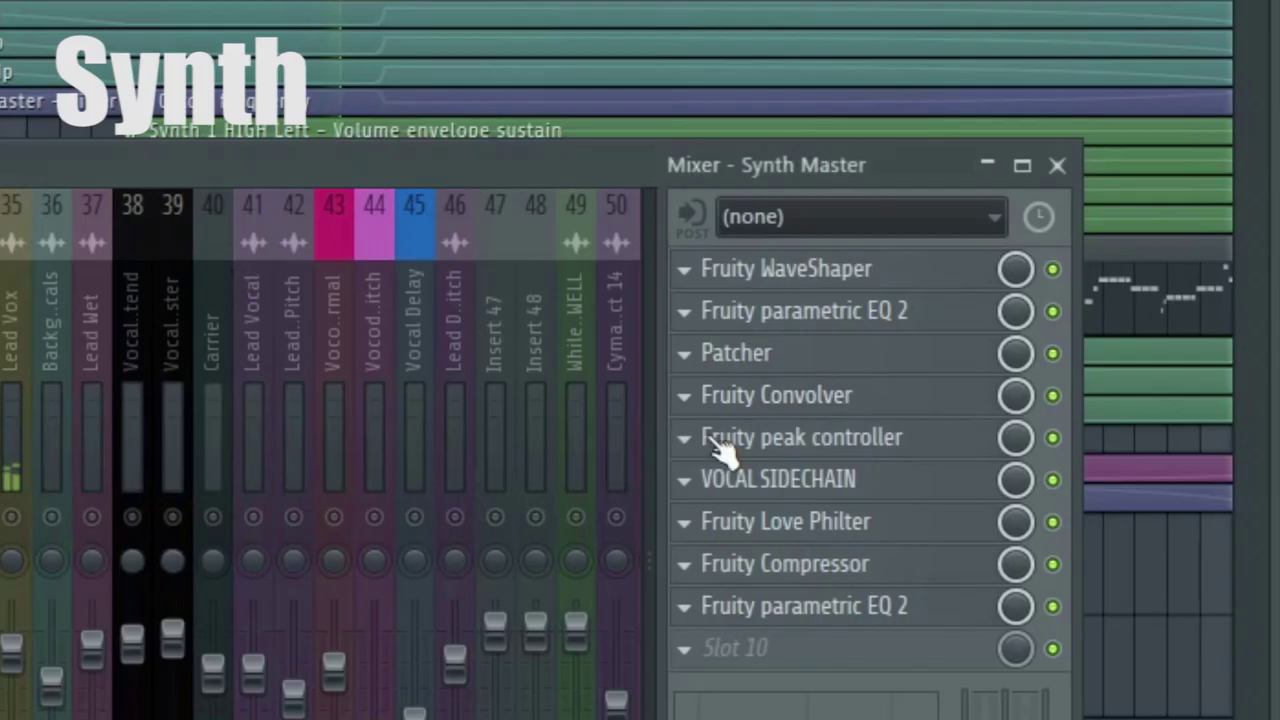
Examine the Fruity peak controller settings and the VOCAL SIDECHAIN patch on the Synth Master track.
click(852, 450)
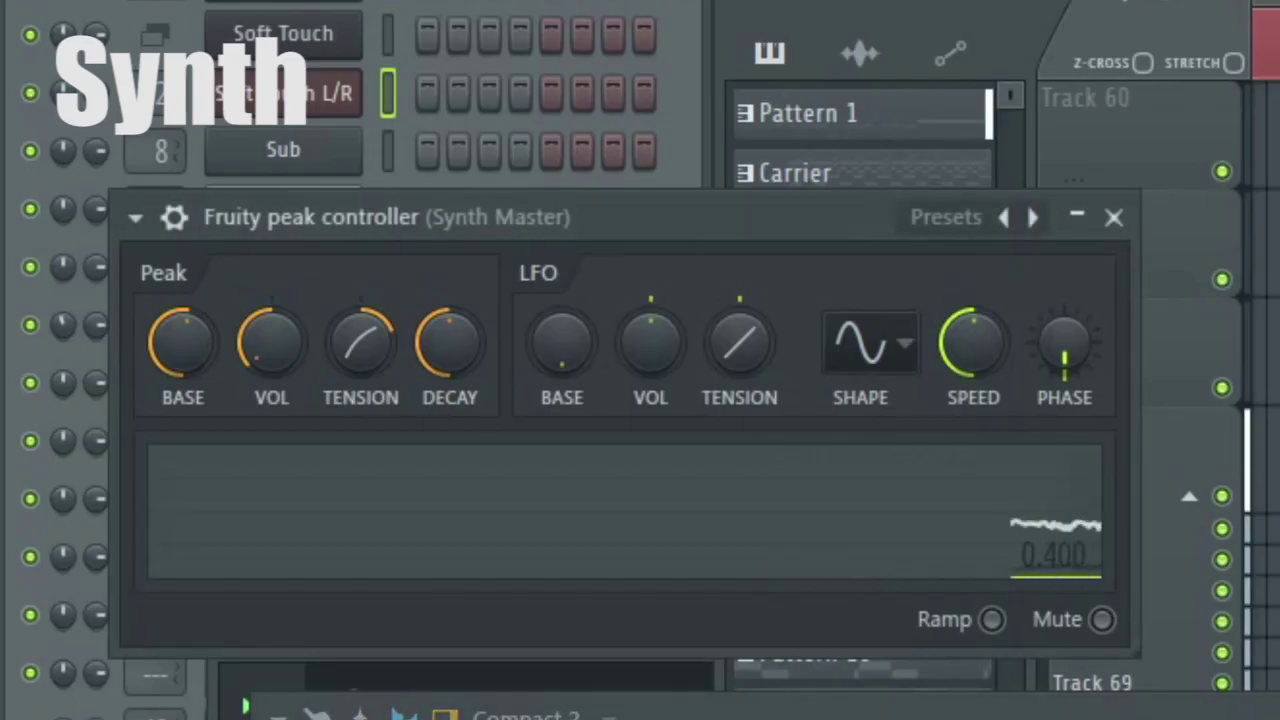
click(1114, 217)
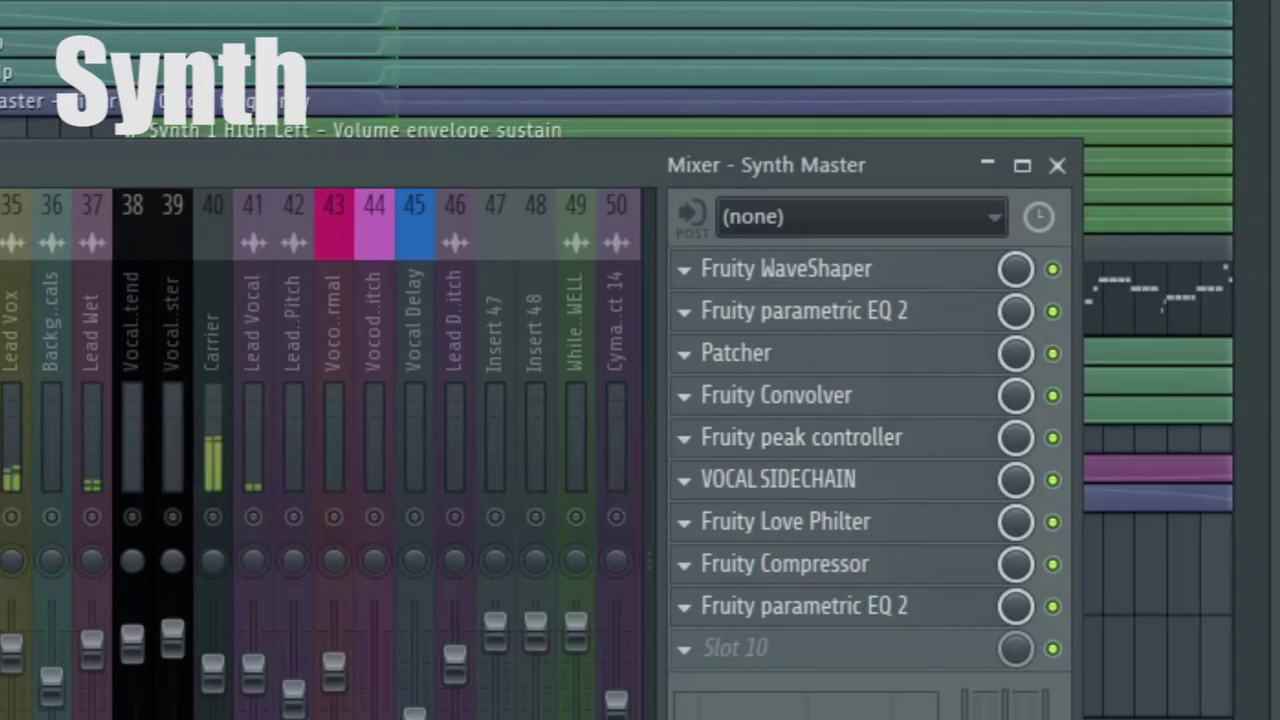
click(836, 503)
click(987, 113)
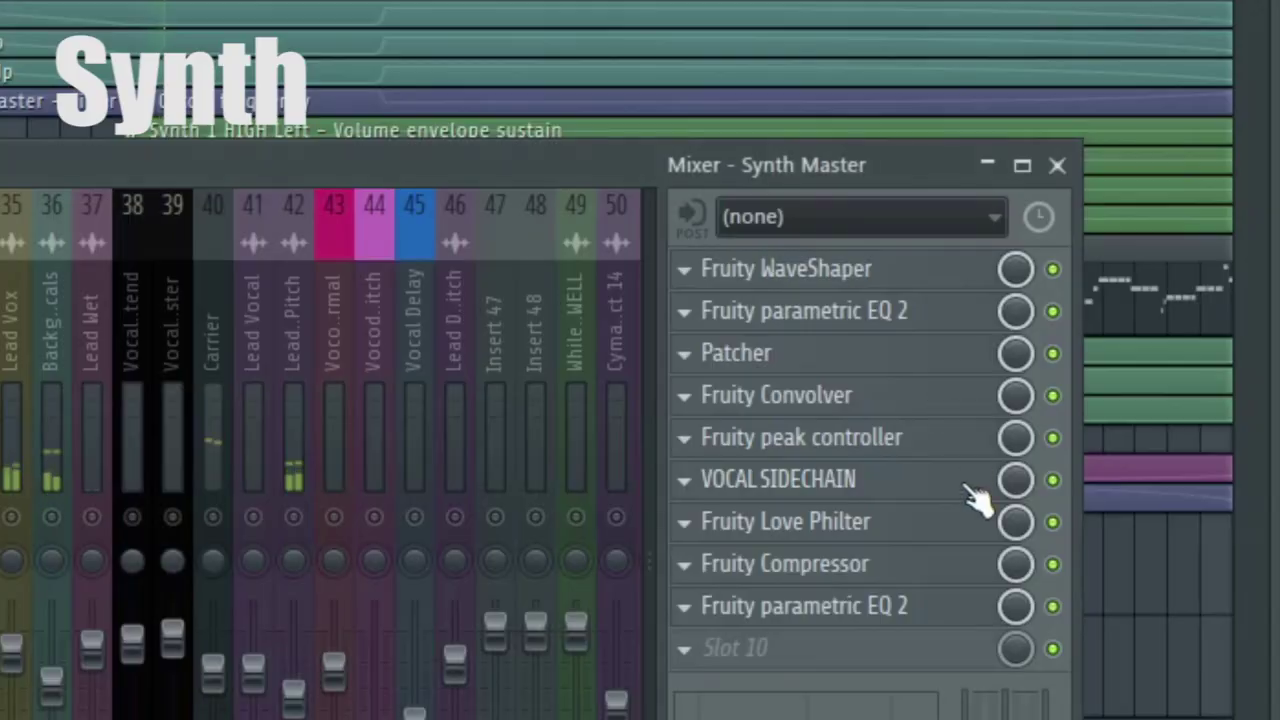
Examine the remaining Synth Master effects, from Fruity Love Philter through Fruity Compressor to the last Fruity parametric EQ 2.
click(870, 522)
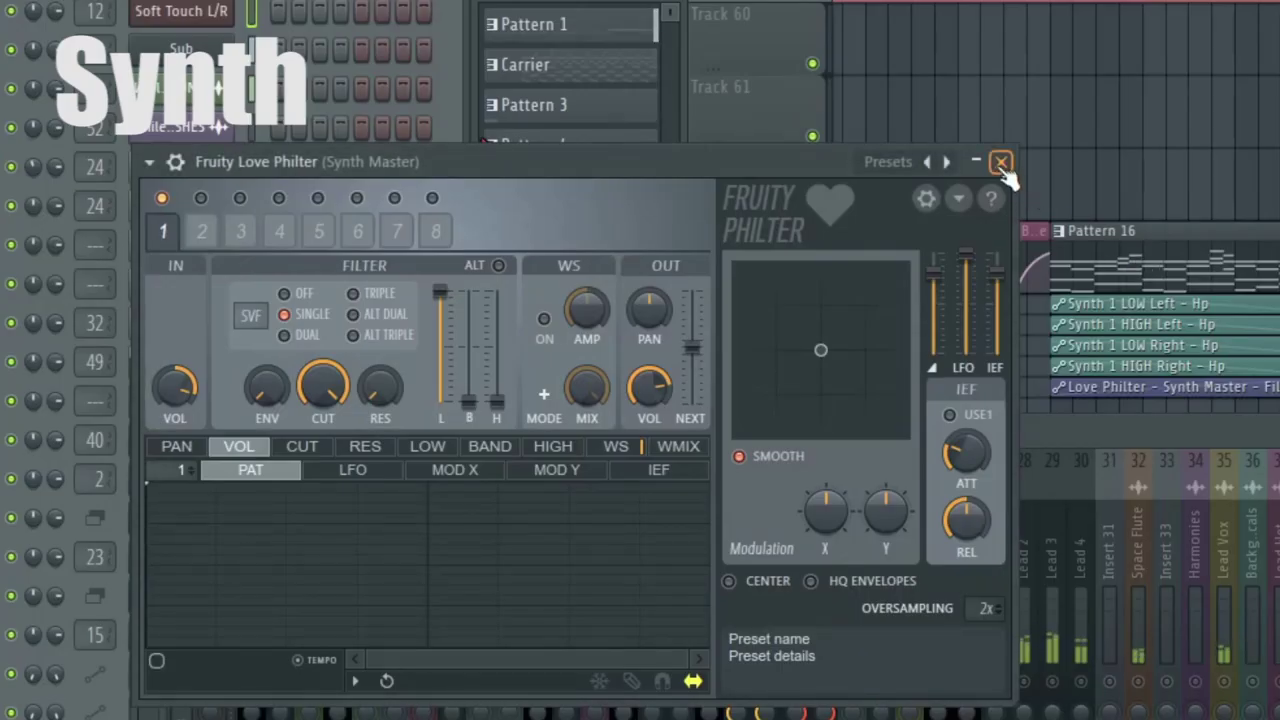
click(1001, 163)
click(833, 568)
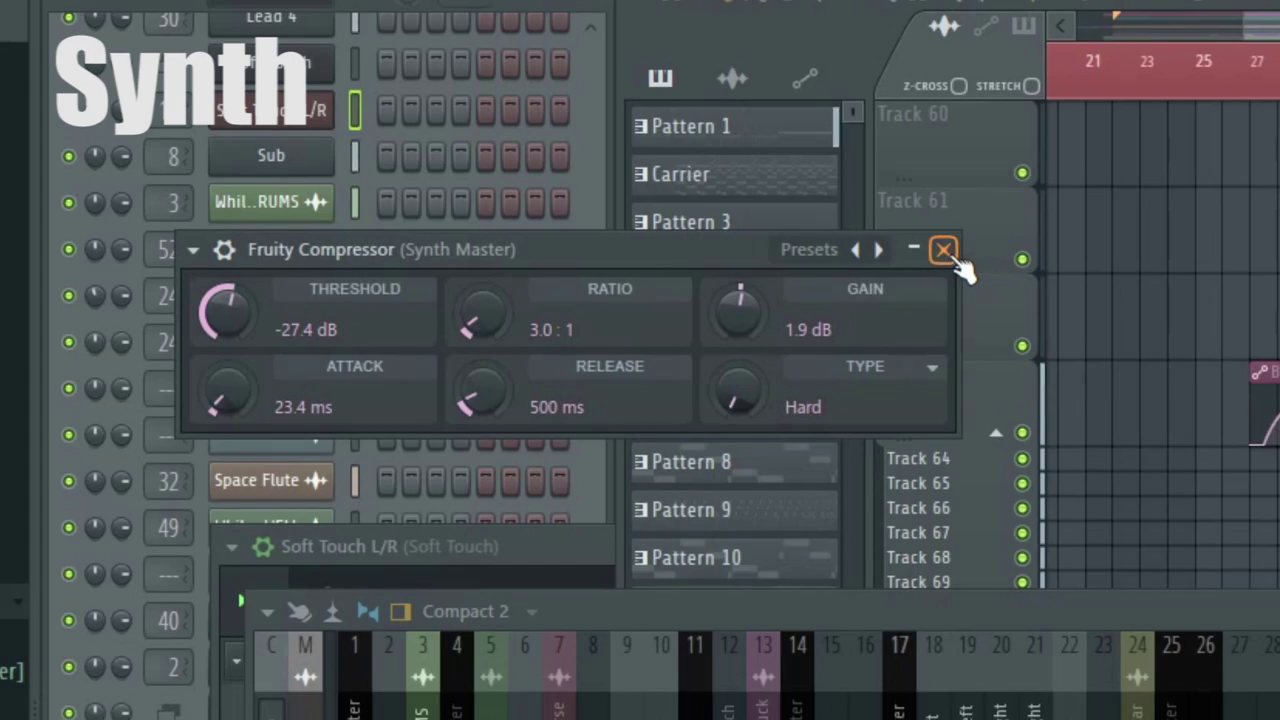
click(944, 250)
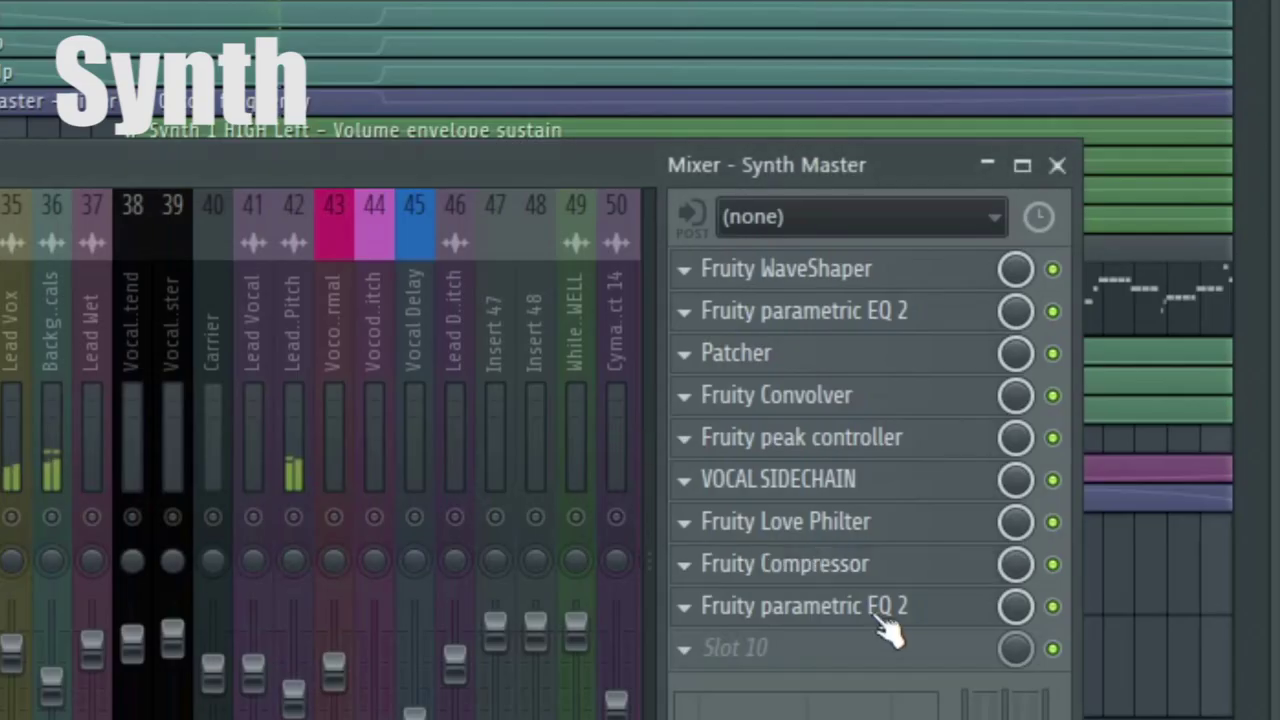
click(878, 612)
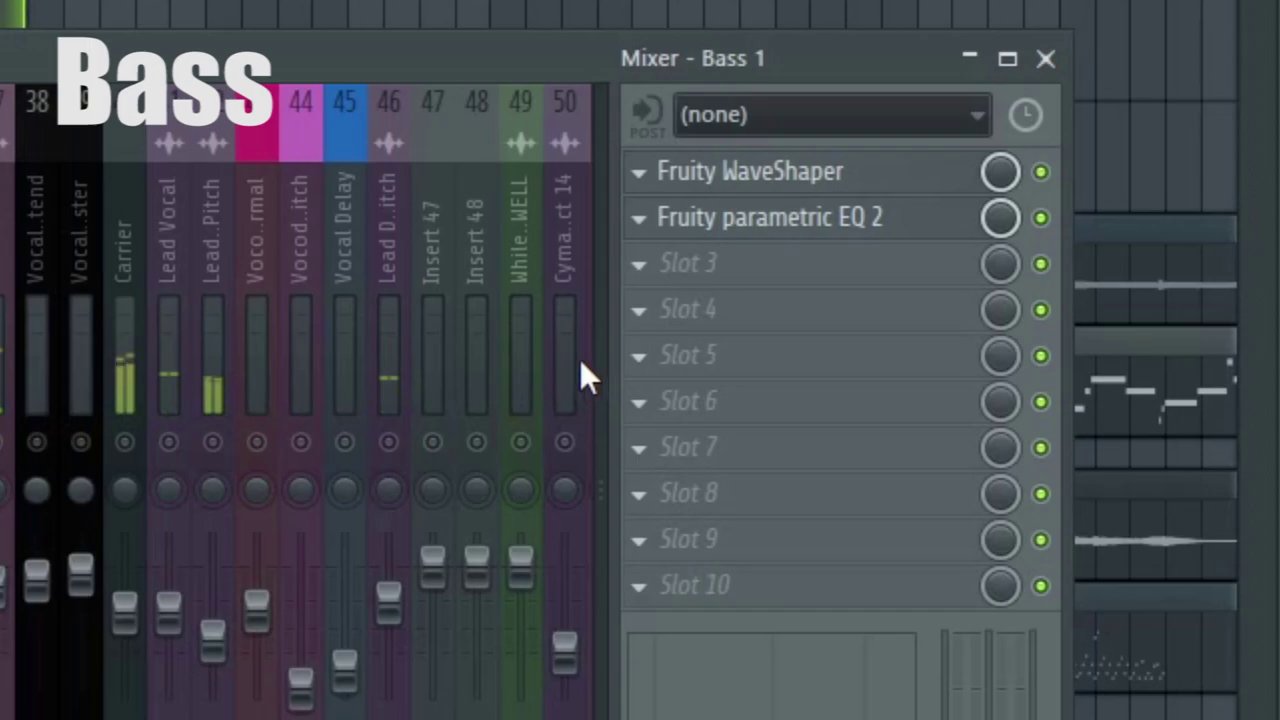
Examine the Fruity WaveShaper curve and the Fruity parametric EQ 2 on the Bass 1 track.
click(760, 180)
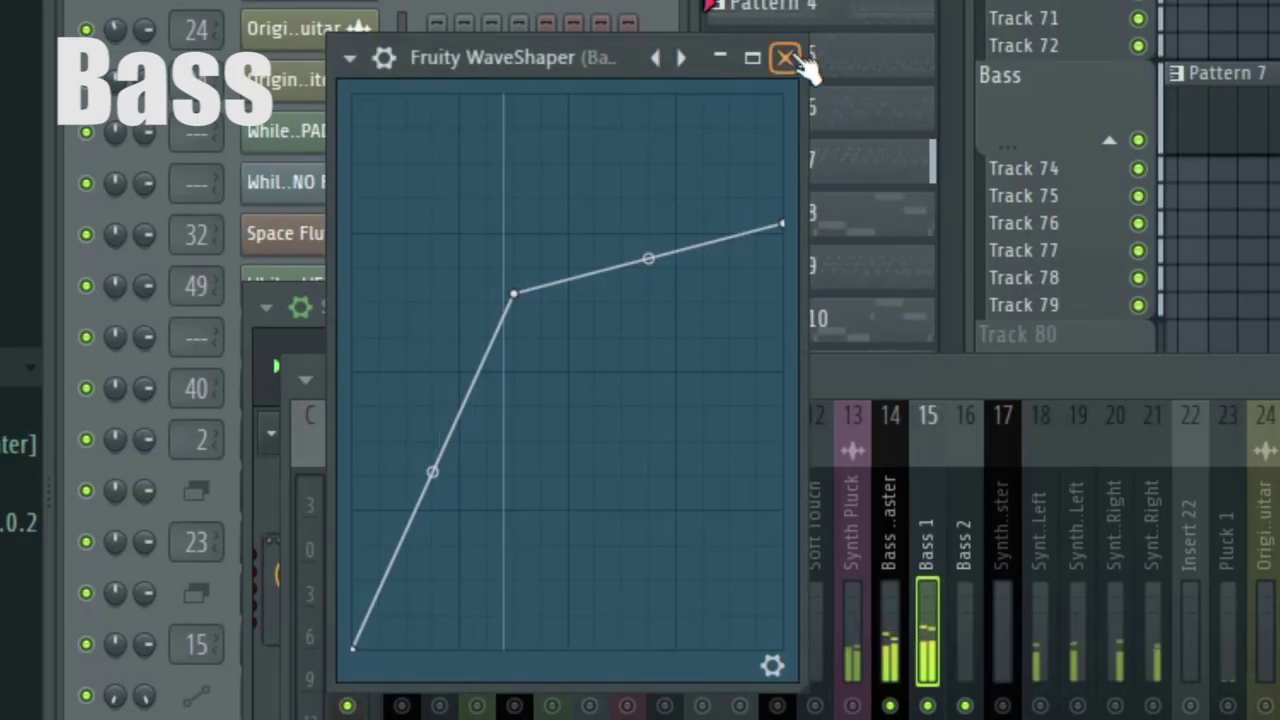
click(814, 243)
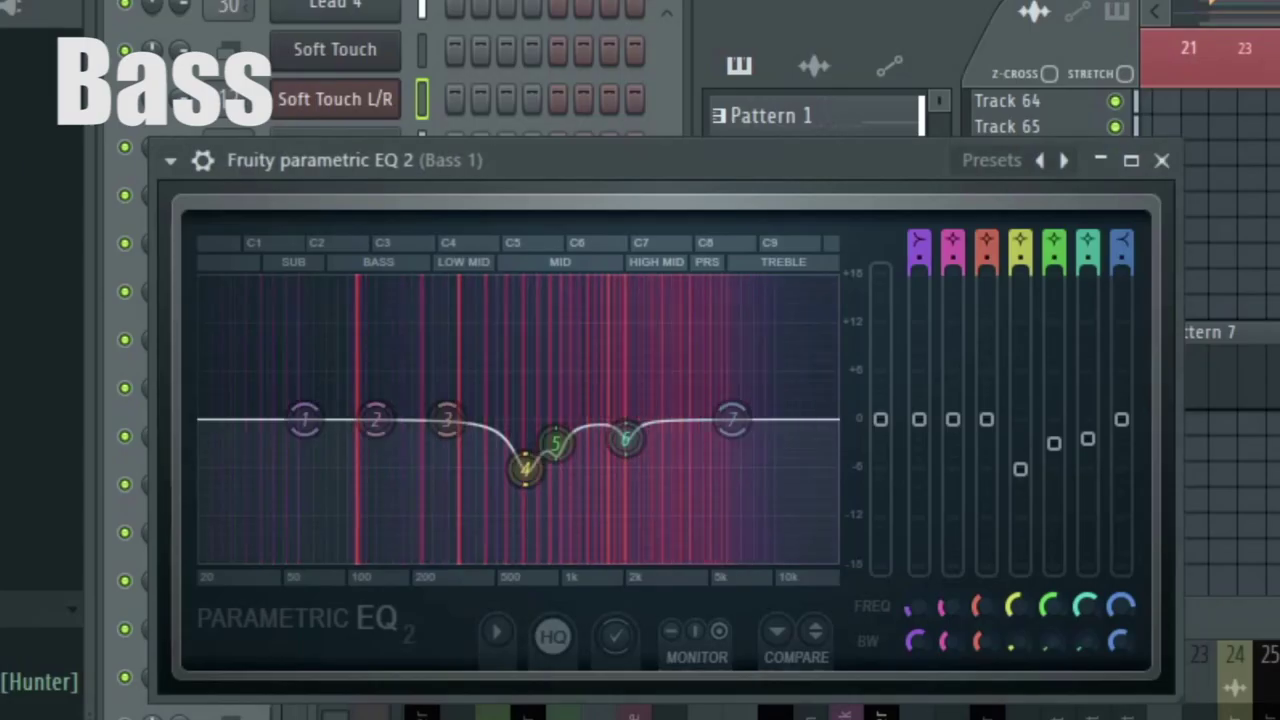
click(1161, 160)
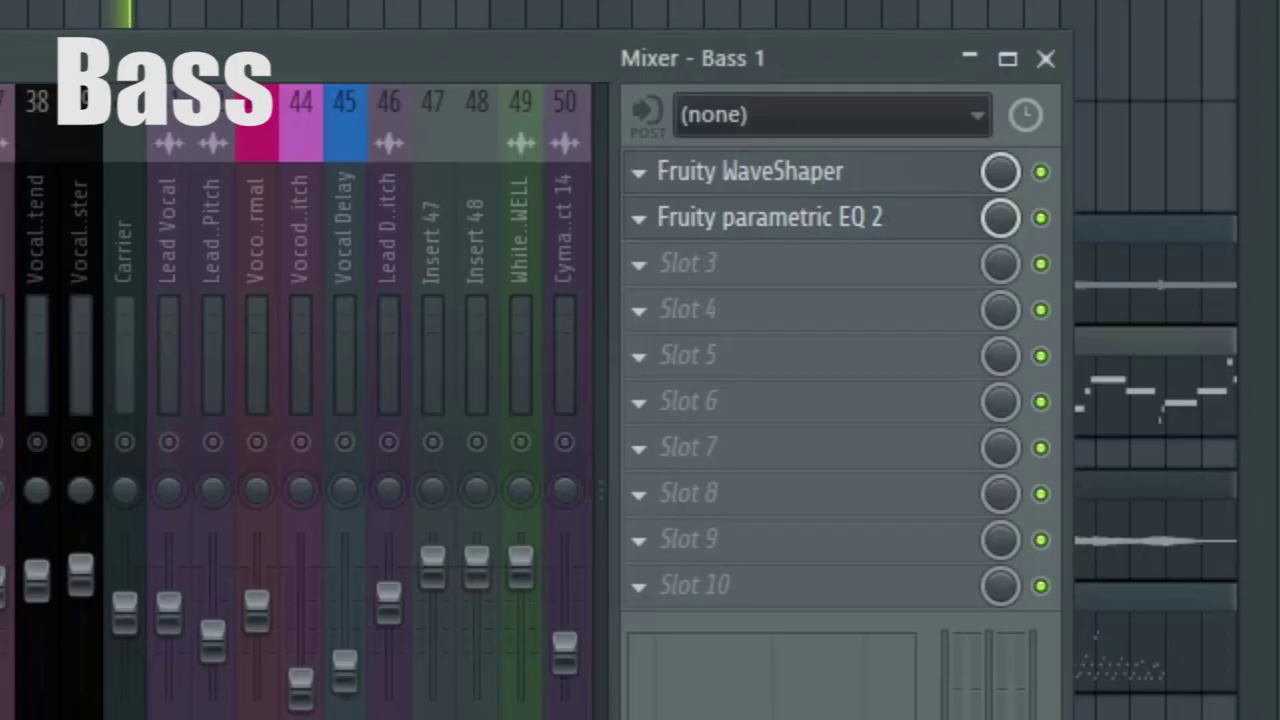
Examine the first Fruity parametric EQ 2 and the Fruity Limiter Standard settings on the Bass Master track.
click(800, 171)
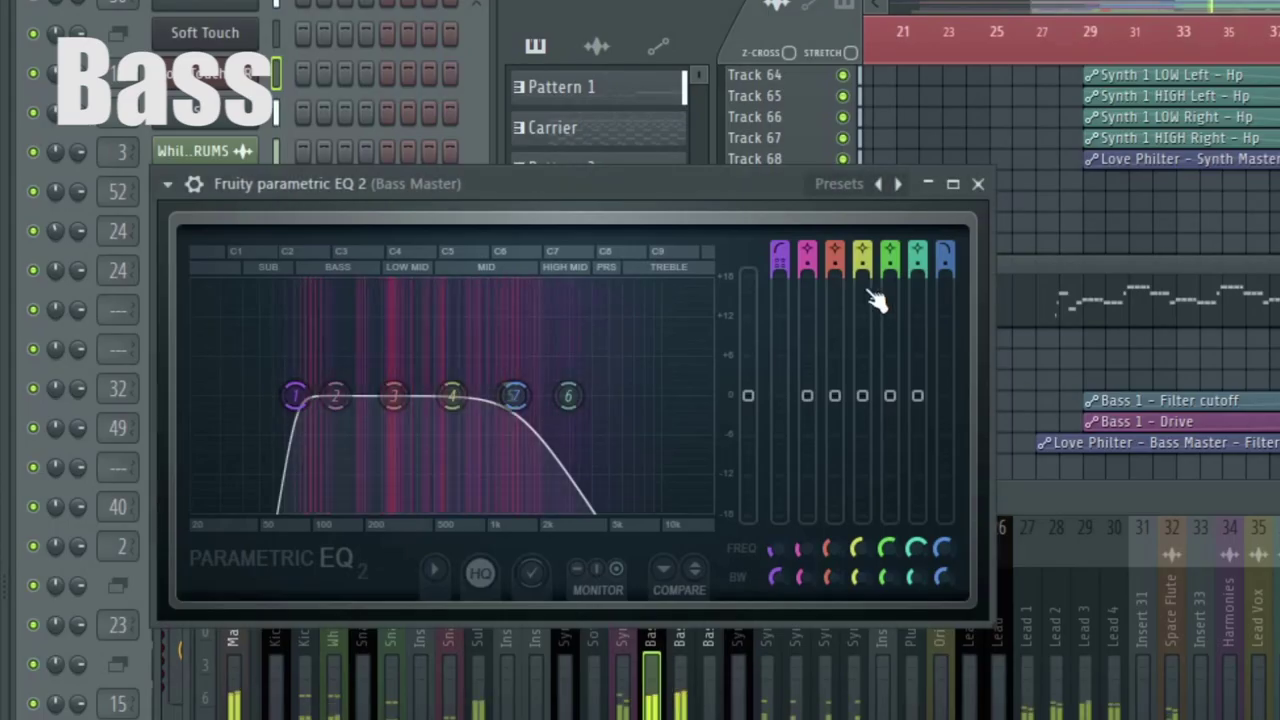
click(979, 185)
click(905, 216)
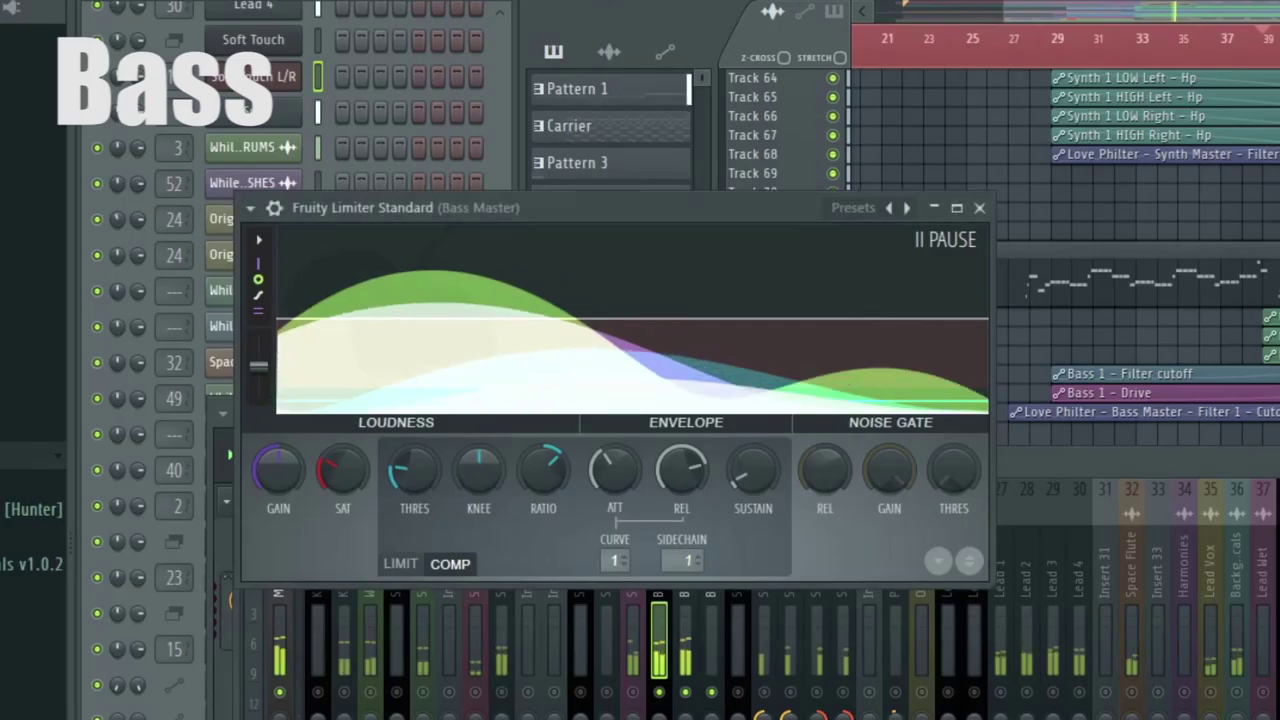
click(979, 207)
Examine the Fruity Limiter Jump and Fruity Love Philter settings on the Bass Master track.
click(850, 282)
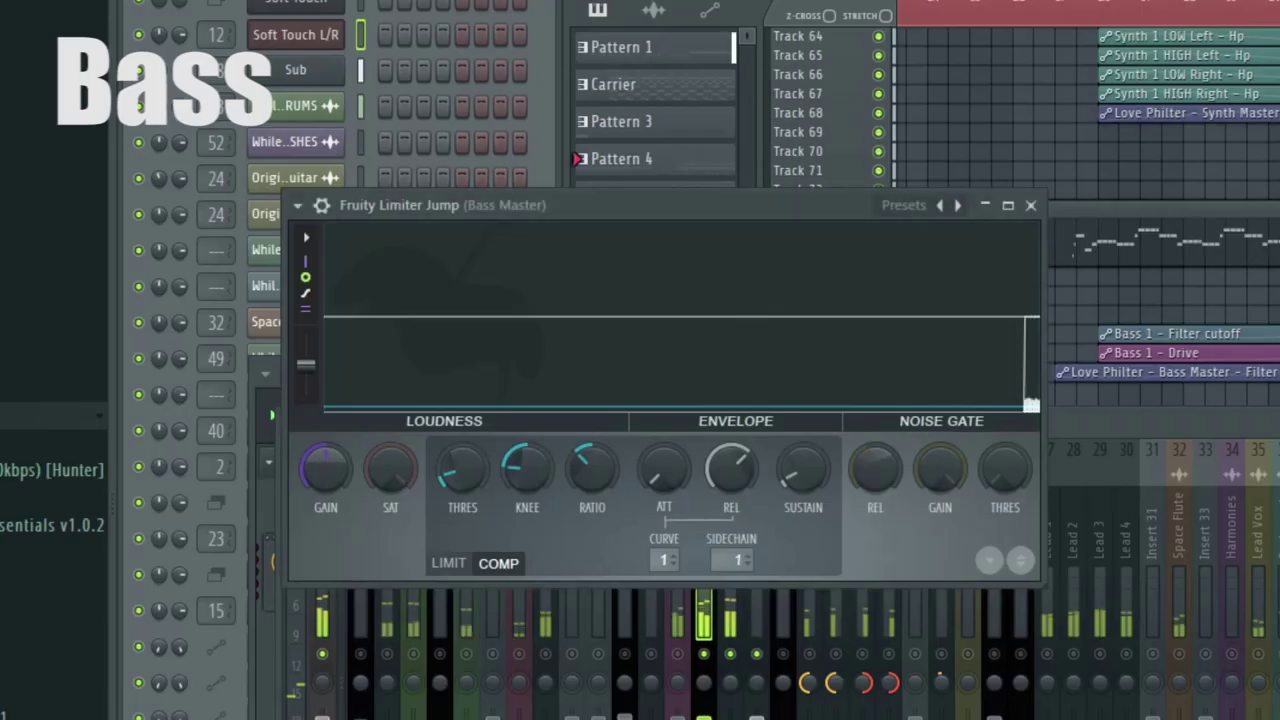
click(1033, 206)
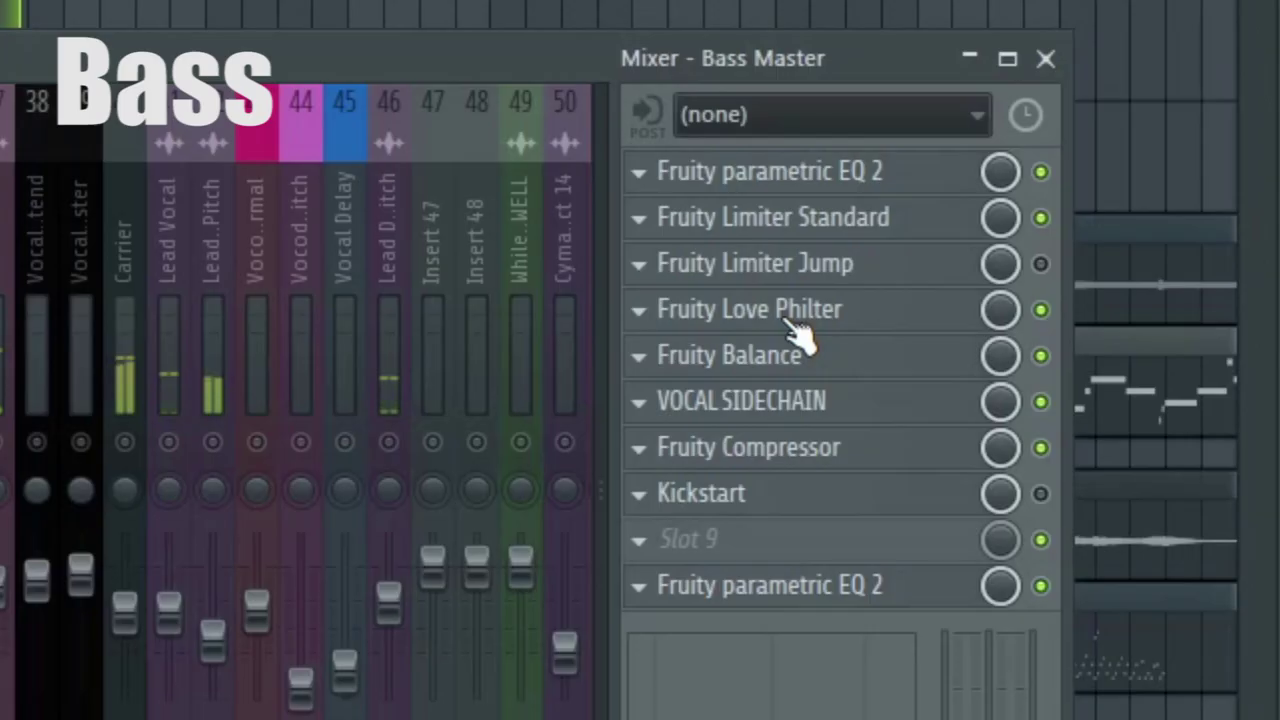
click(790, 322)
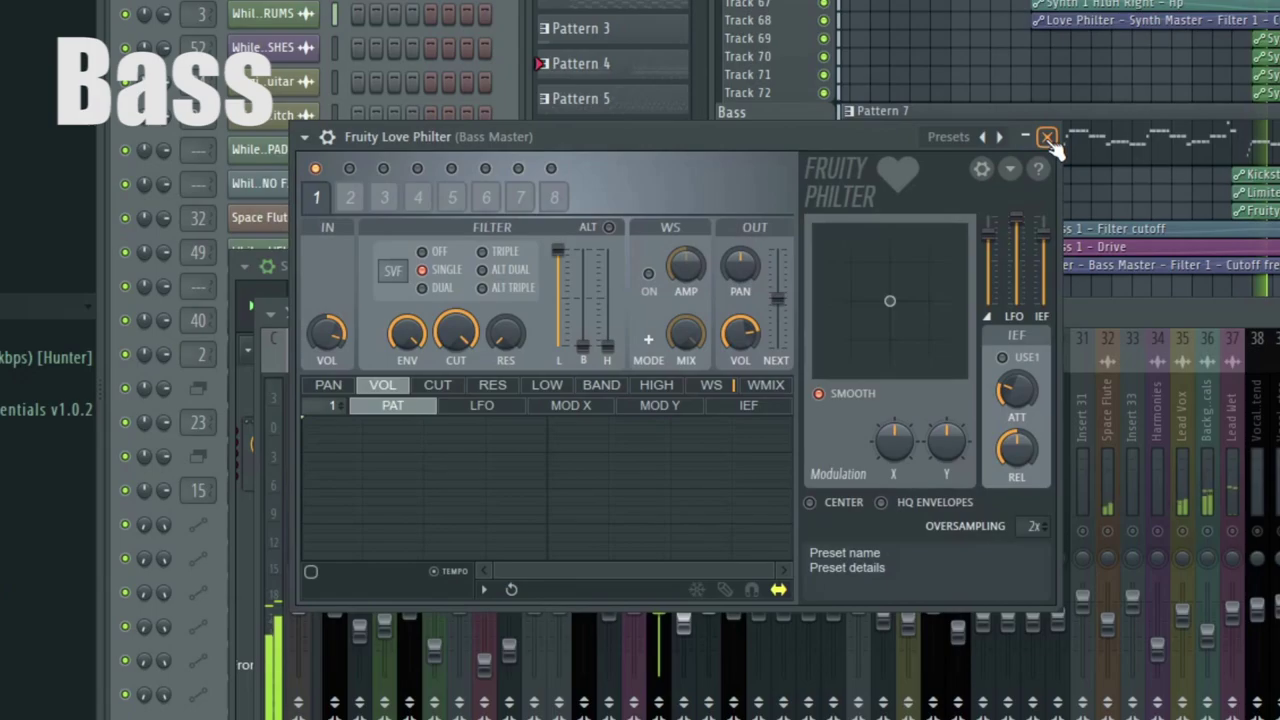
click(1047, 137)
Examine the Fruity Balance settings and the VOCAL SIDECHAIN patch routing on the Bass Master track.
click(840, 360)
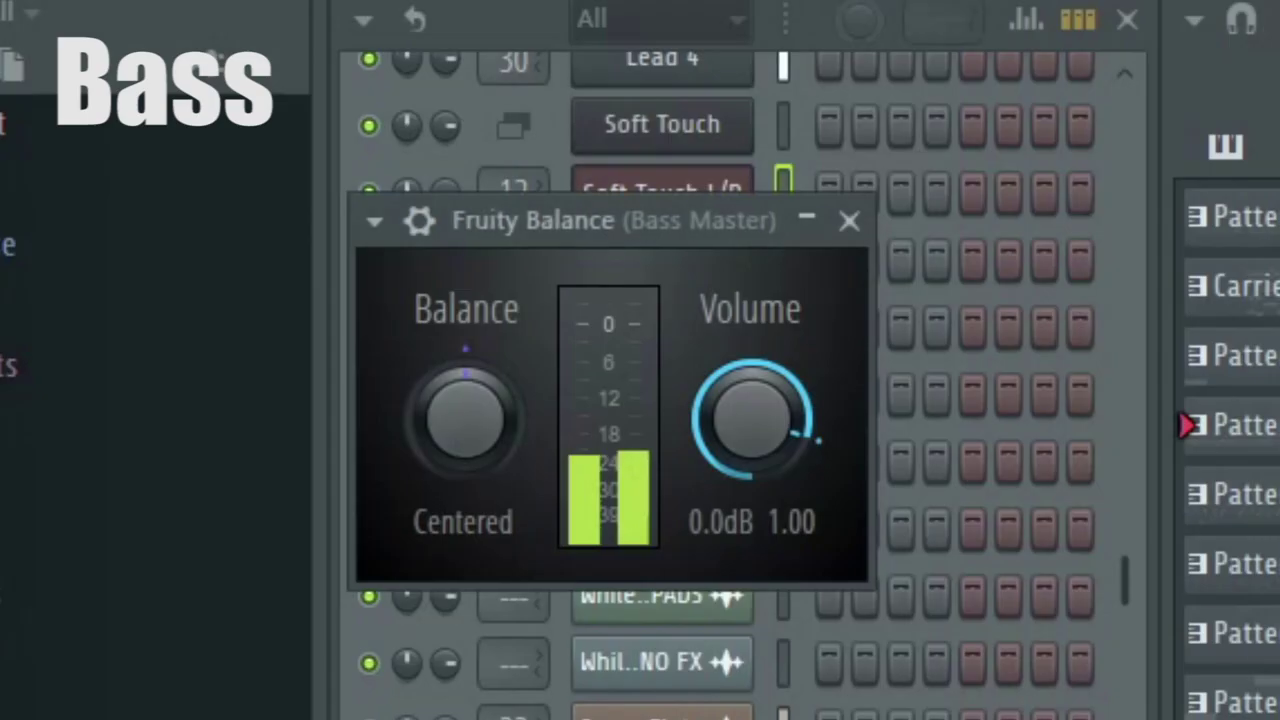
click(849, 222)
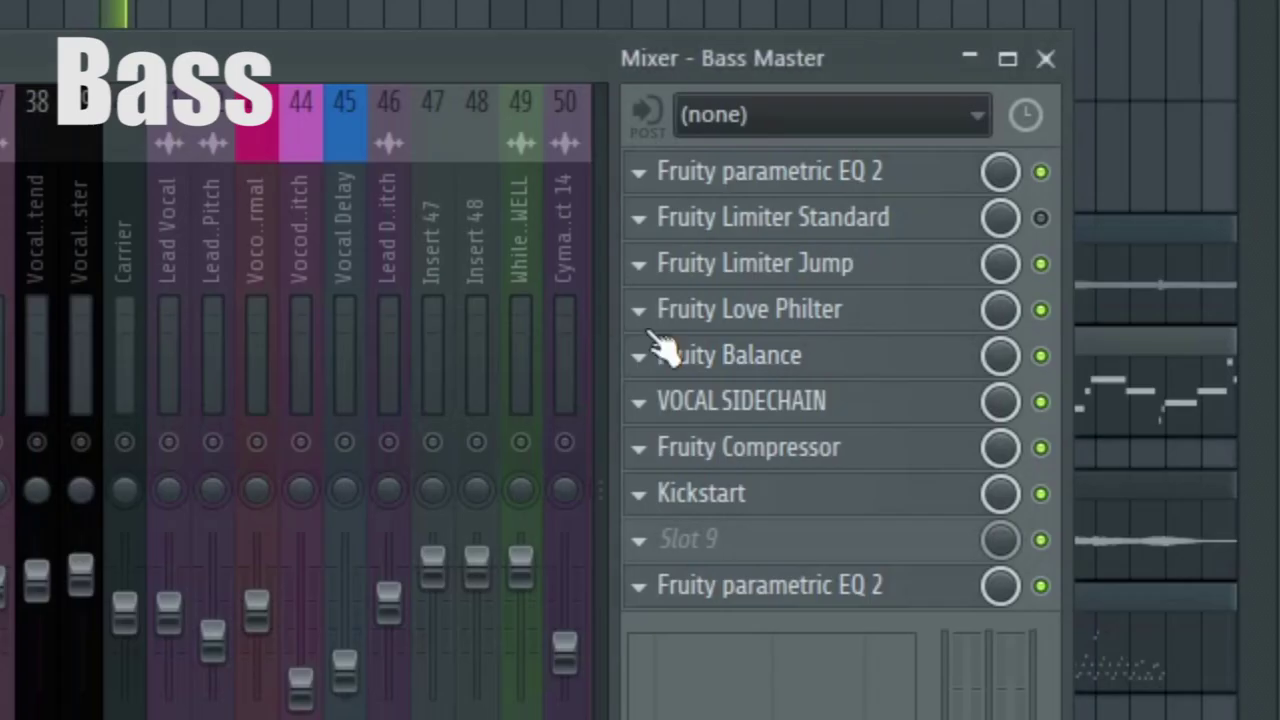
click(745, 405)
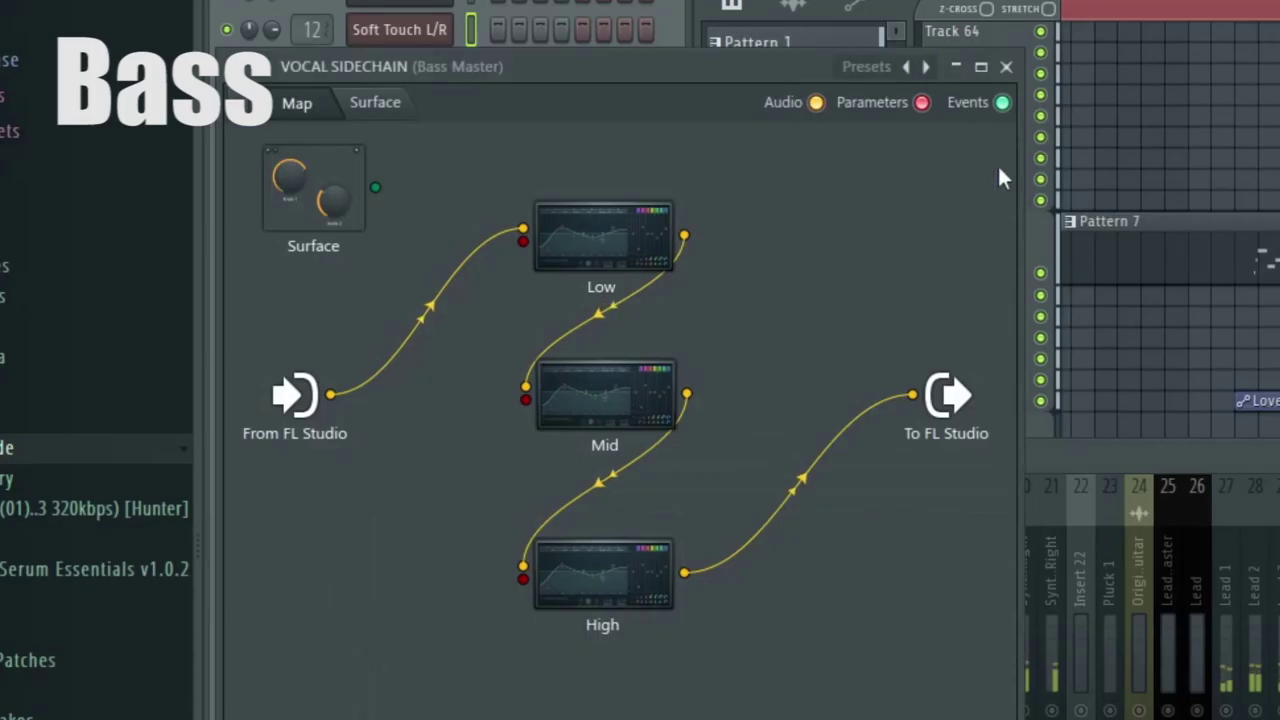
click(1007, 67)
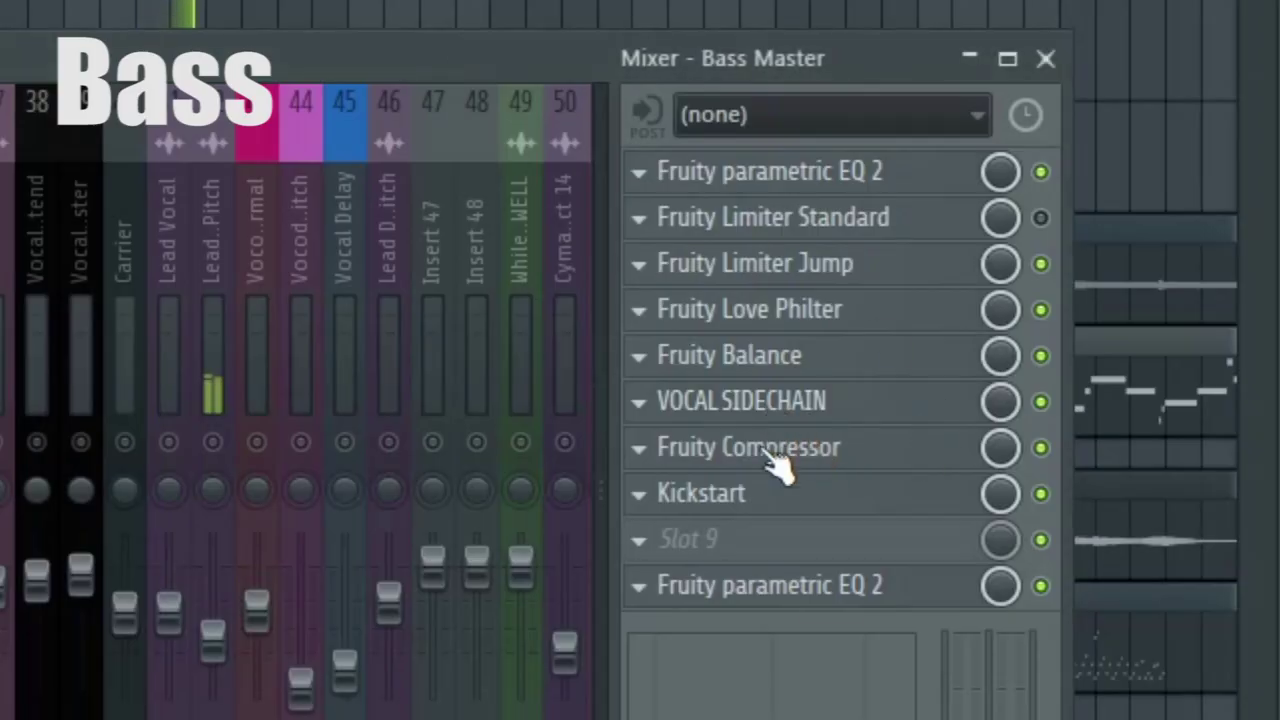
Examine the remaining Bass Master effects, from Fruity Compressor through Kickstart to the last Fruity parametric EQ 2.
click(748, 448)
click(977, 230)
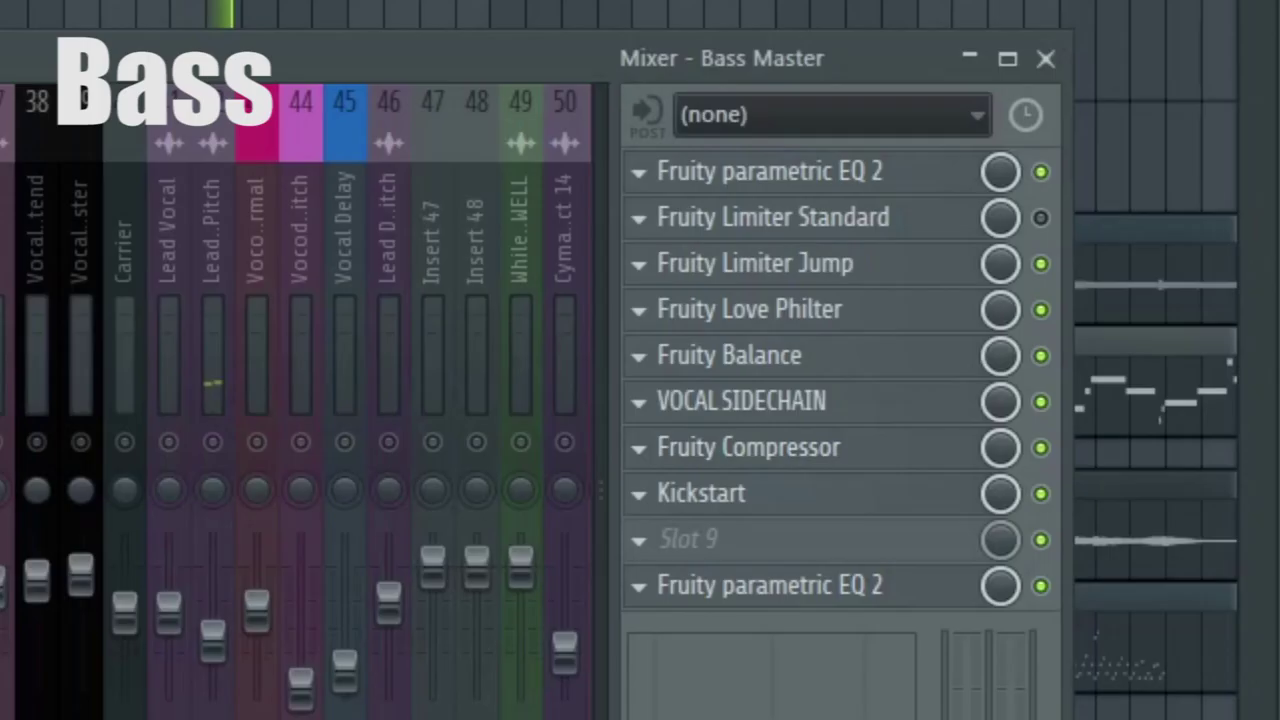
click(738, 510)
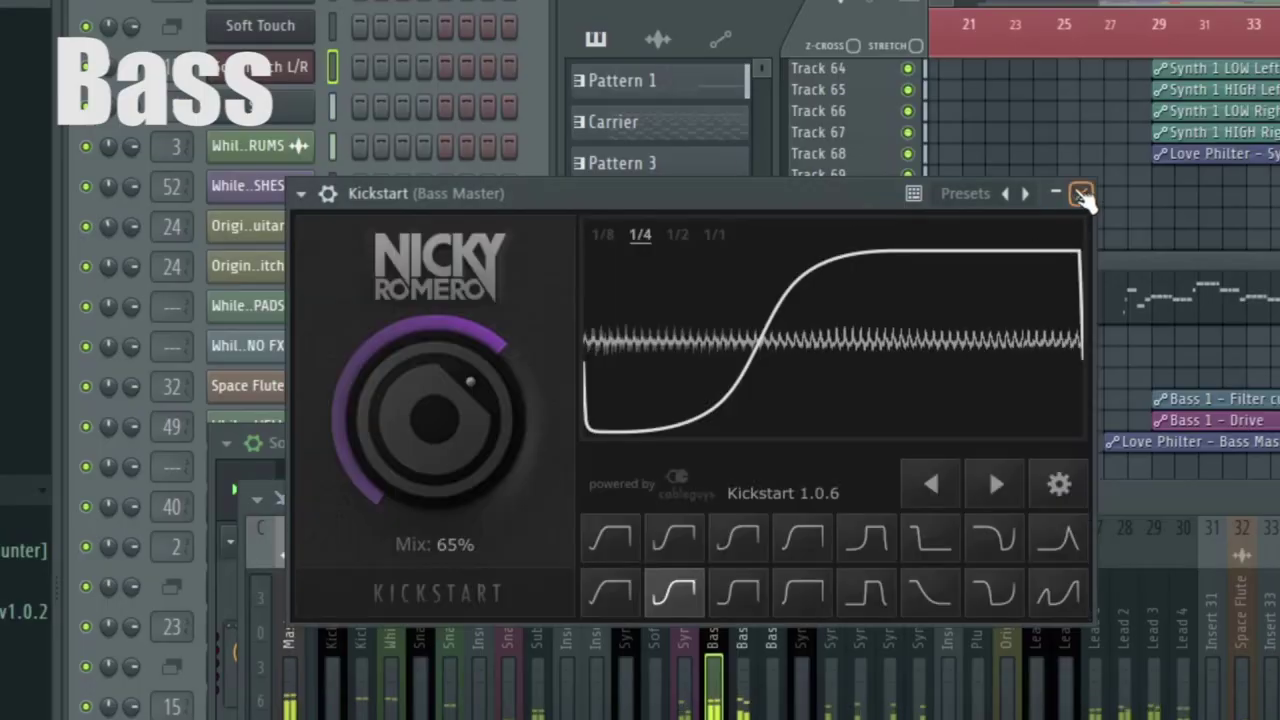
click(1080, 191)
click(825, 590)
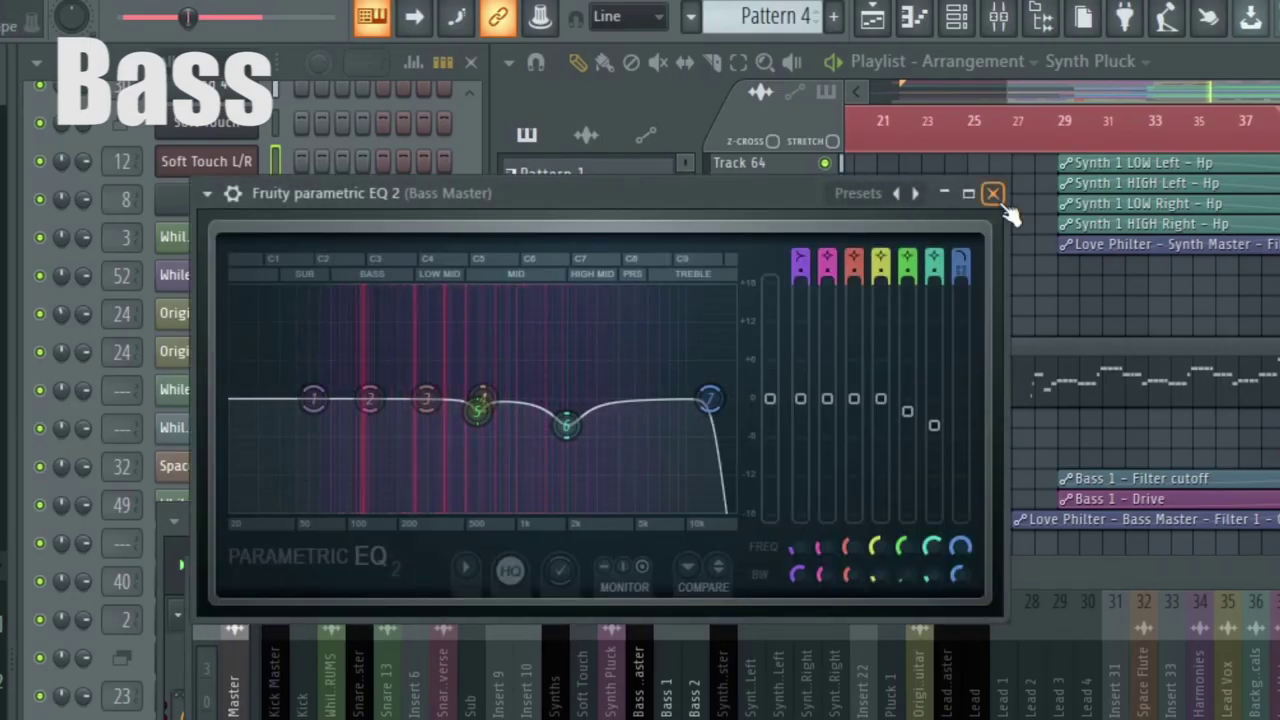
click(1003, 204)
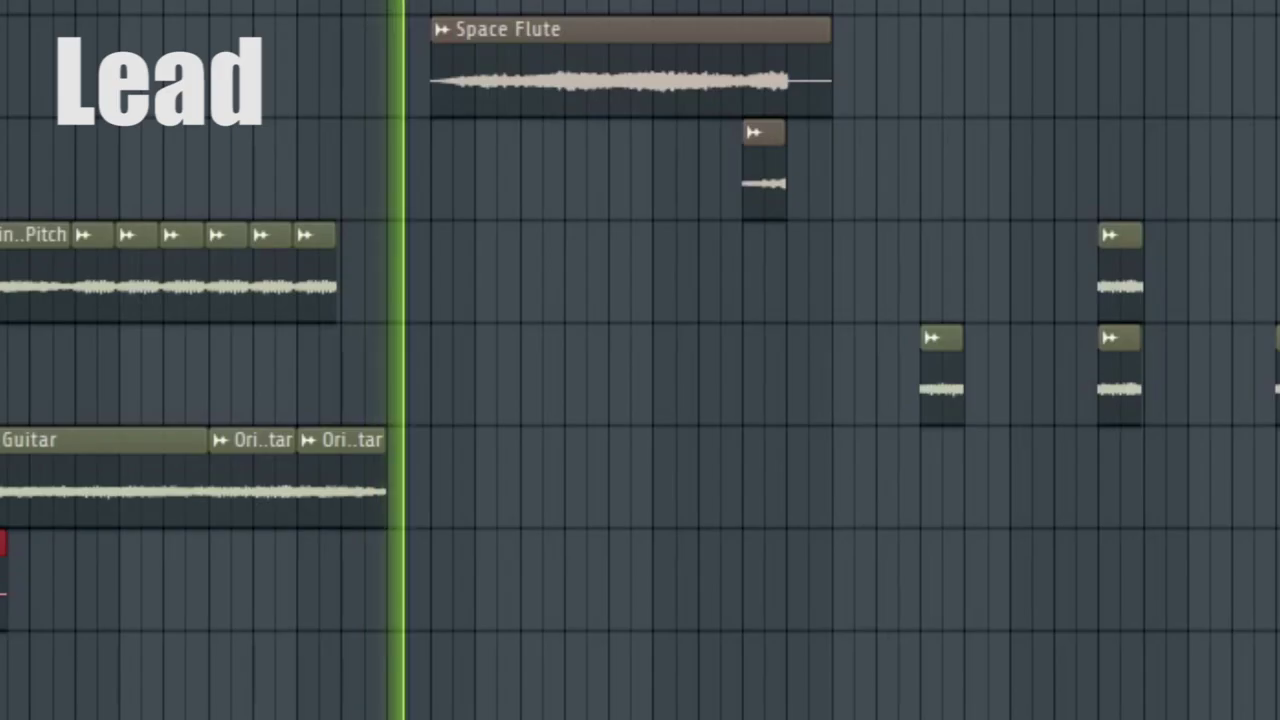
Show the mixer and examine both Fruity parametric EQ 2 curves on the Lead 1 track.
key(F9)
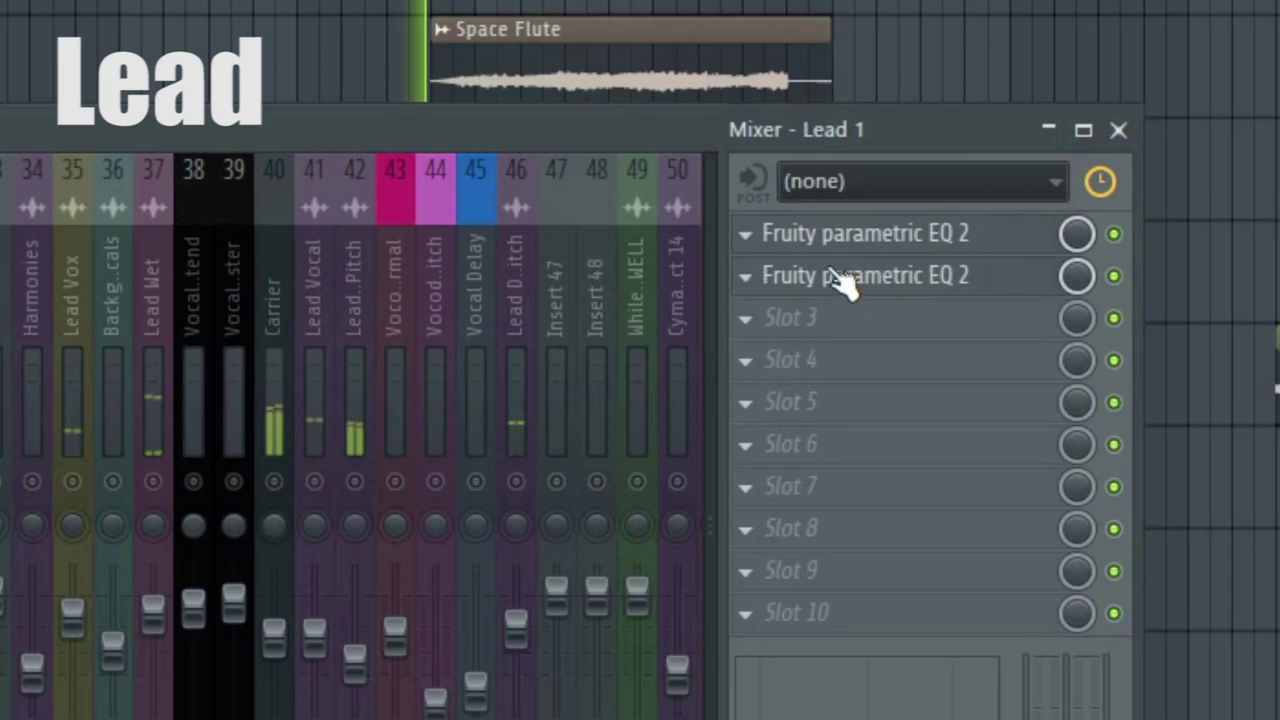
click(867, 250)
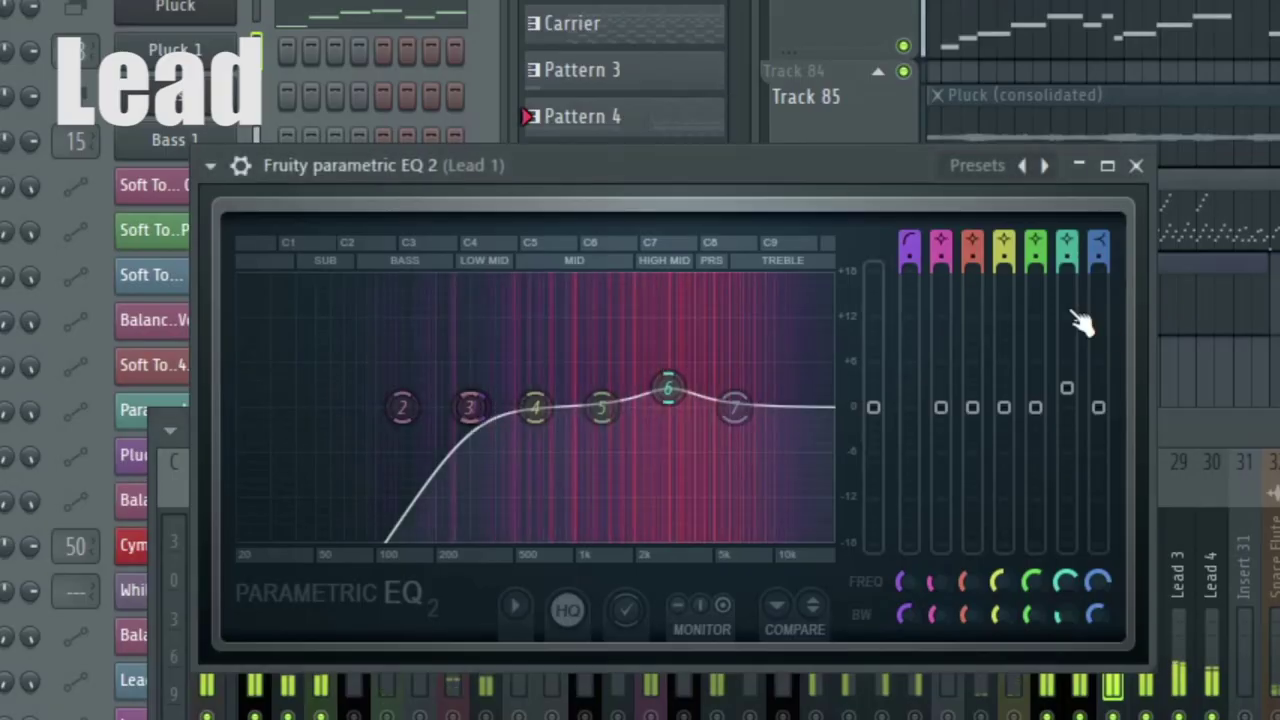
click(1134, 163)
click(810, 285)
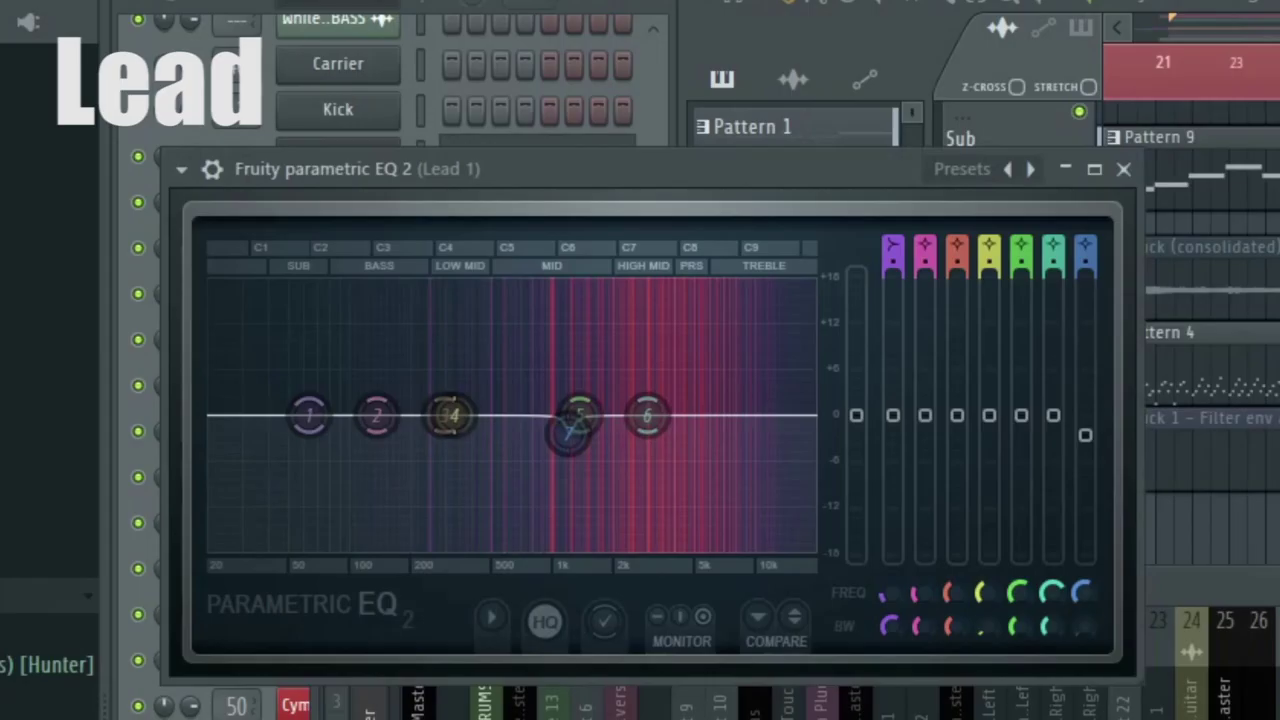
click(1123, 169)
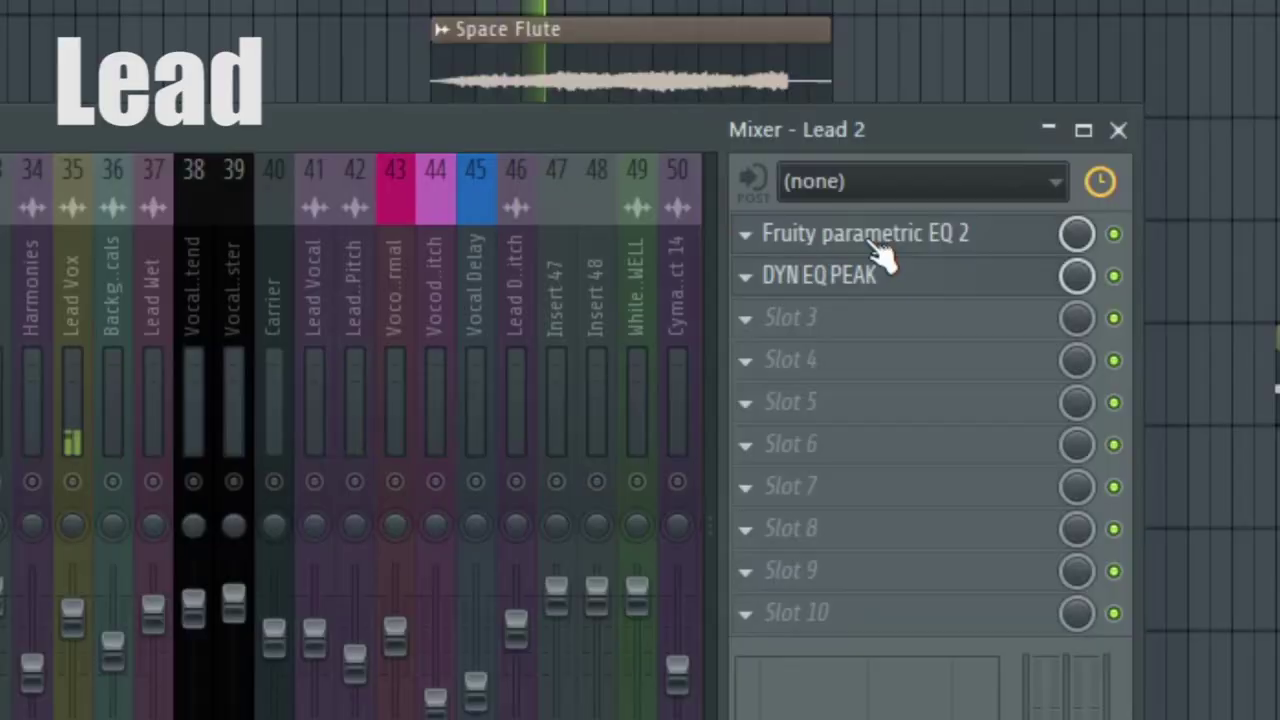
Examine the Fruity parametric EQ 2 and the DYN EQ PEAK controller on the Lead 2 track.
click(870, 240)
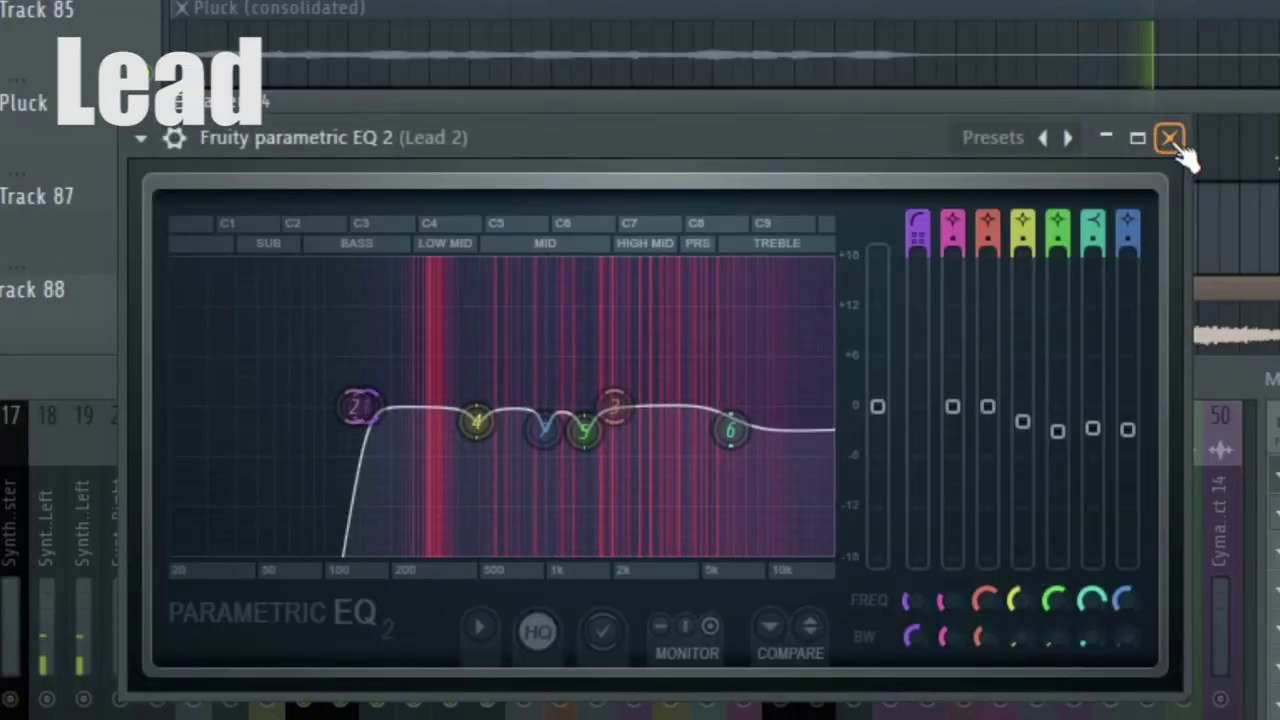
click(900, 291)
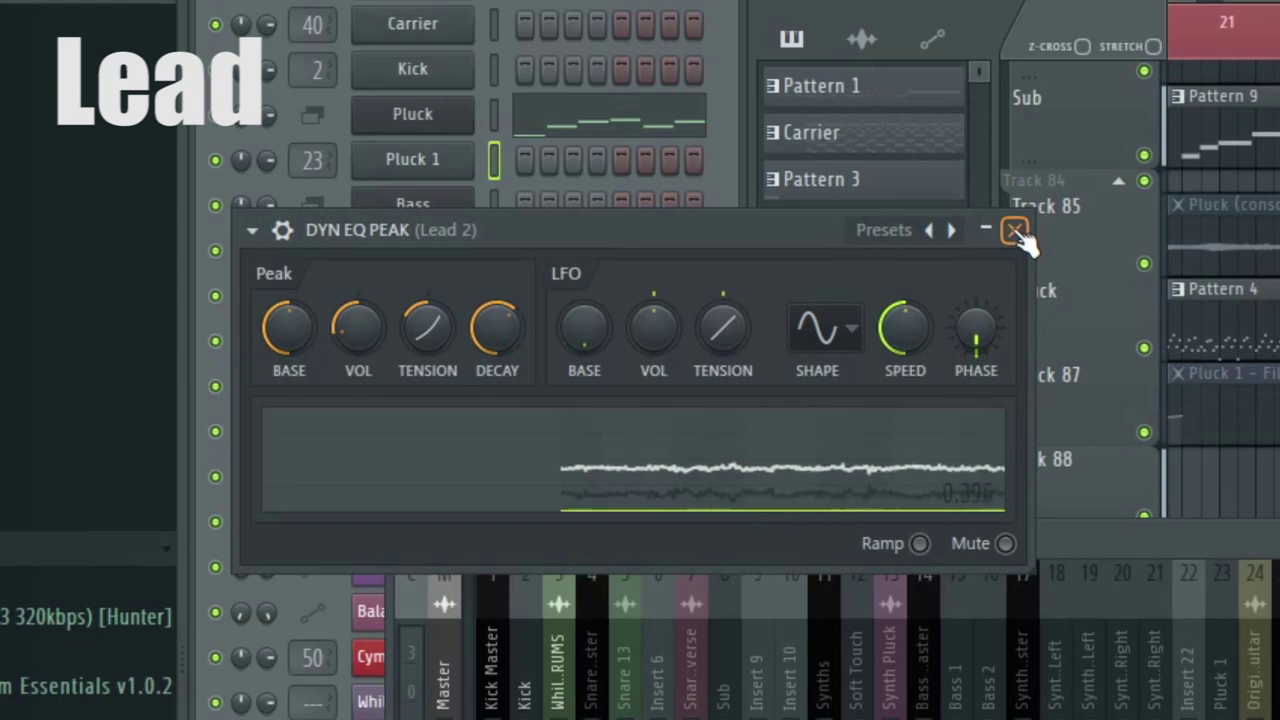
click(1015, 232)
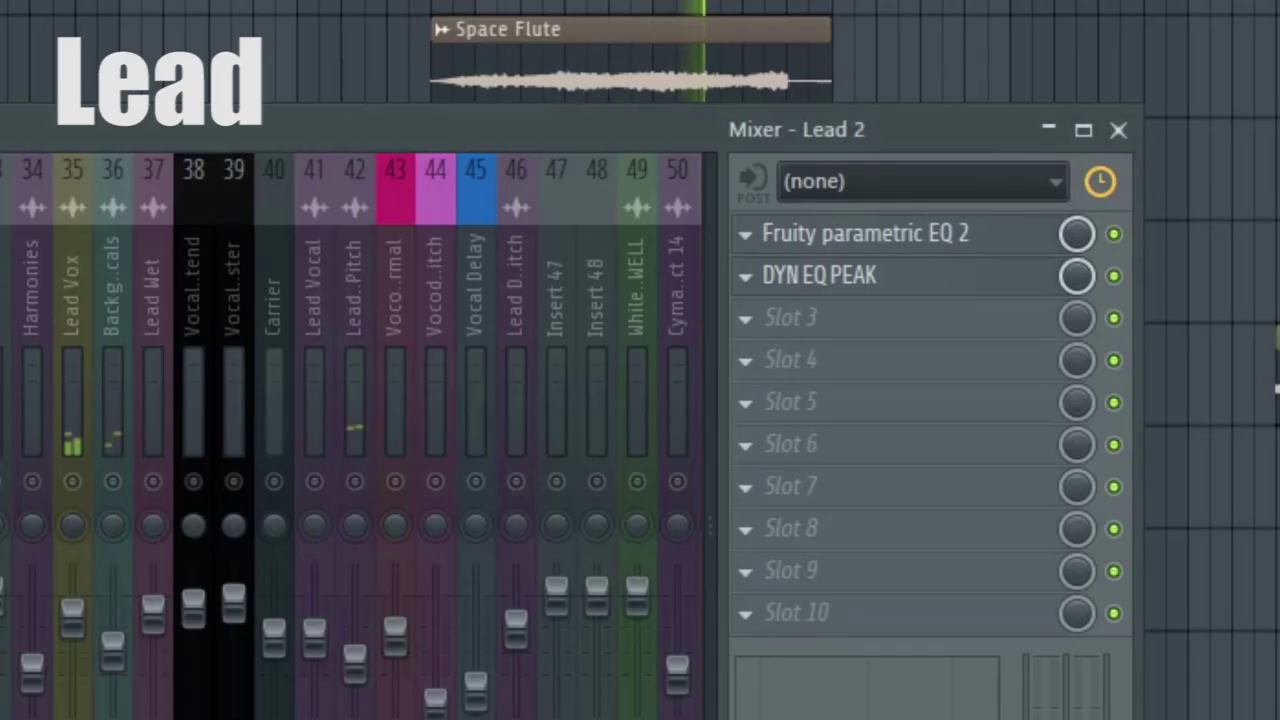
Examine the Fruity parametric EQ 2 curve on the Lead 3 track.
click(434, 331)
click(940, 240)
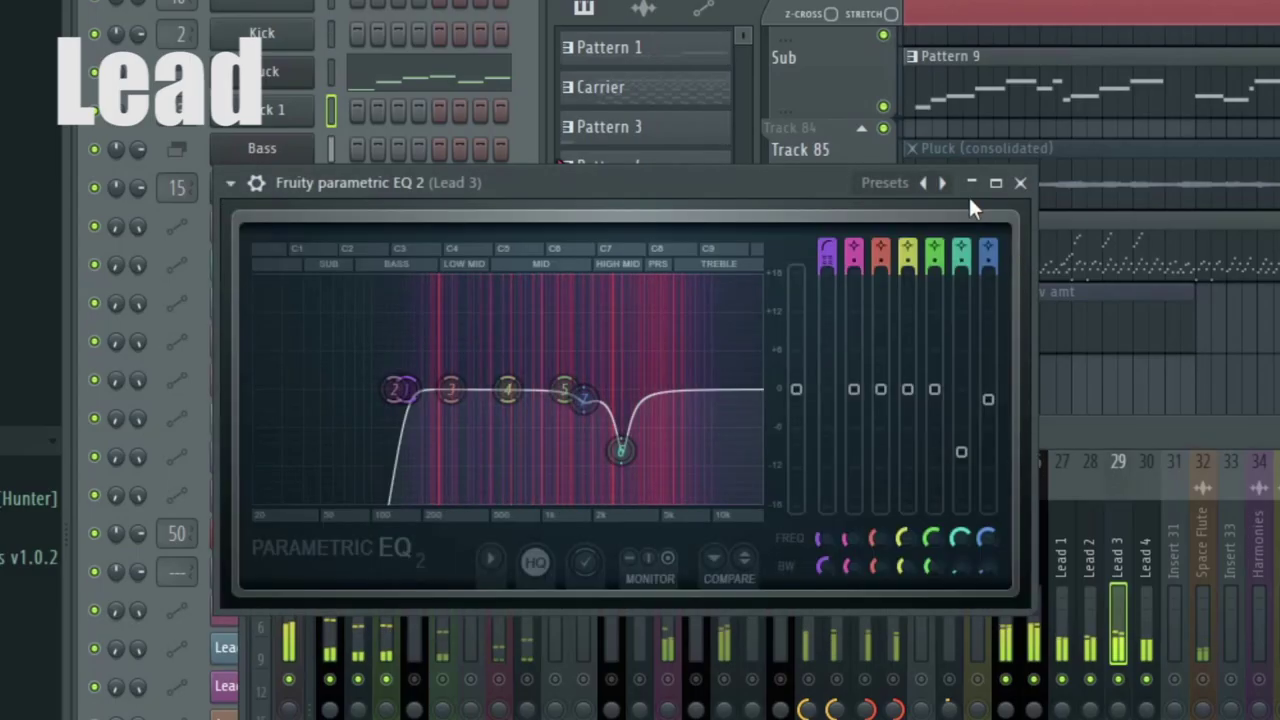
click(1020, 180)
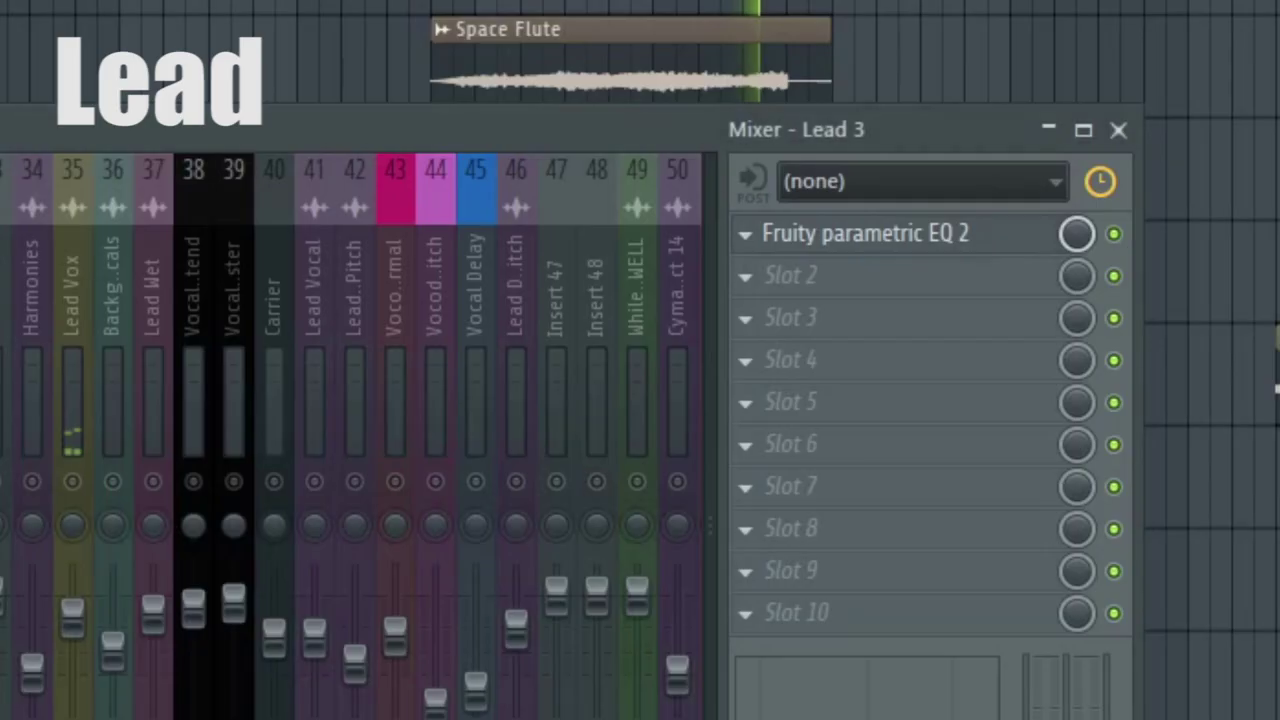
Examine both Fruity parametric EQ 2 curves and the Dynamic EQ Peak controller on the Lead 4 track.
click(85, 298)
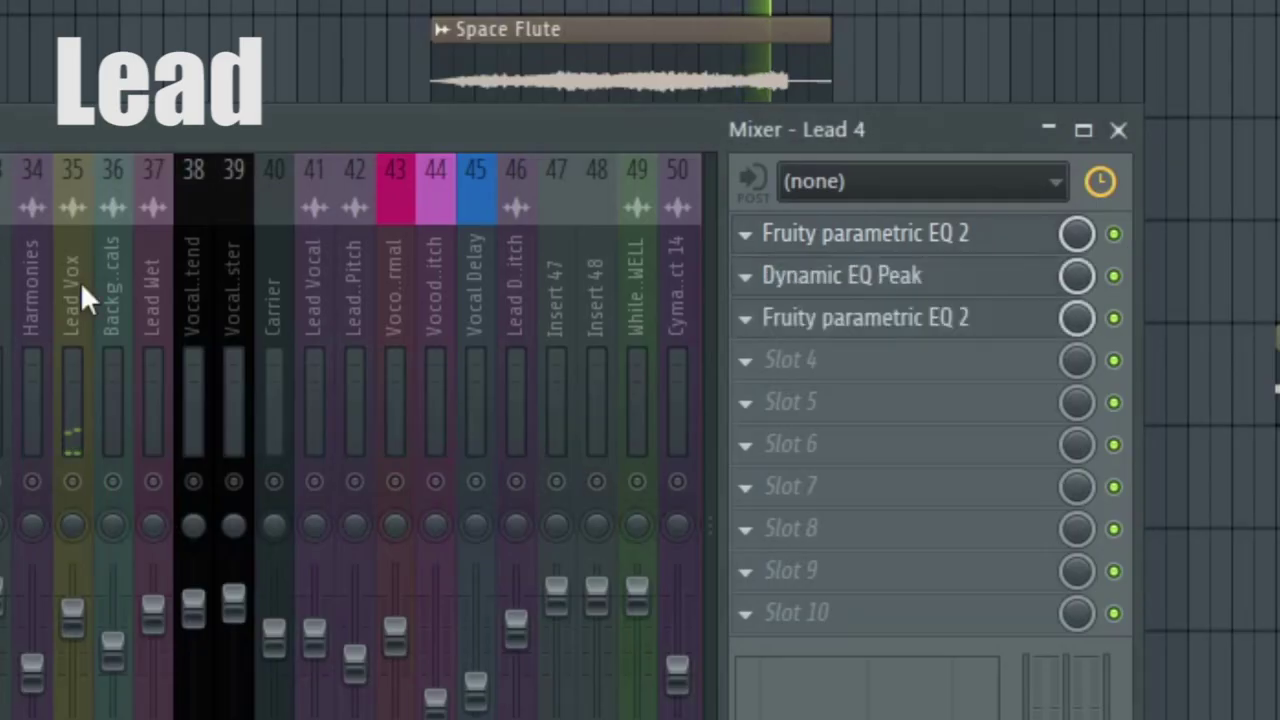
click(828, 252)
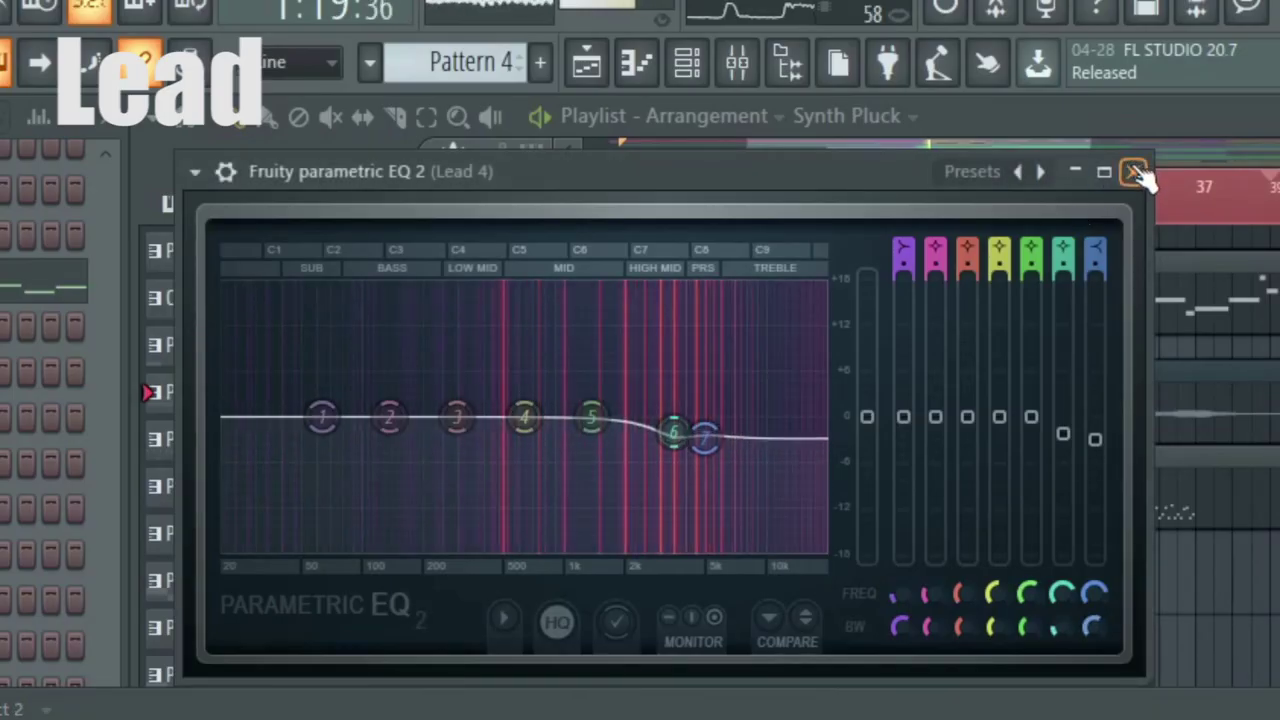
click(1138, 175)
click(837, 266)
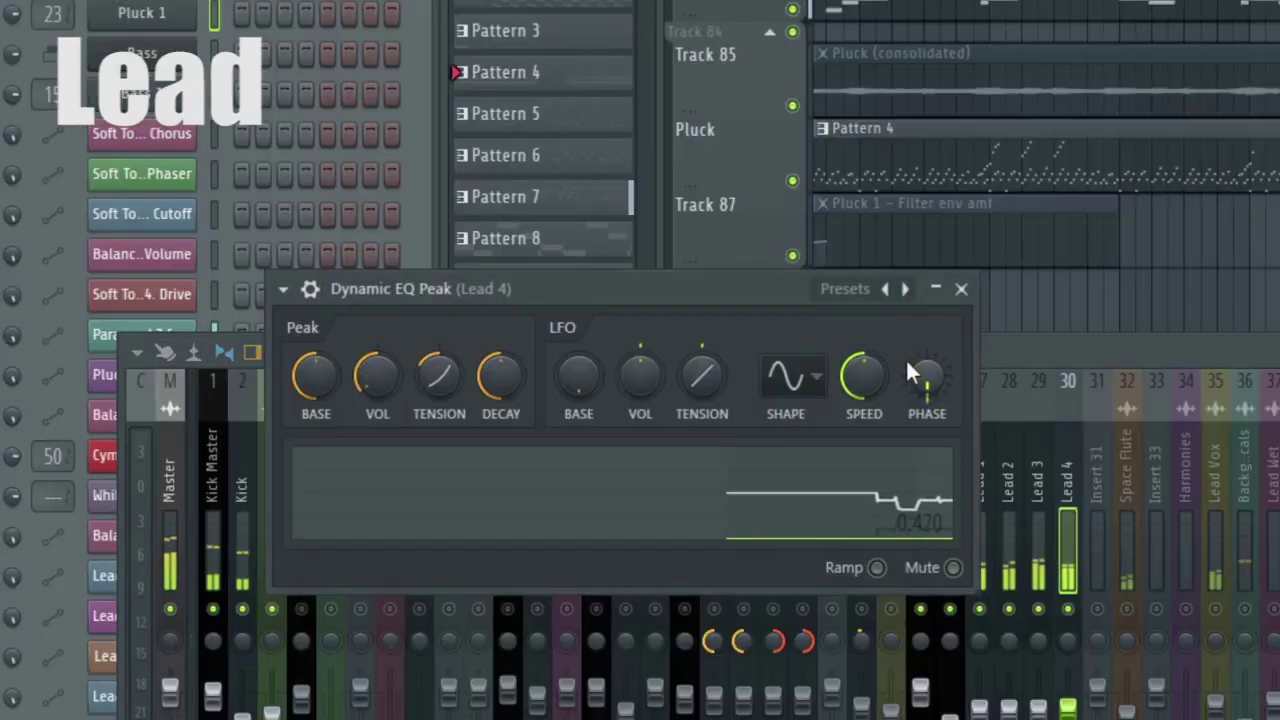
click(963, 290)
click(890, 318)
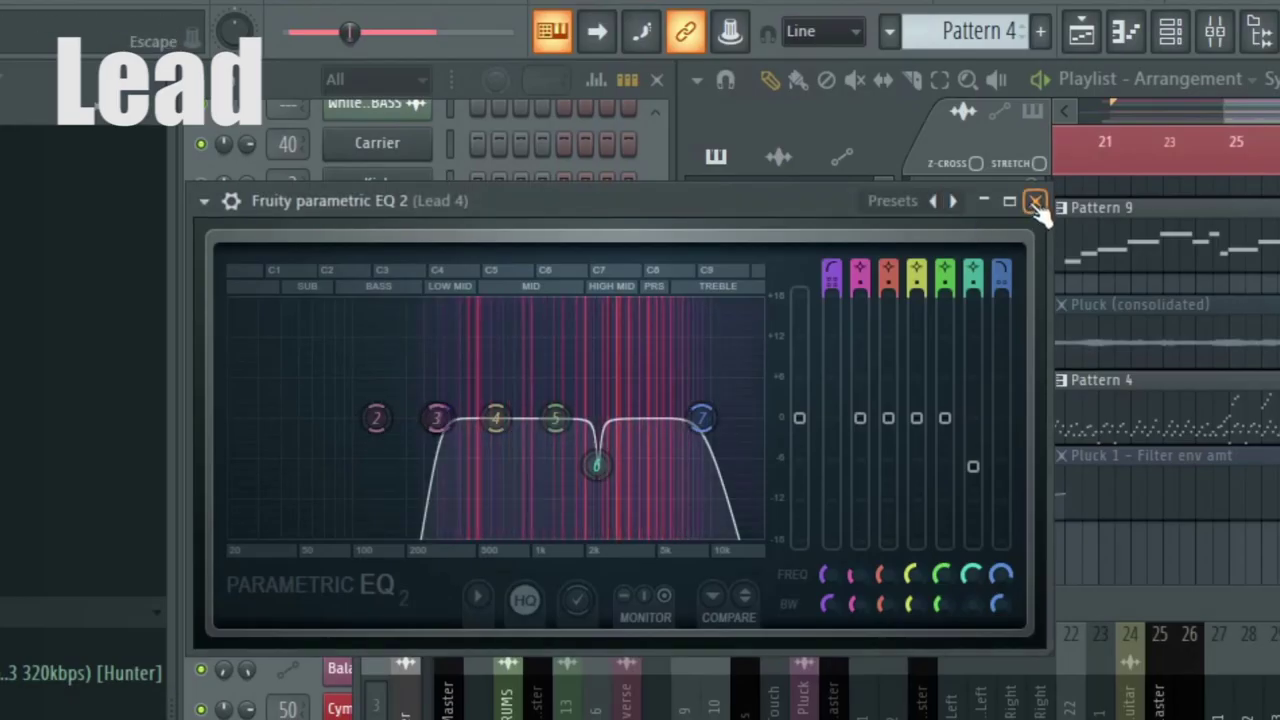
click(1036, 202)
Examine the Fruity Limiter, Fruity Love Philter and Fruity WaveShaper settings on the Lead track.
click(5, 350)
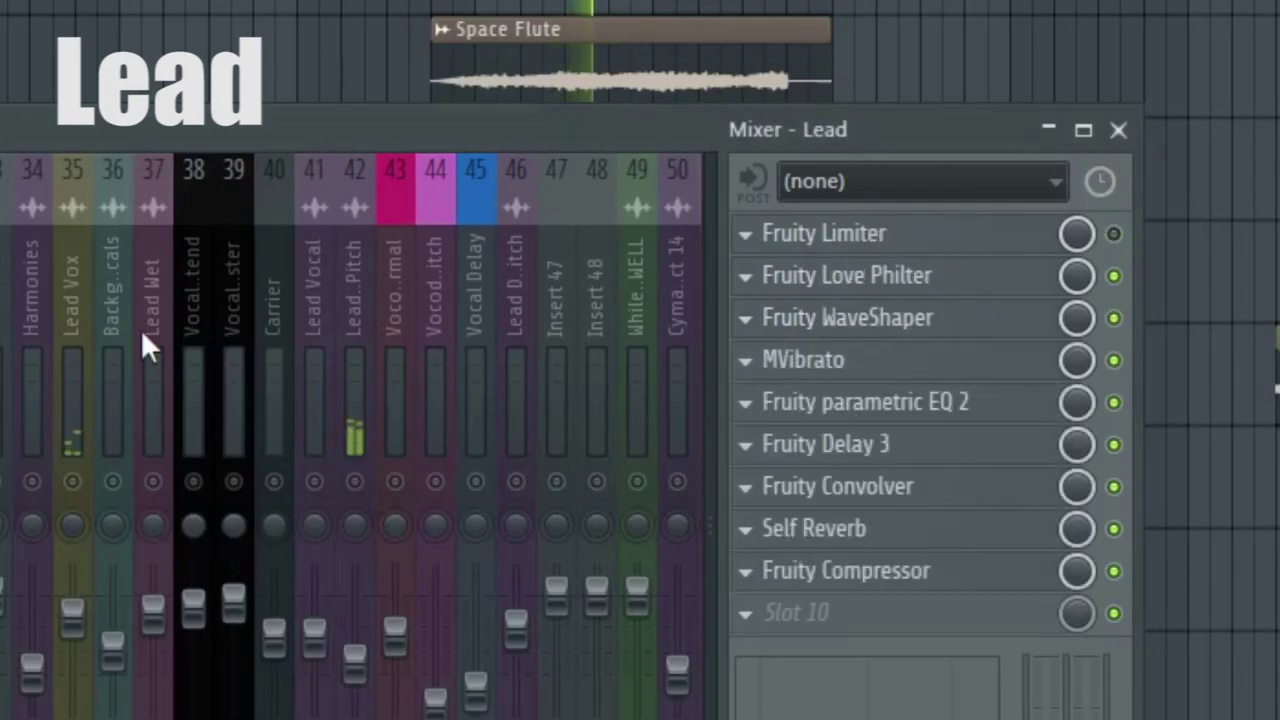
click(840, 245)
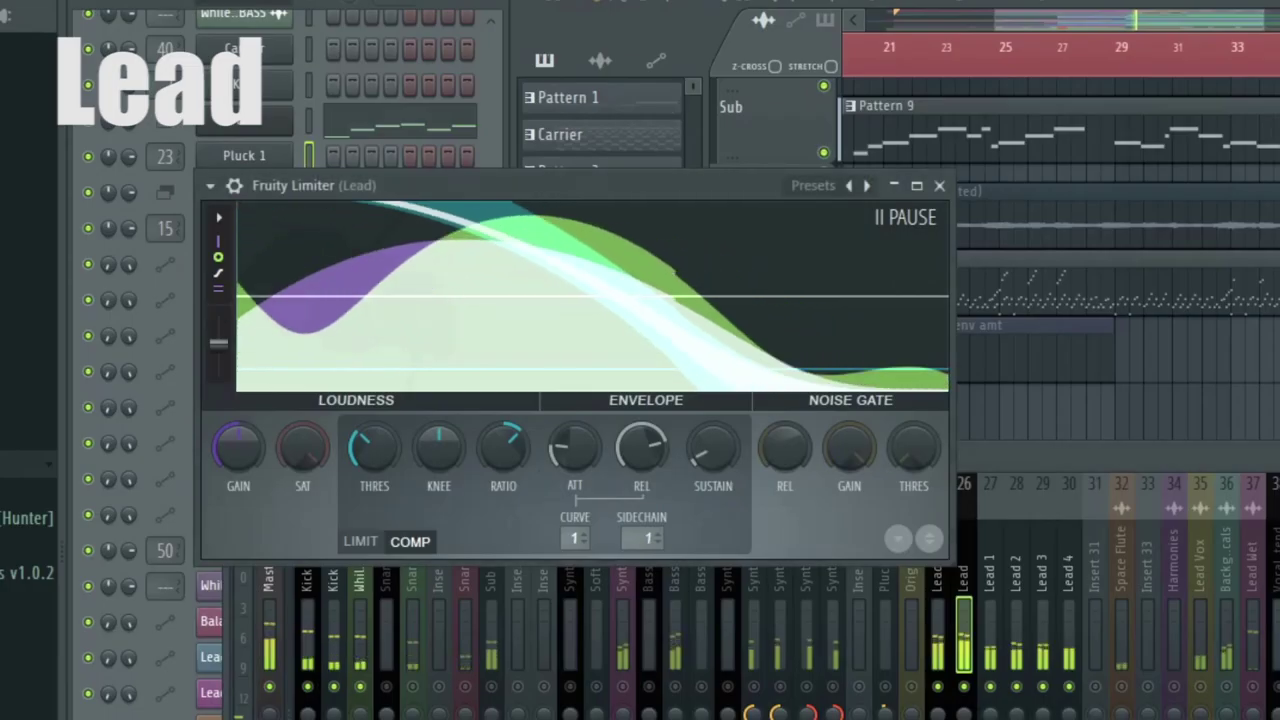
click(940, 183)
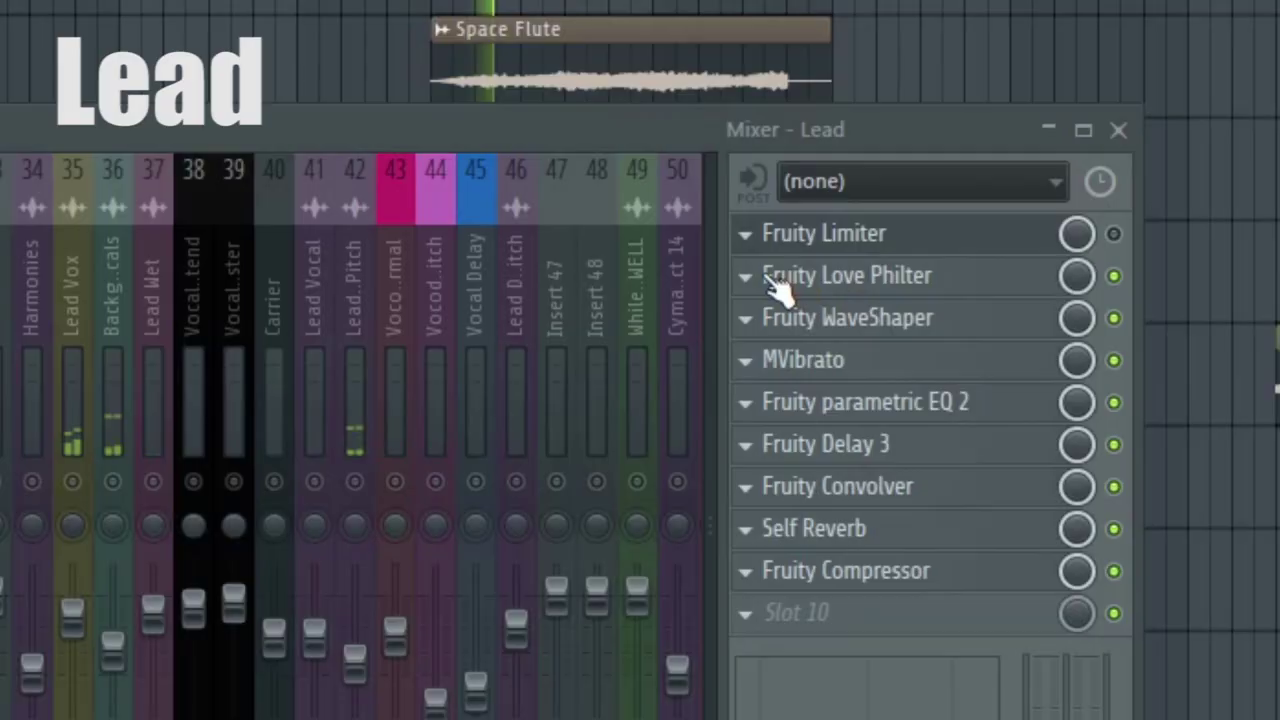
click(777, 286)
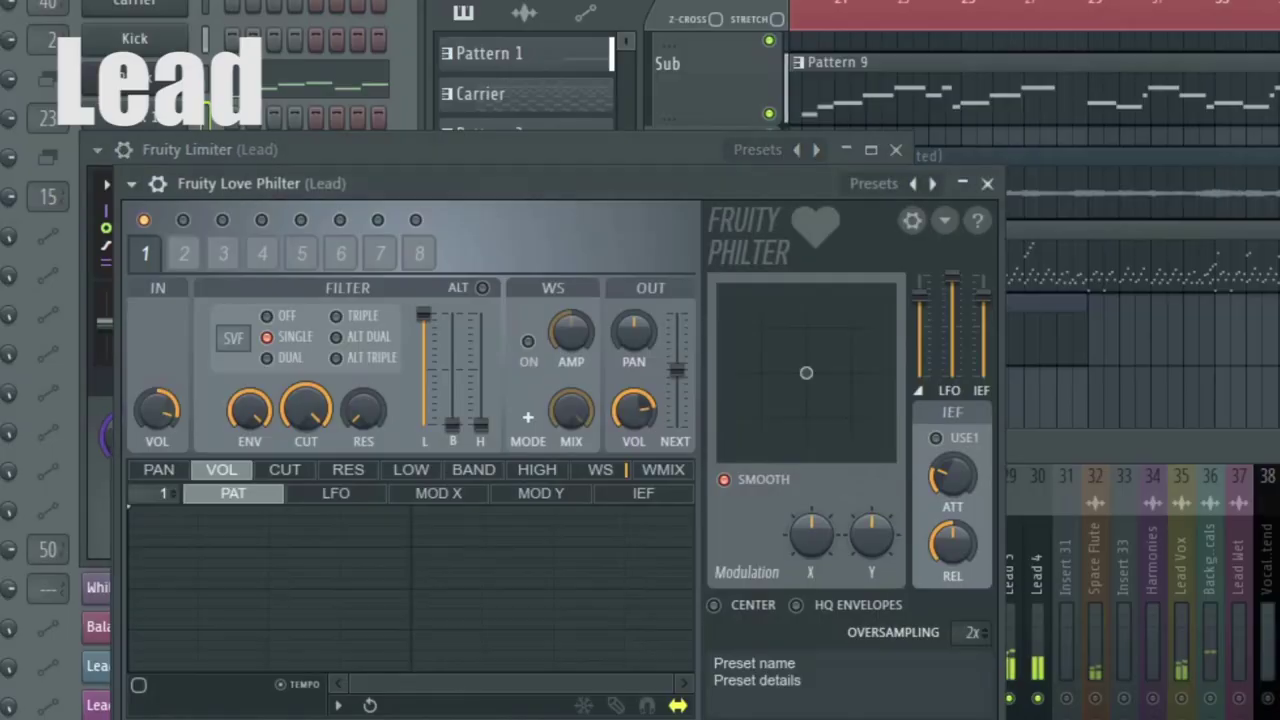
click(988, 183)
click(918, 328)
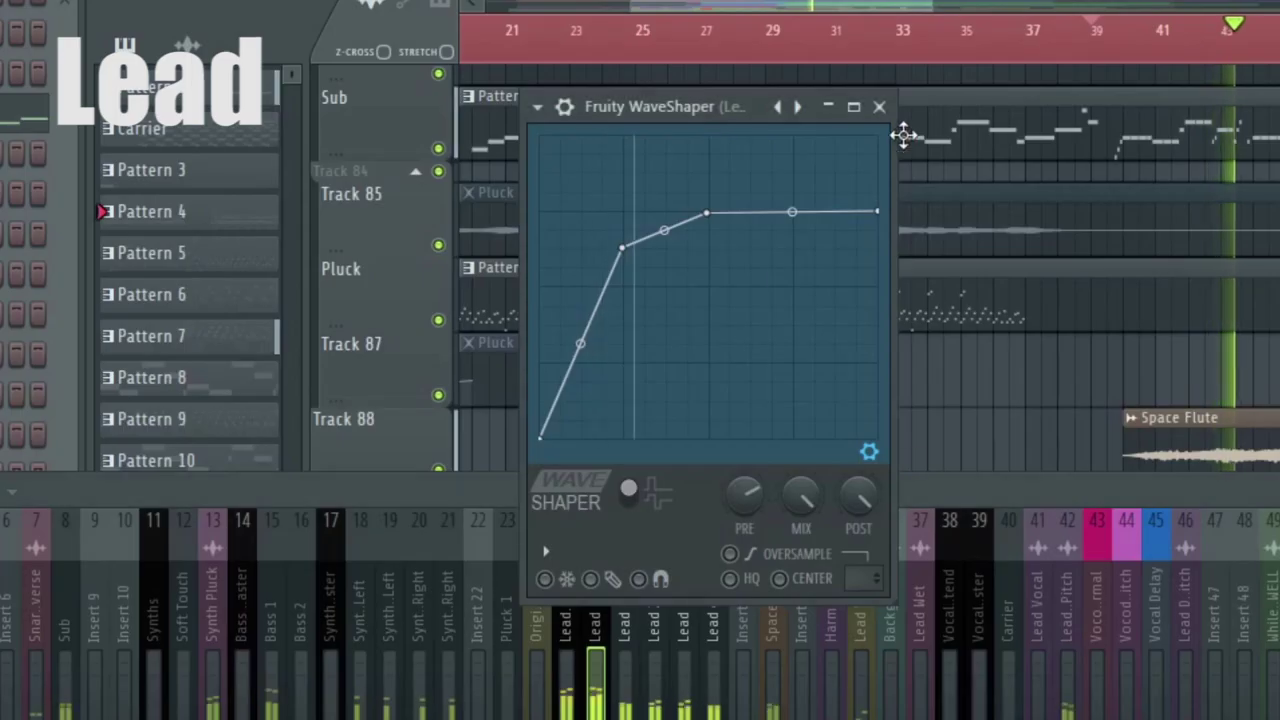
click(880, 107)
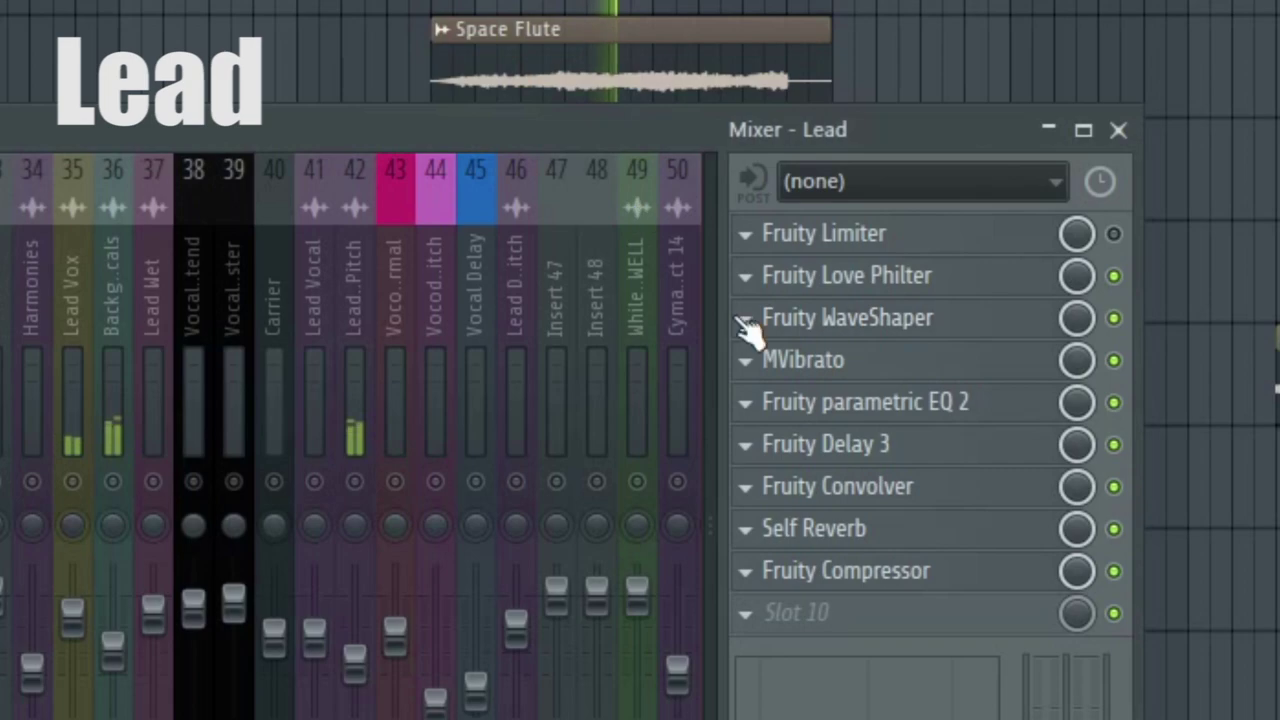
Examine the MVibrato, Fruity parametric EQ 2 and Fruity Delay 3 settings on the Lead track.
click(803, 360)
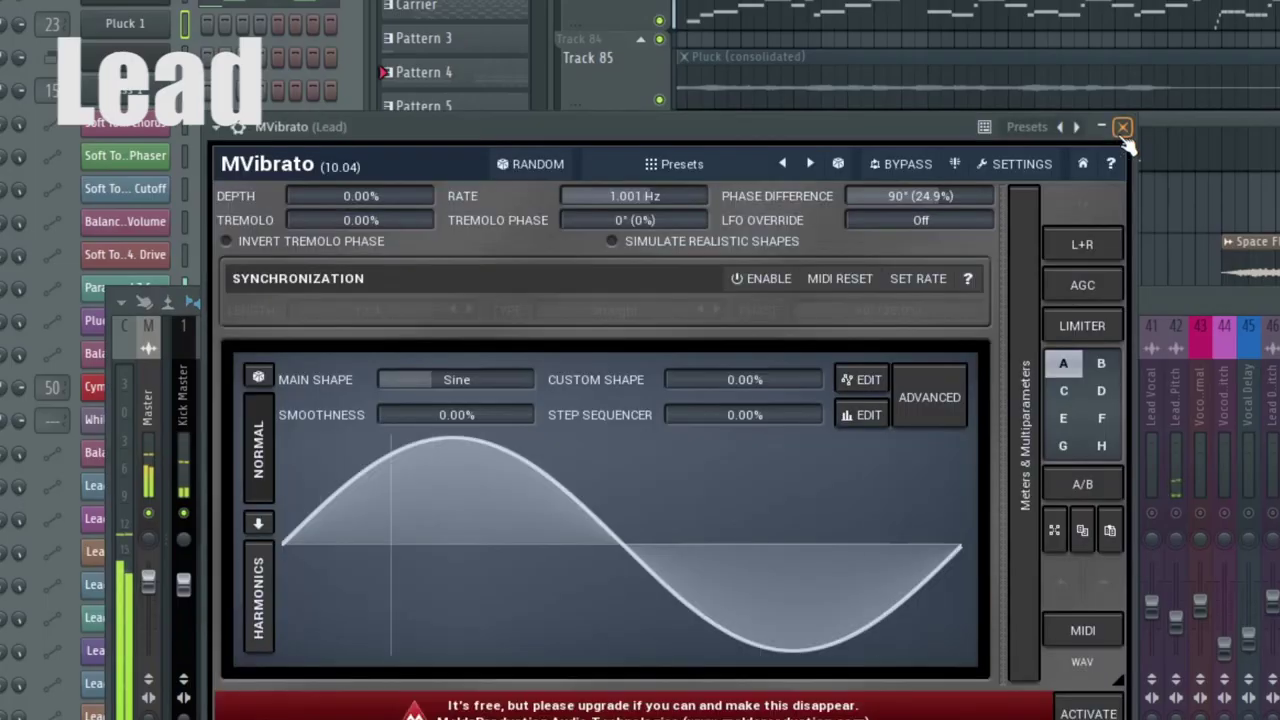
click(1122, 128)
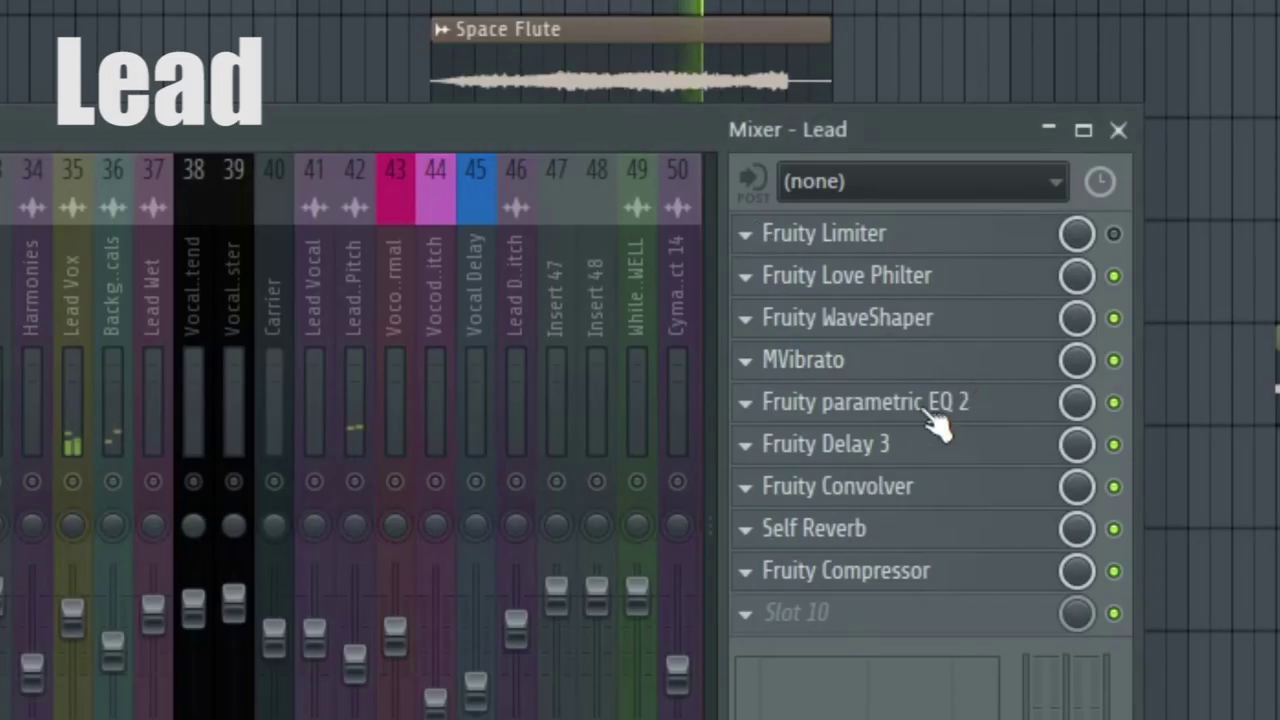
click(930, 412)
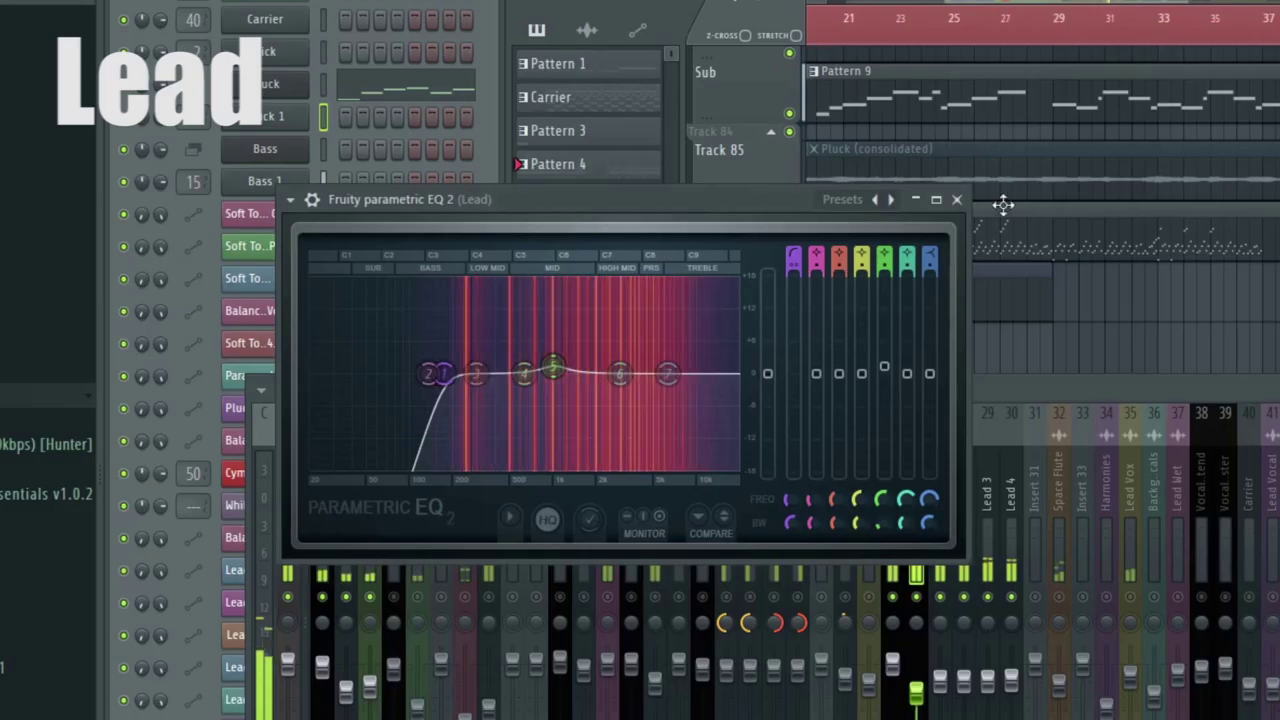
click(957, 197)
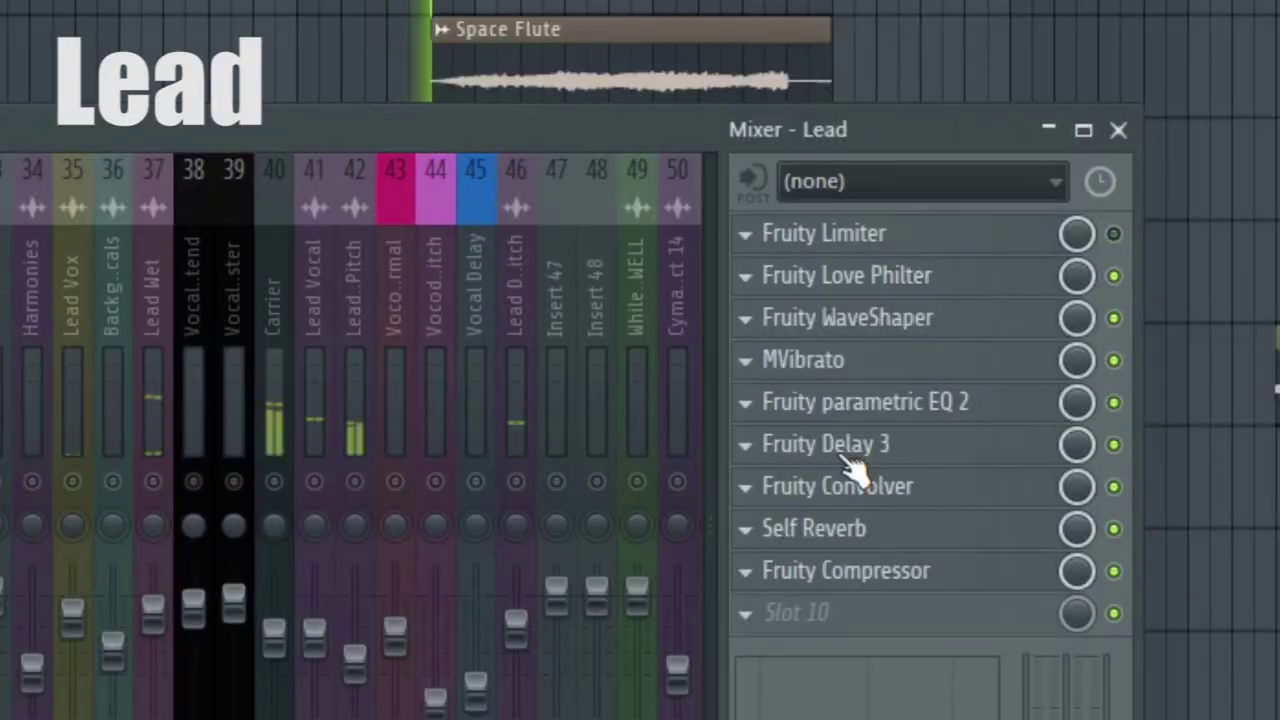
click(846, 456)
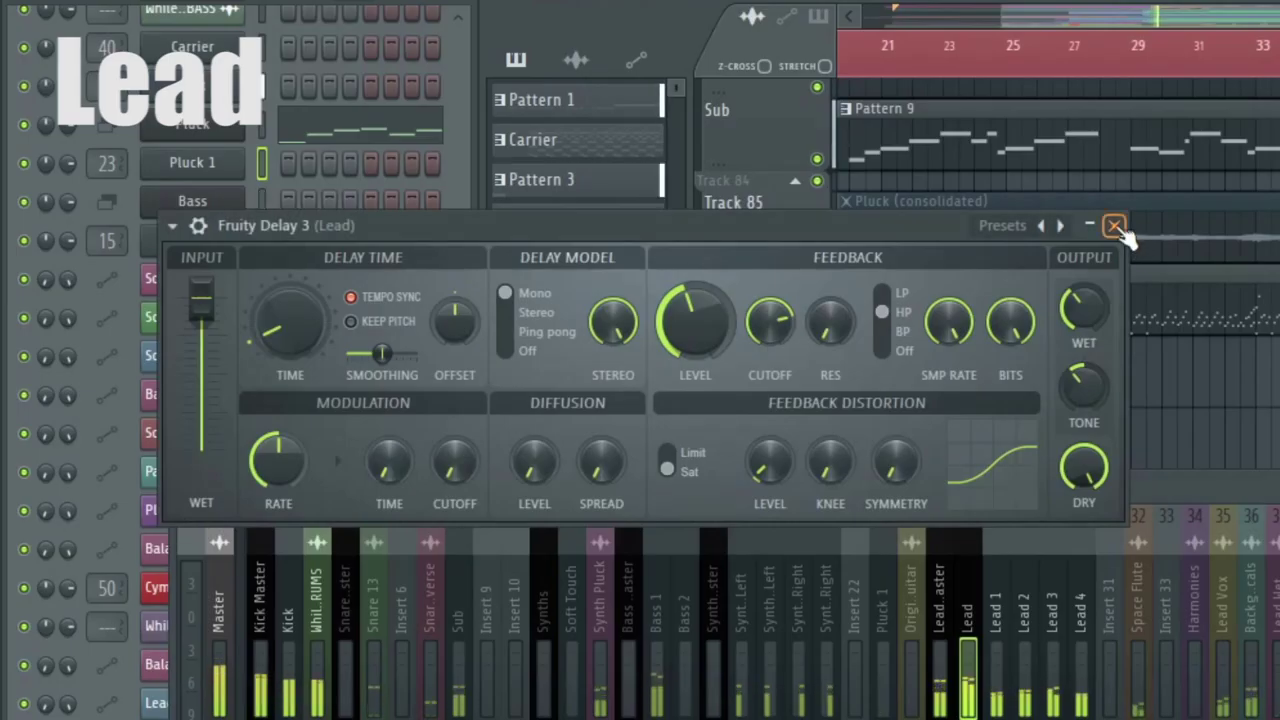
click(1115, 226)
Examine the remaining Lead track effects: Fruity Convolver, the Self Reverb controller and Fruity Compressor.
click(850, 488)
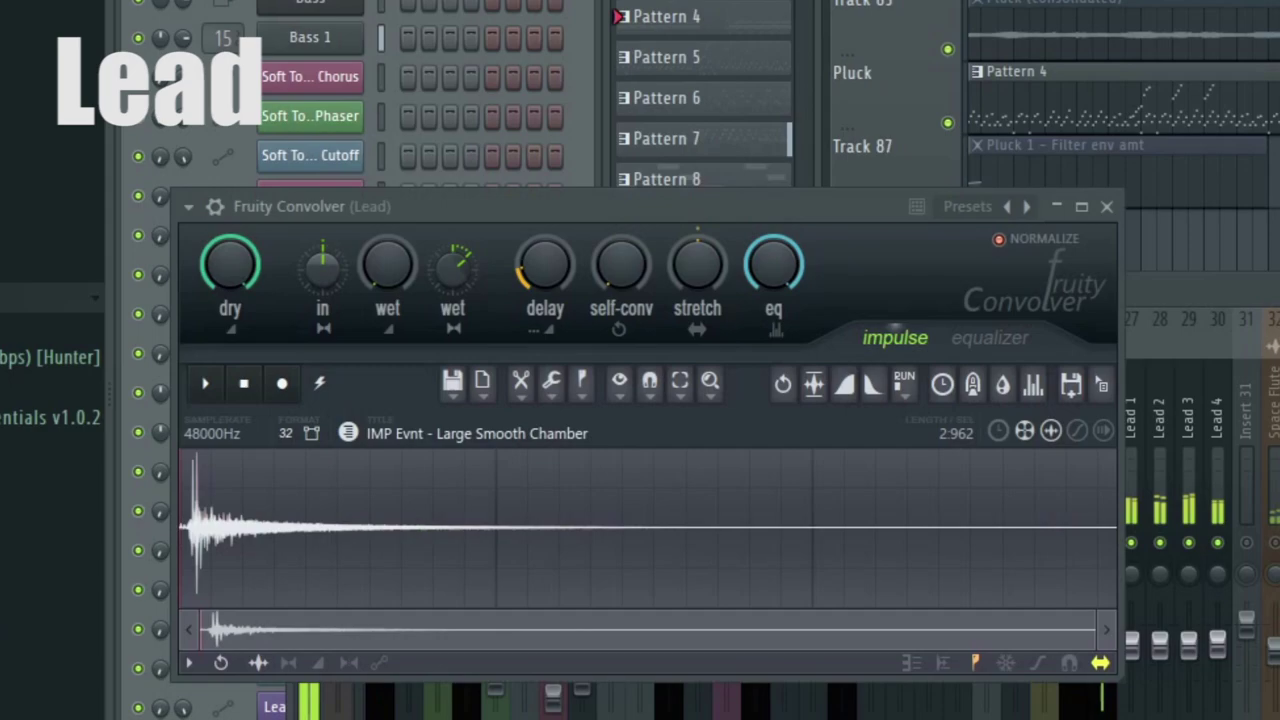
click(1109, 207)
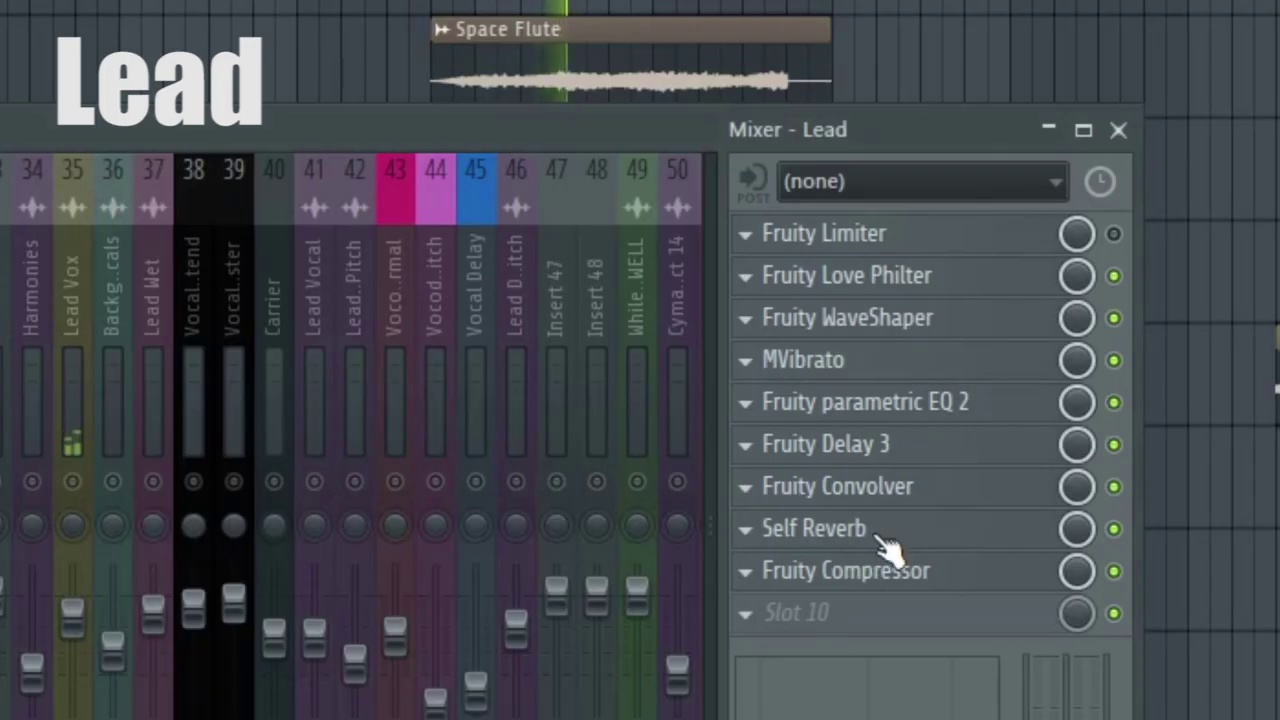
click(887, 543)
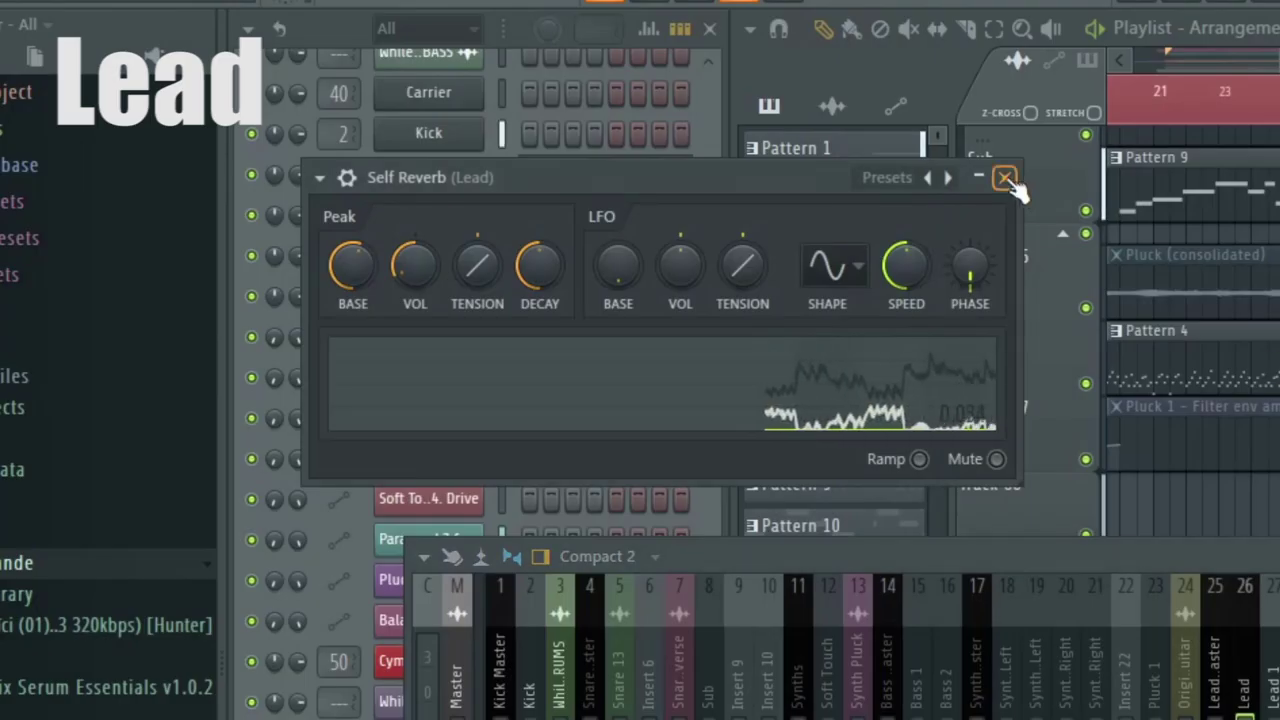
click(1005, 178)
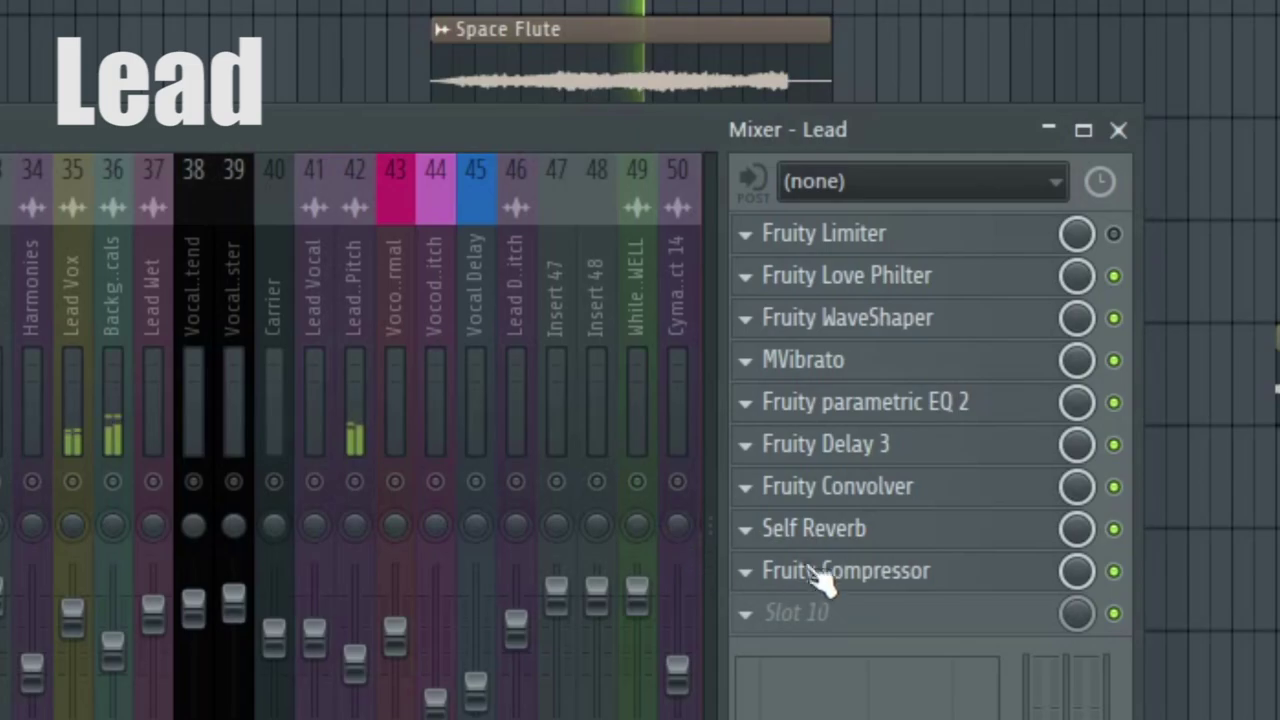
click(816, 573)
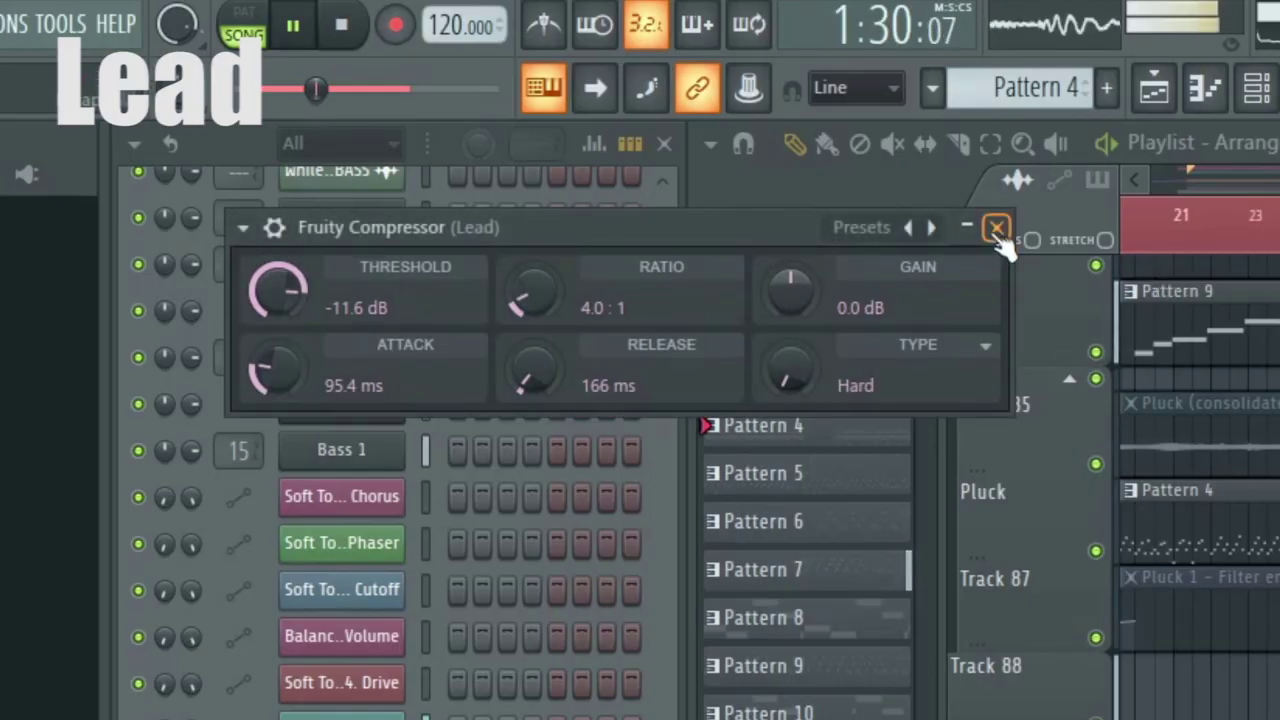
click(997, 228)
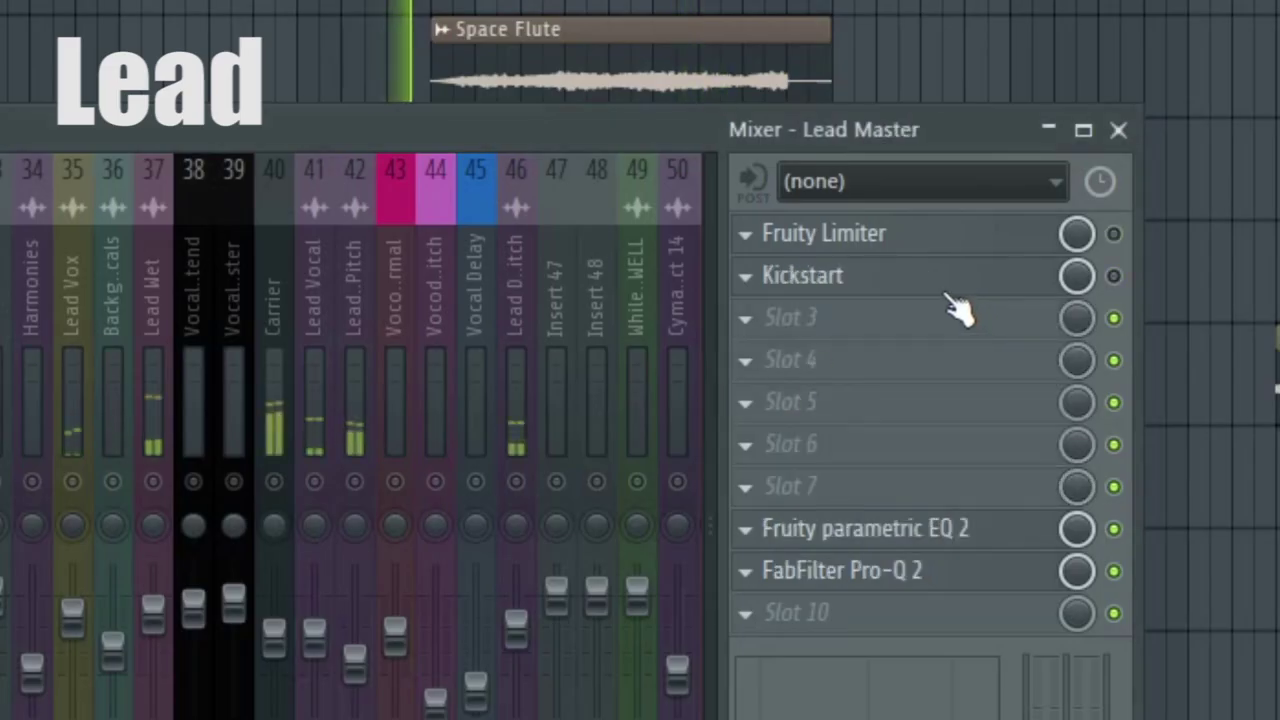
Examine the Fruity Limiter and Kickstart sidechain settings on the Lead Master track.
click(882, 240)
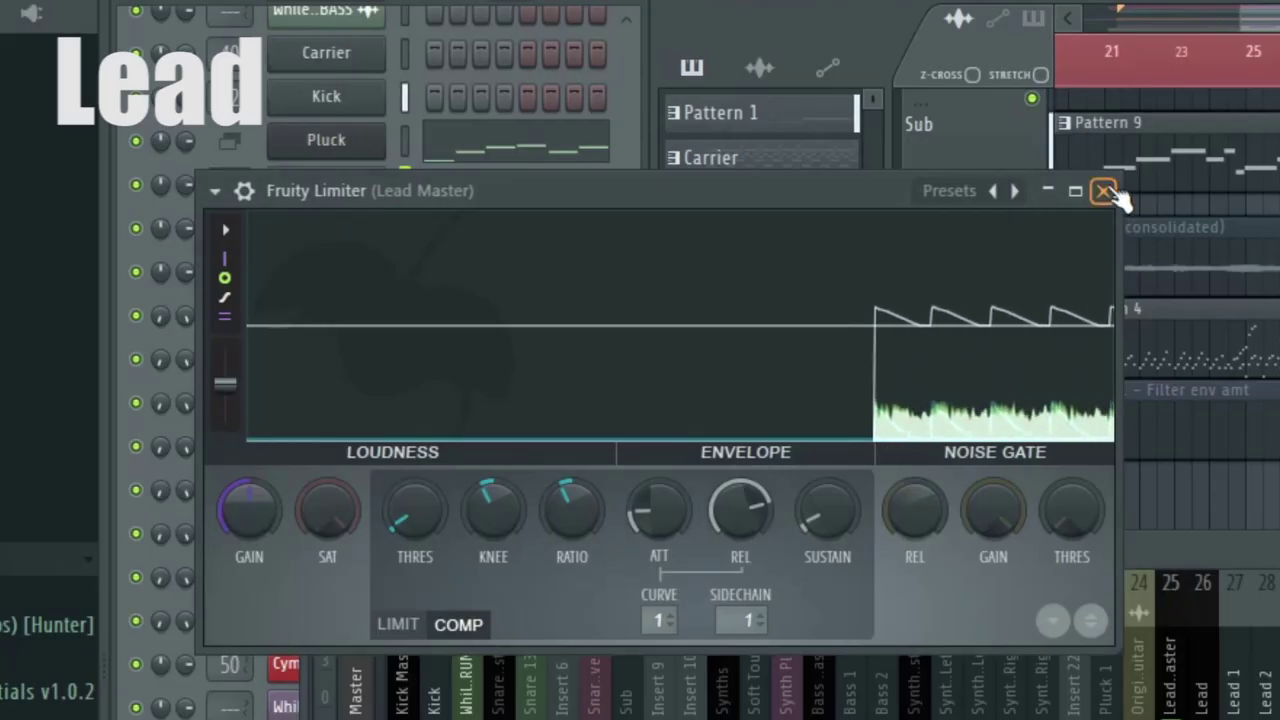
click(1105, 191)
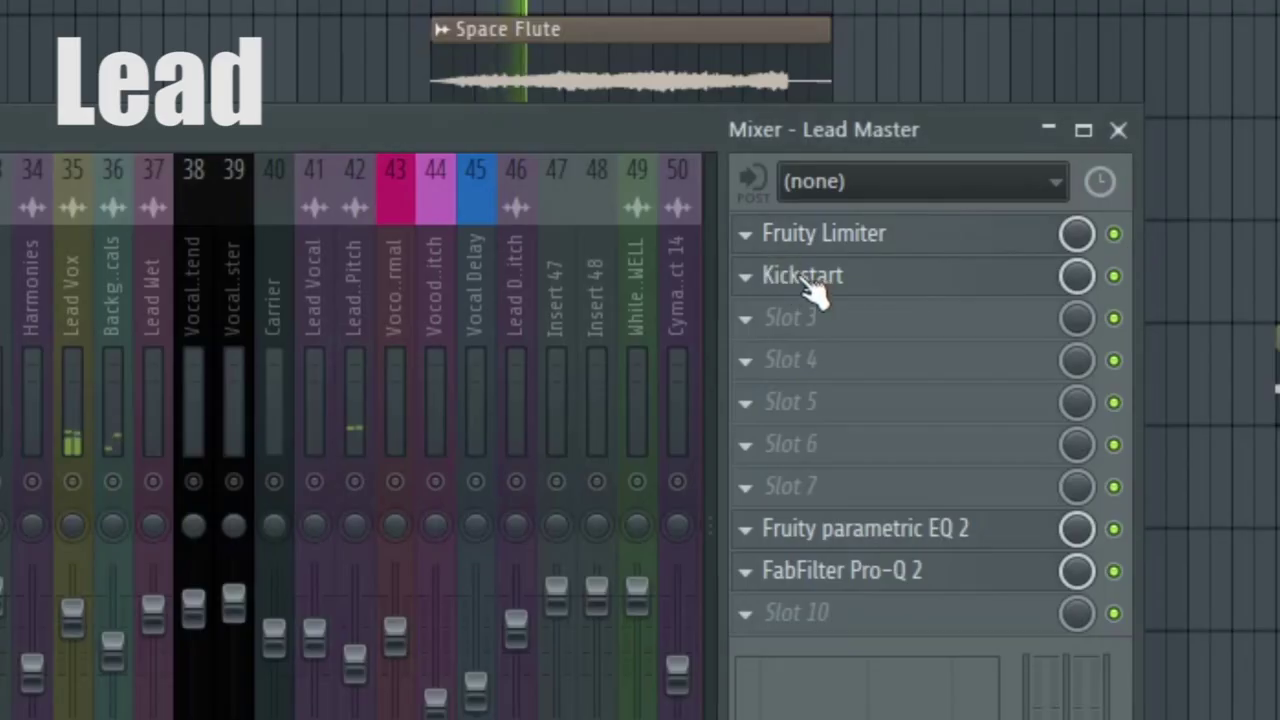
click(812, 284)
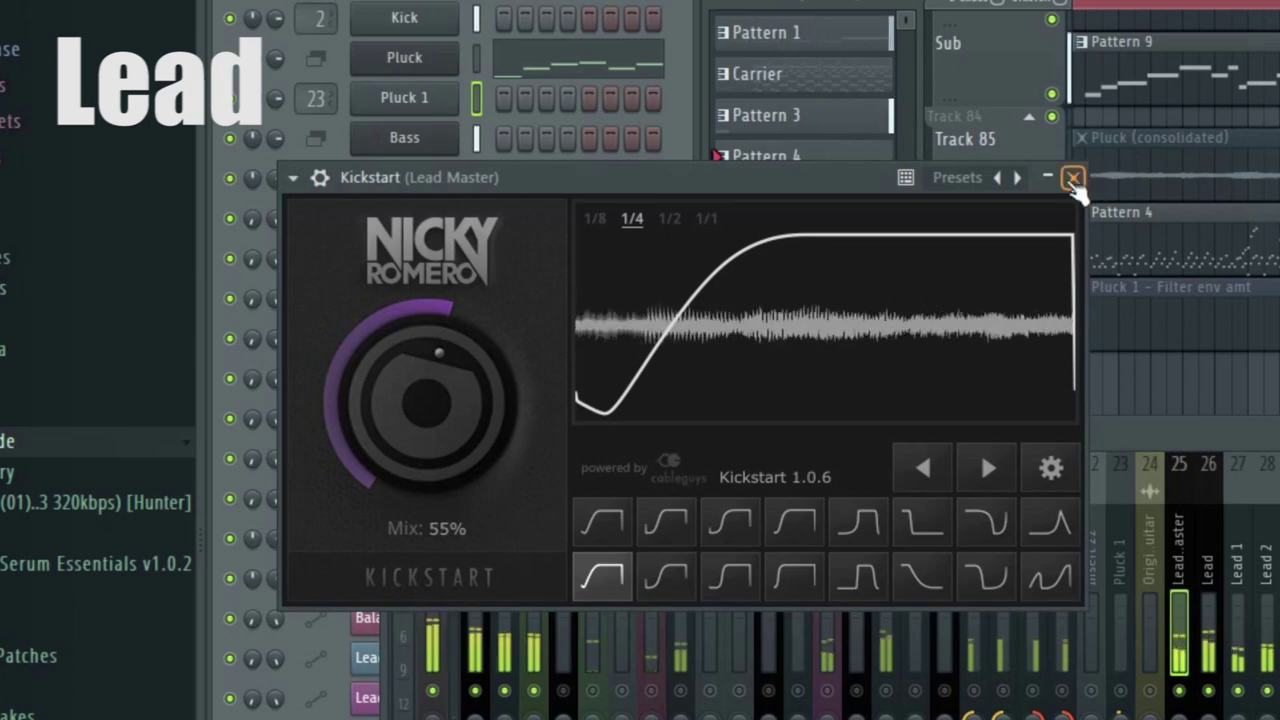
click(1071, 179)
Examine the Fruity parametric EQ 2 and FabFilter Pro-Q 2 curves on the Lead Master track.
click(893, 532)
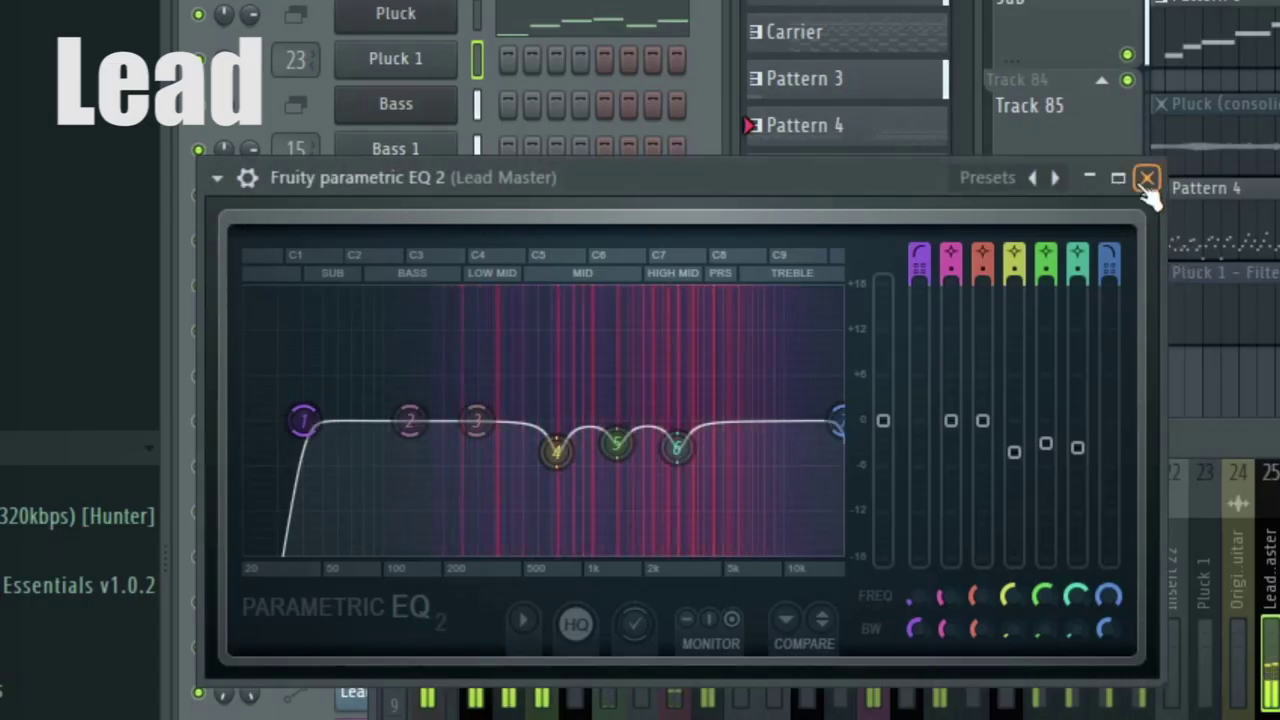
click(1147, 177)
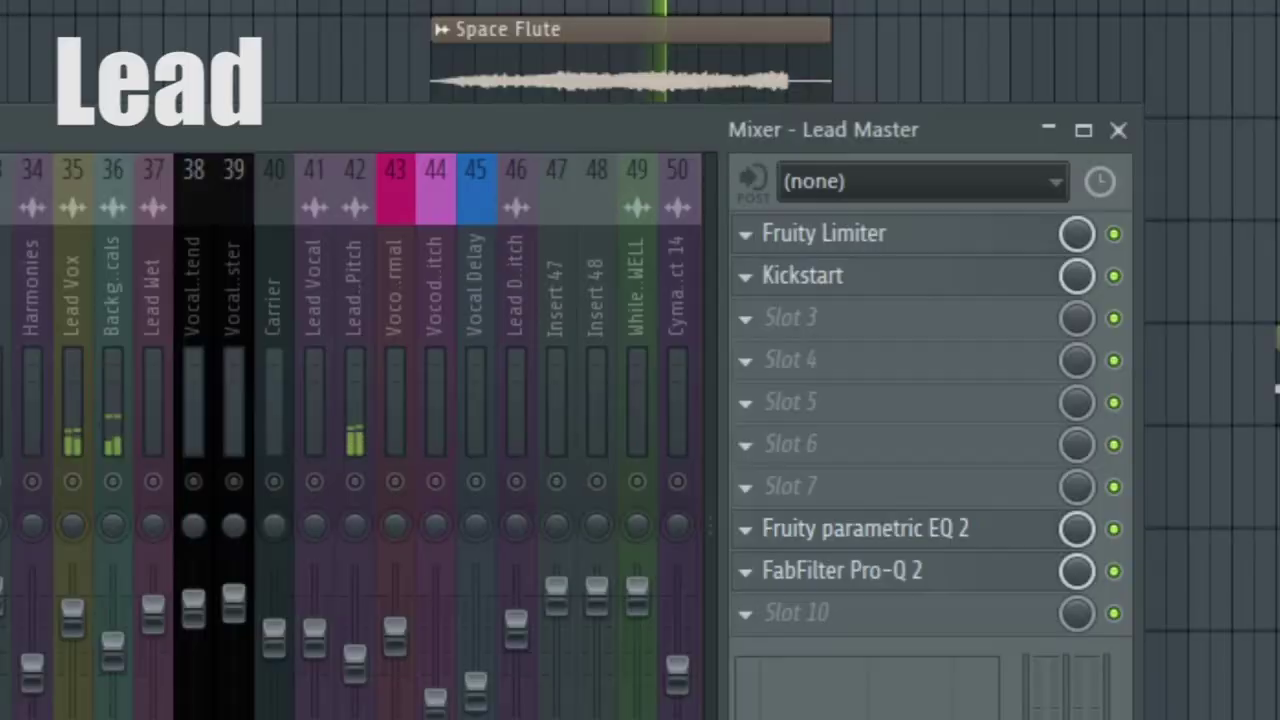
click(908, 591)
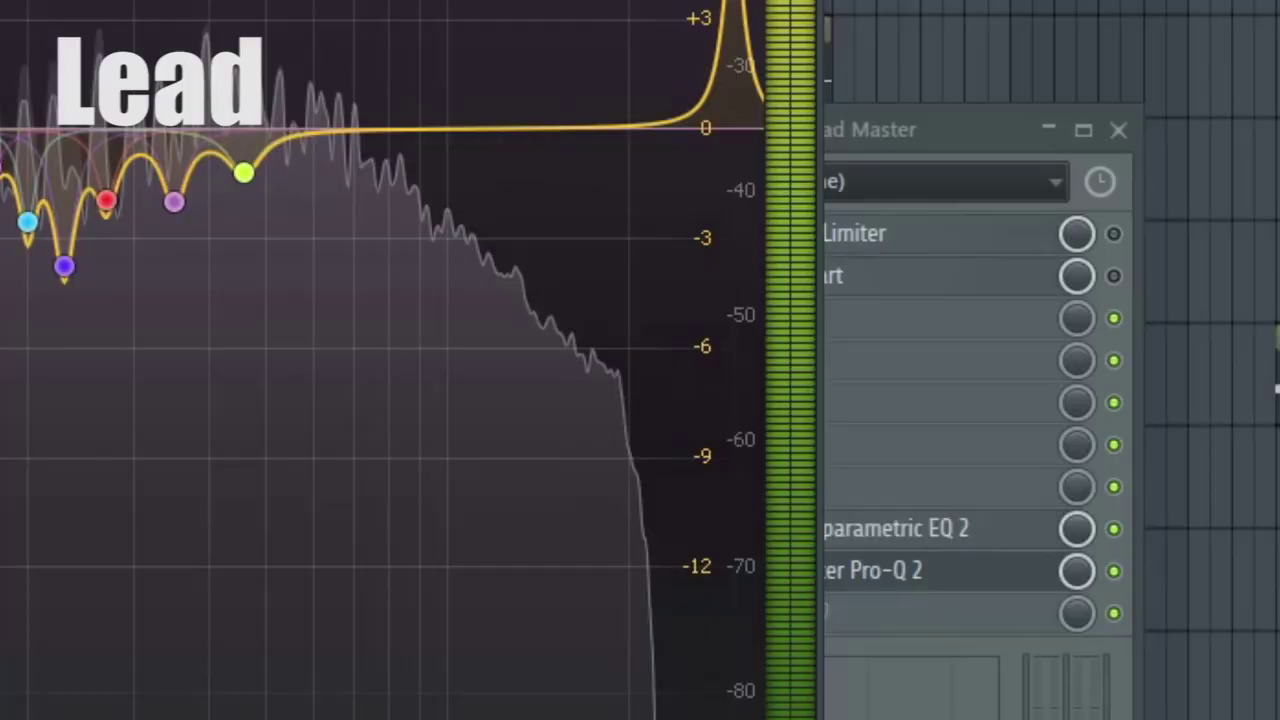
click(1199, 61)
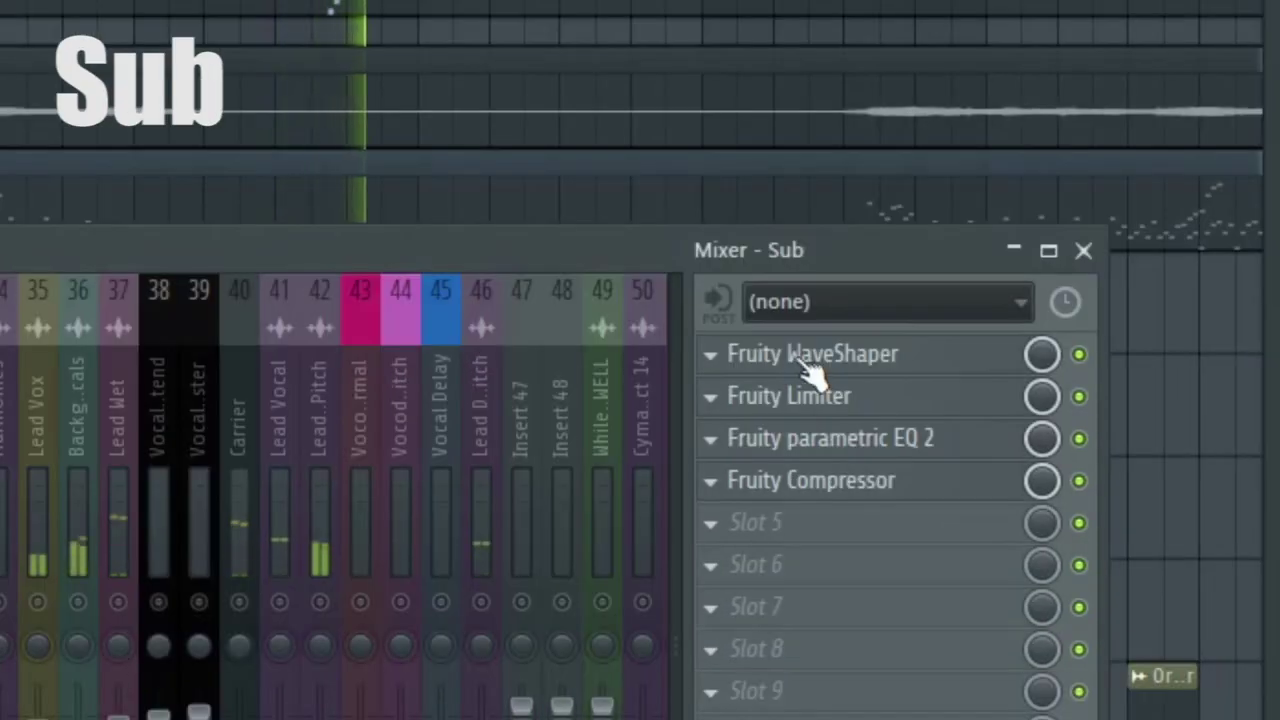
Examine the Sub track's effect chain: Fruity WaveShaper, Fruity Limiter, Fruity parametric EQ 2 and Fruity Compressor.
click(806, 366)
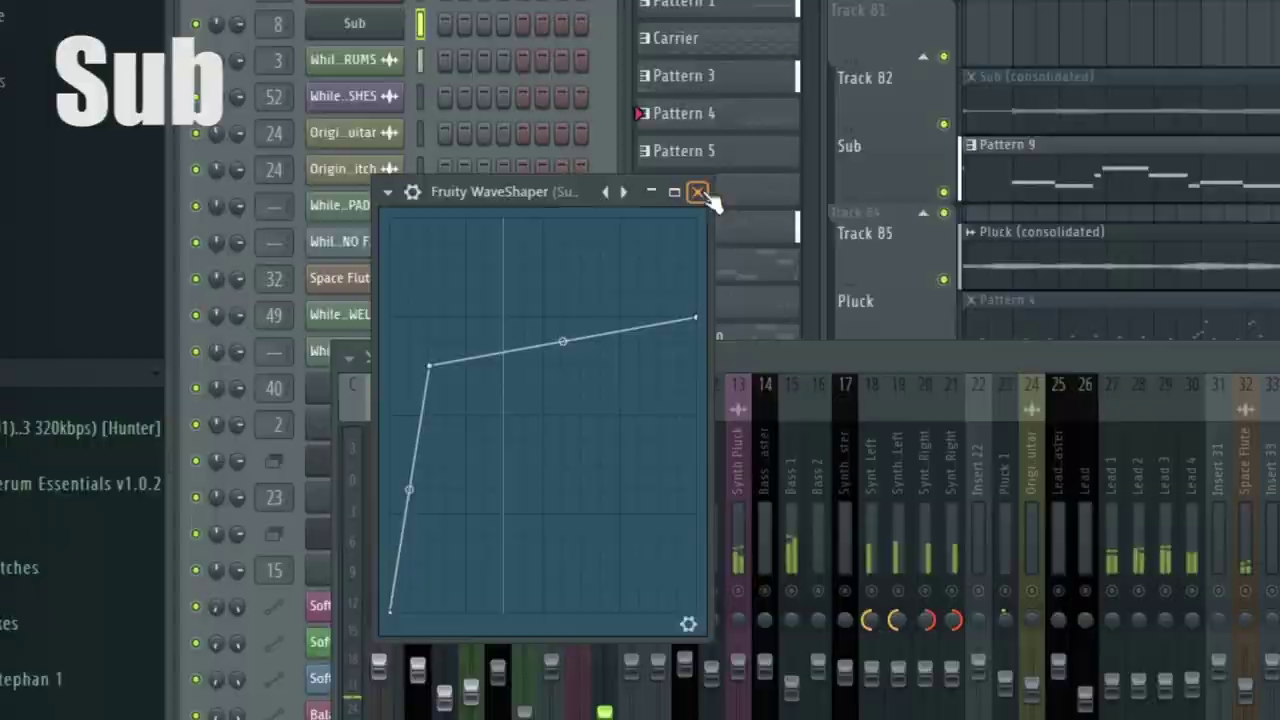
click(698, 192)
click(766, 394)
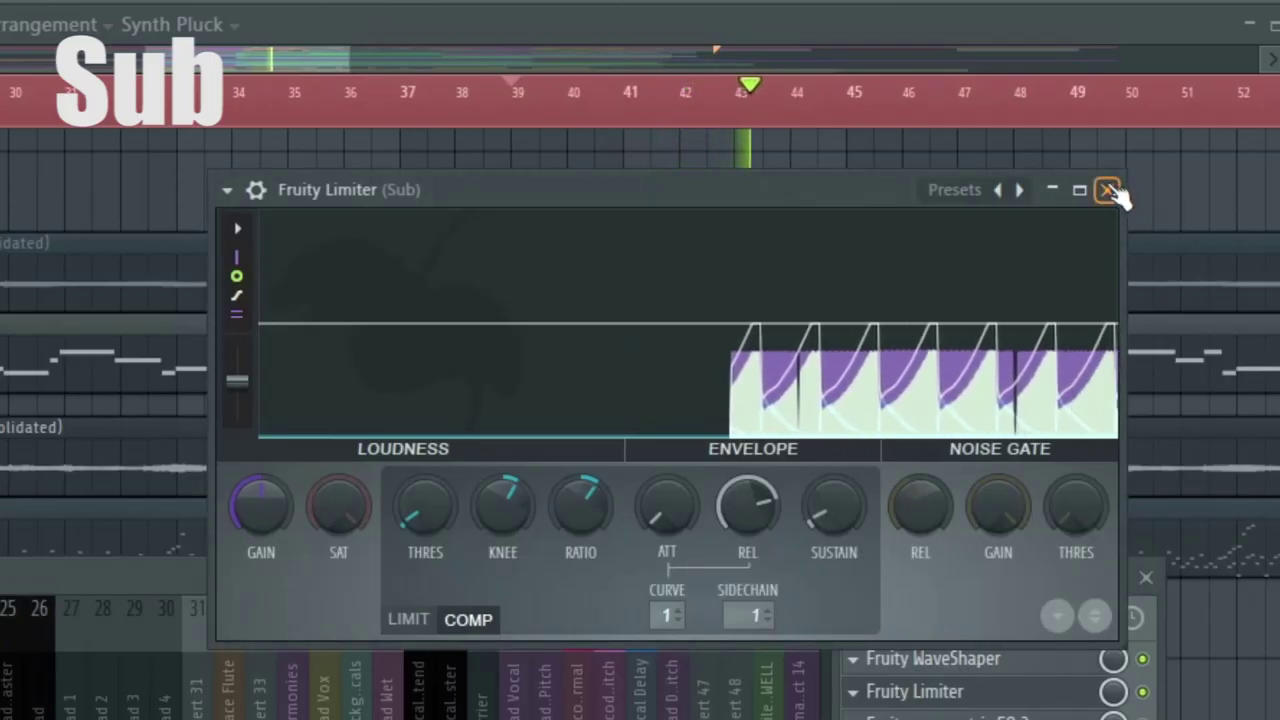
click(1110, 192)
click(814, 437)
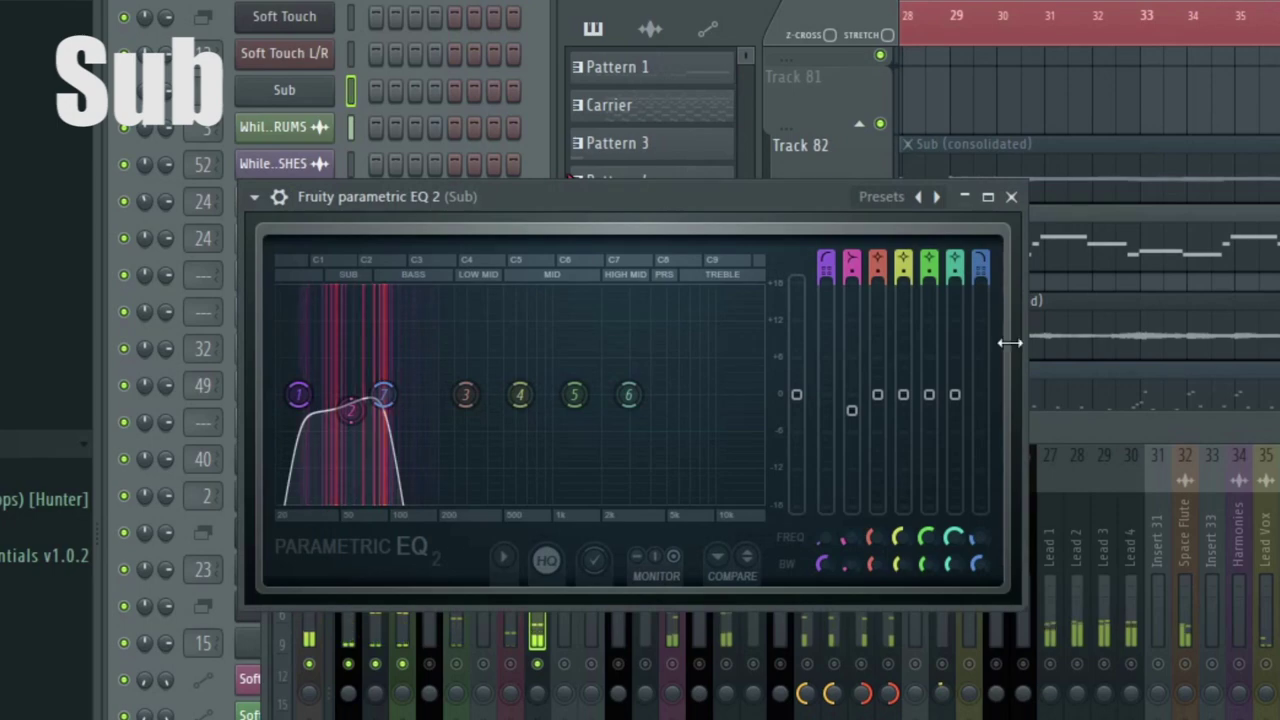
click(1012, 197)
click(860, 506)
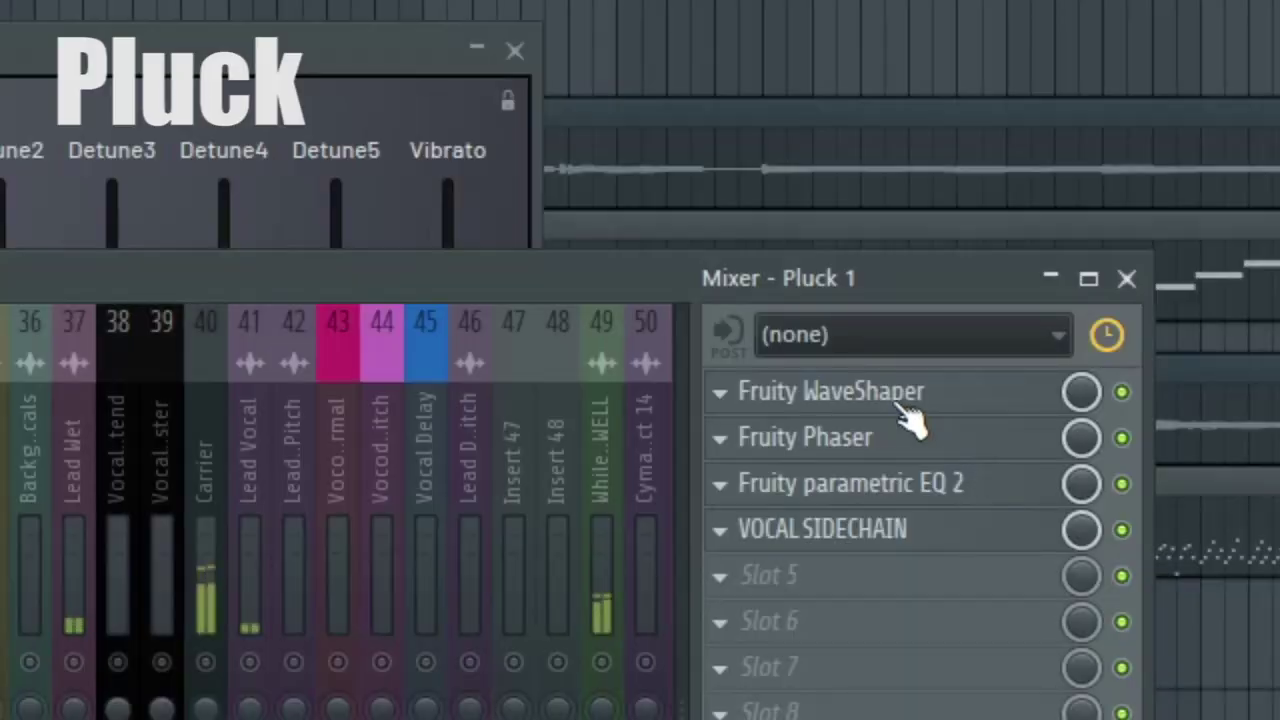
Examine the Pluck 1 track's effect chain: Fruity WaveShaper, Fruity Phaser, Fruity parametric EQ 2 and the VOCAL SIDECHAIN patch.
click(895, 400)
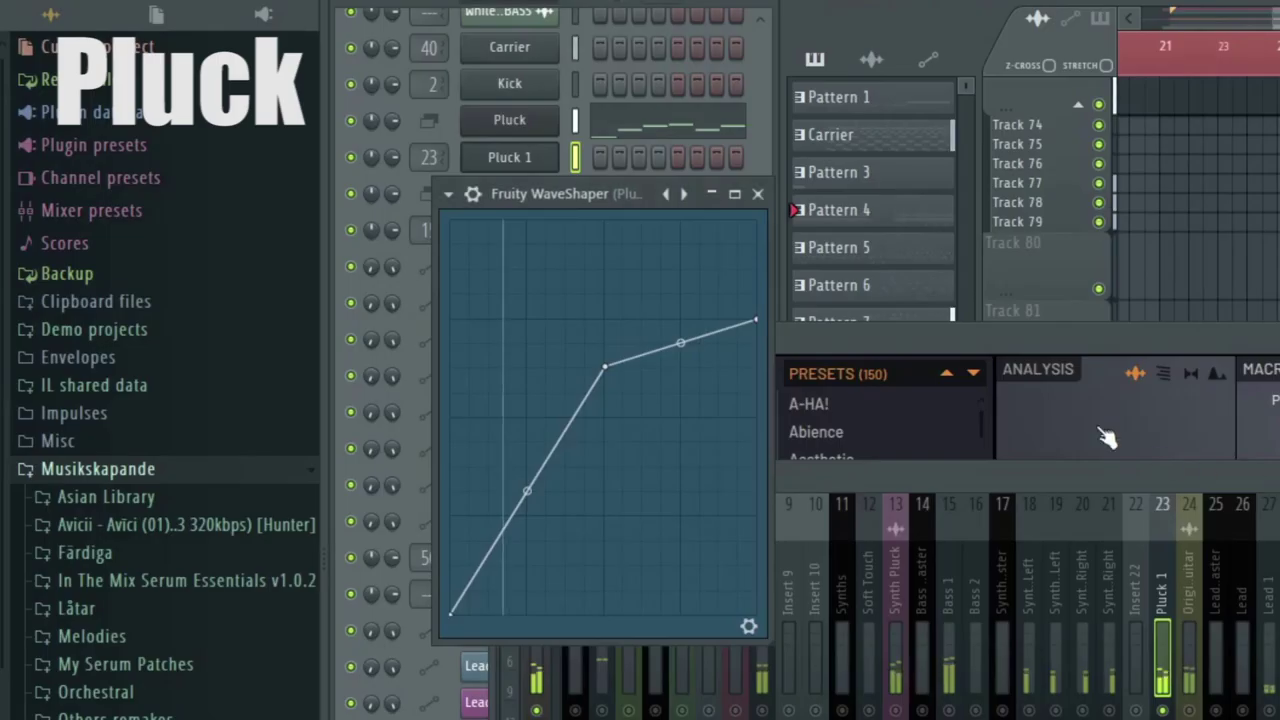
click(759, 195)
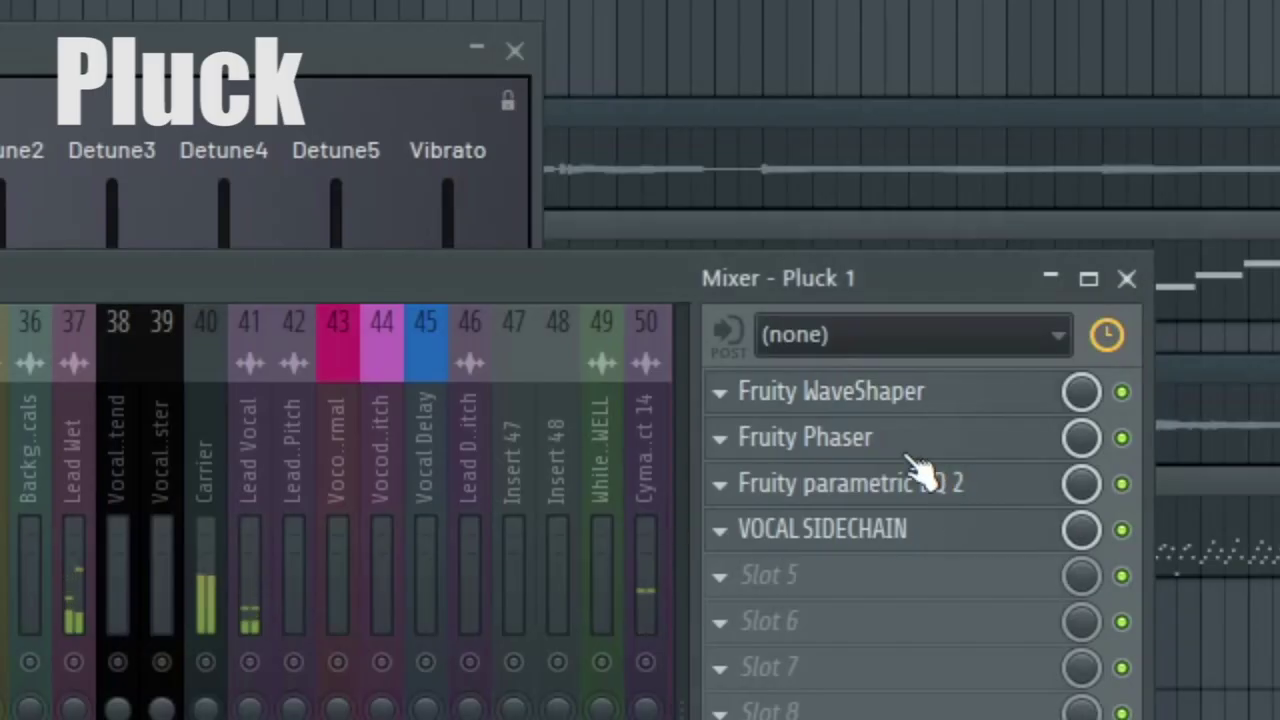
click(805, 437)
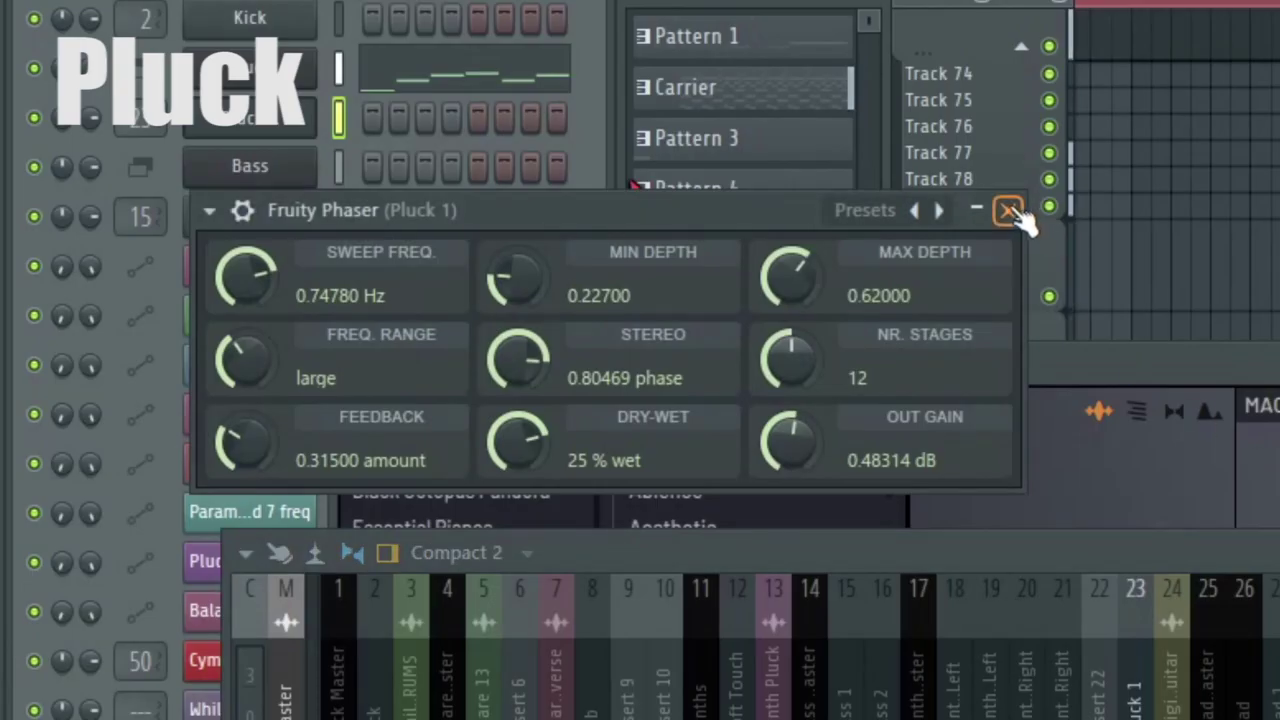
click(1007, 210)
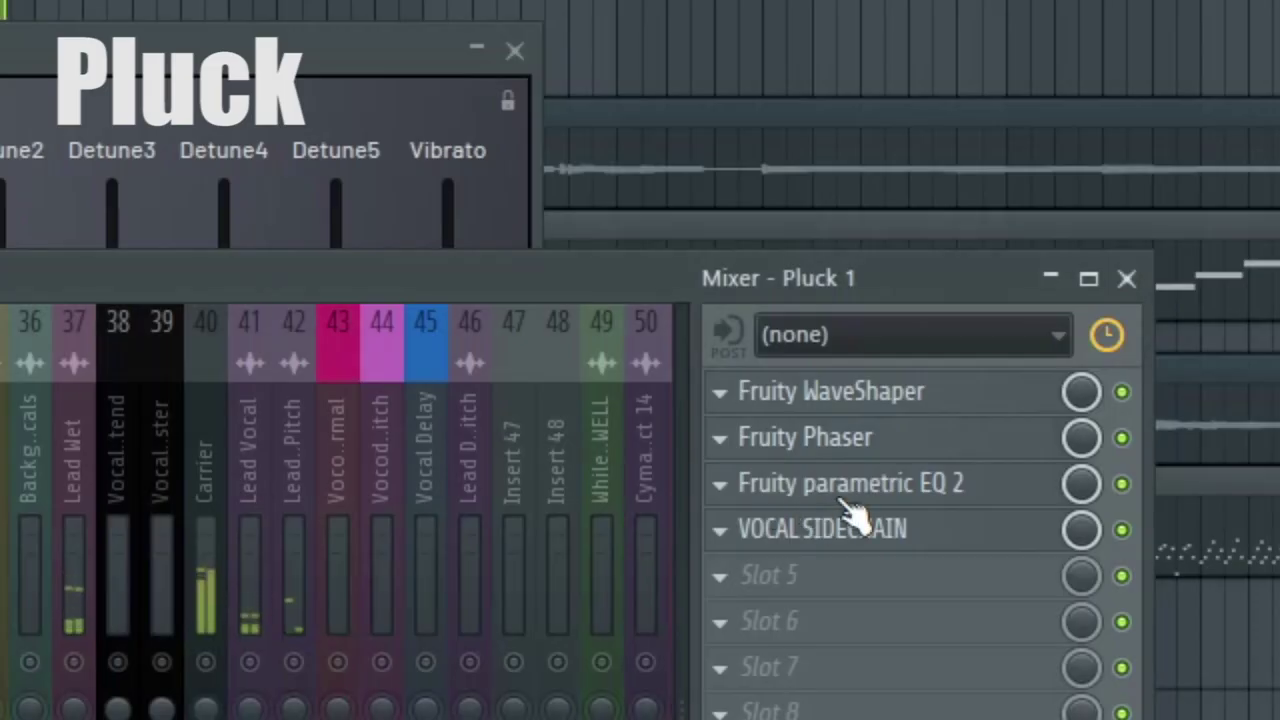
click(846, 488)
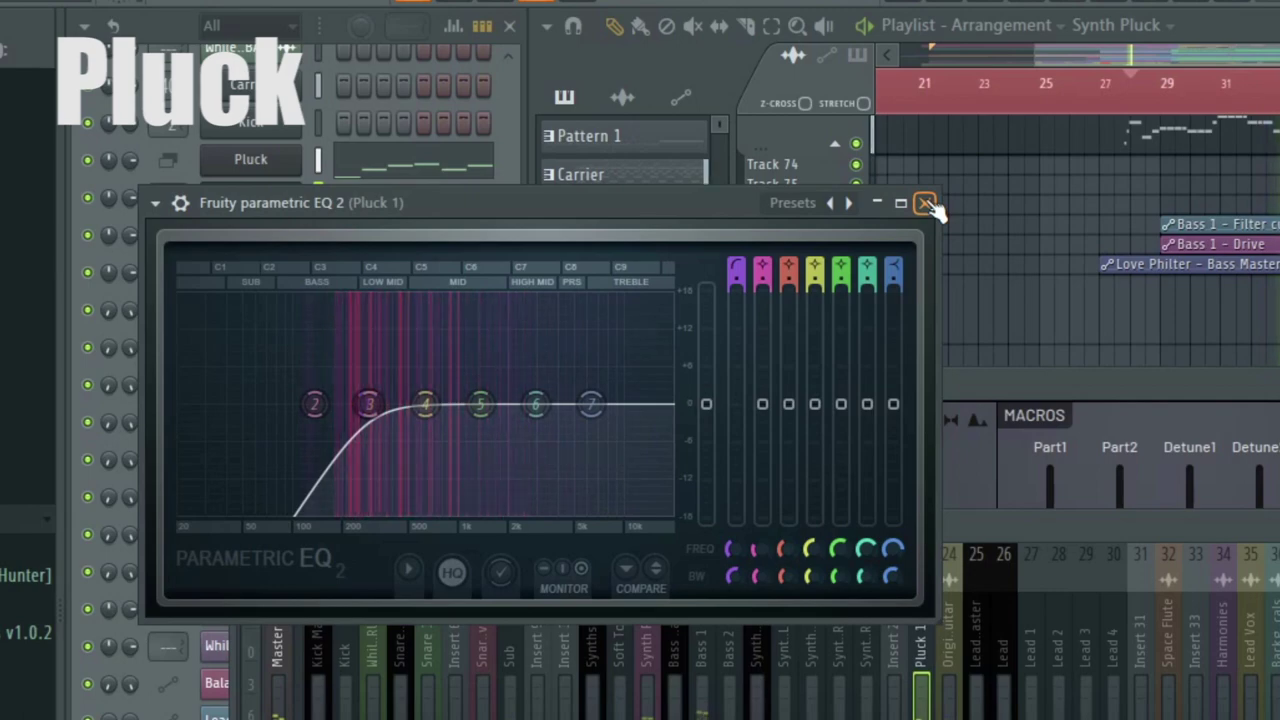
click(926, 204)
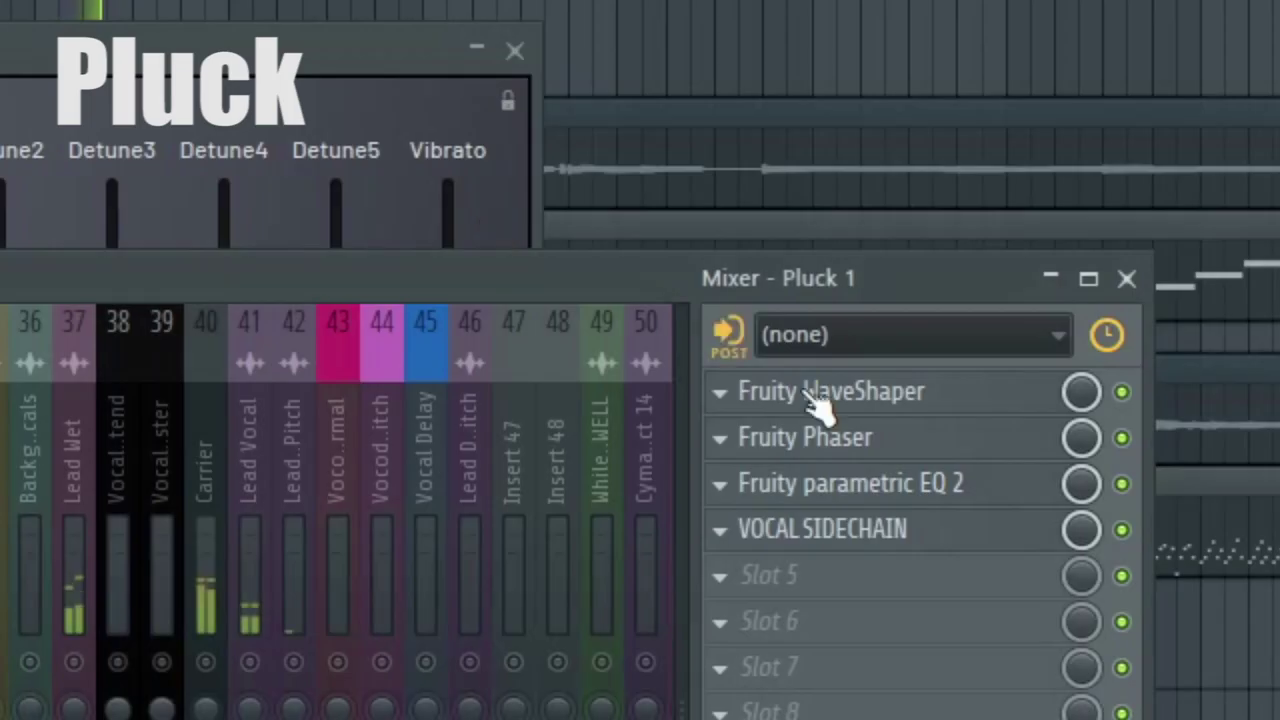
click(930, 548)
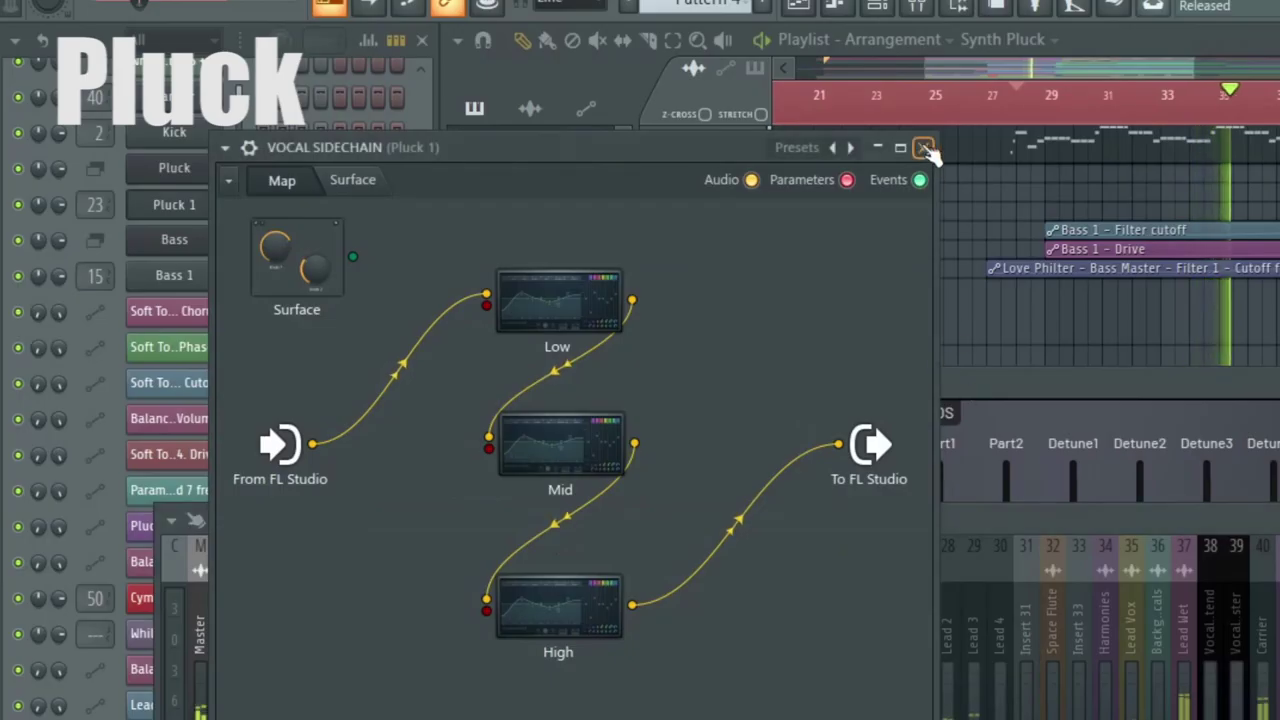
click(924, 148)
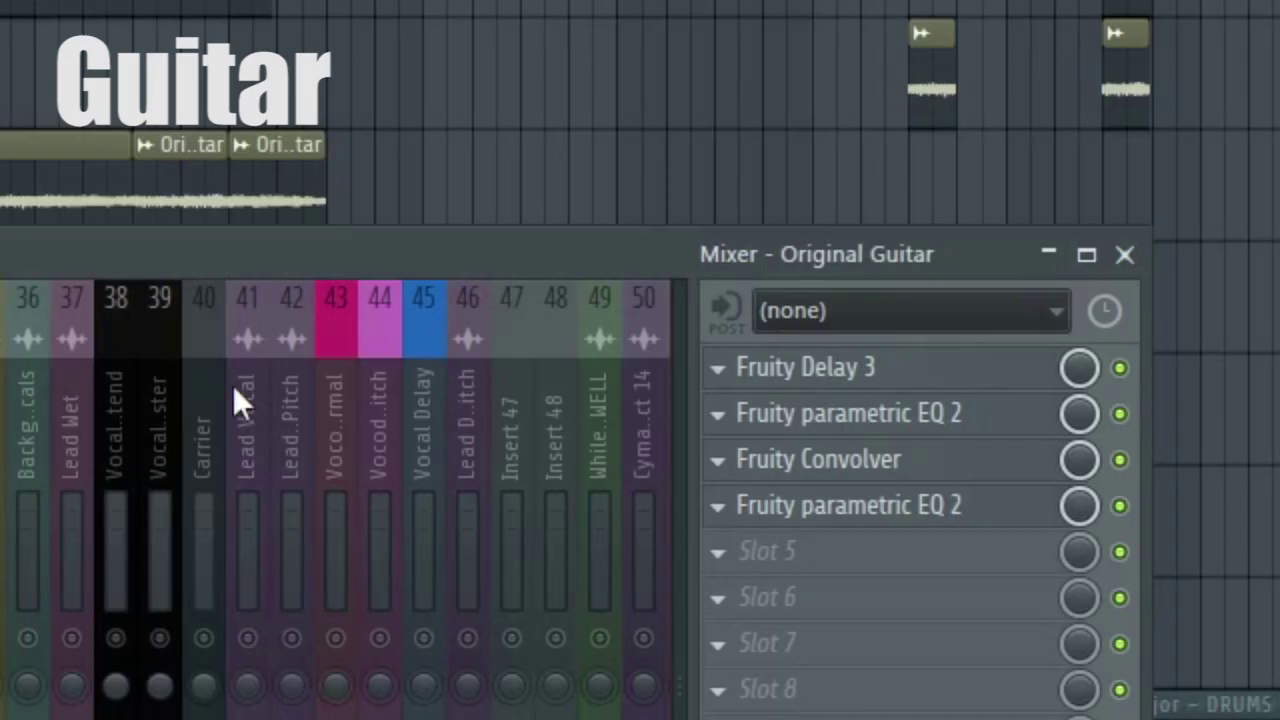
Examine the Original Guitar track's effects: Fruity Delay 3, Fruity Convolver and both Fruity parametric EQ 2 curves.
click(838, 378)
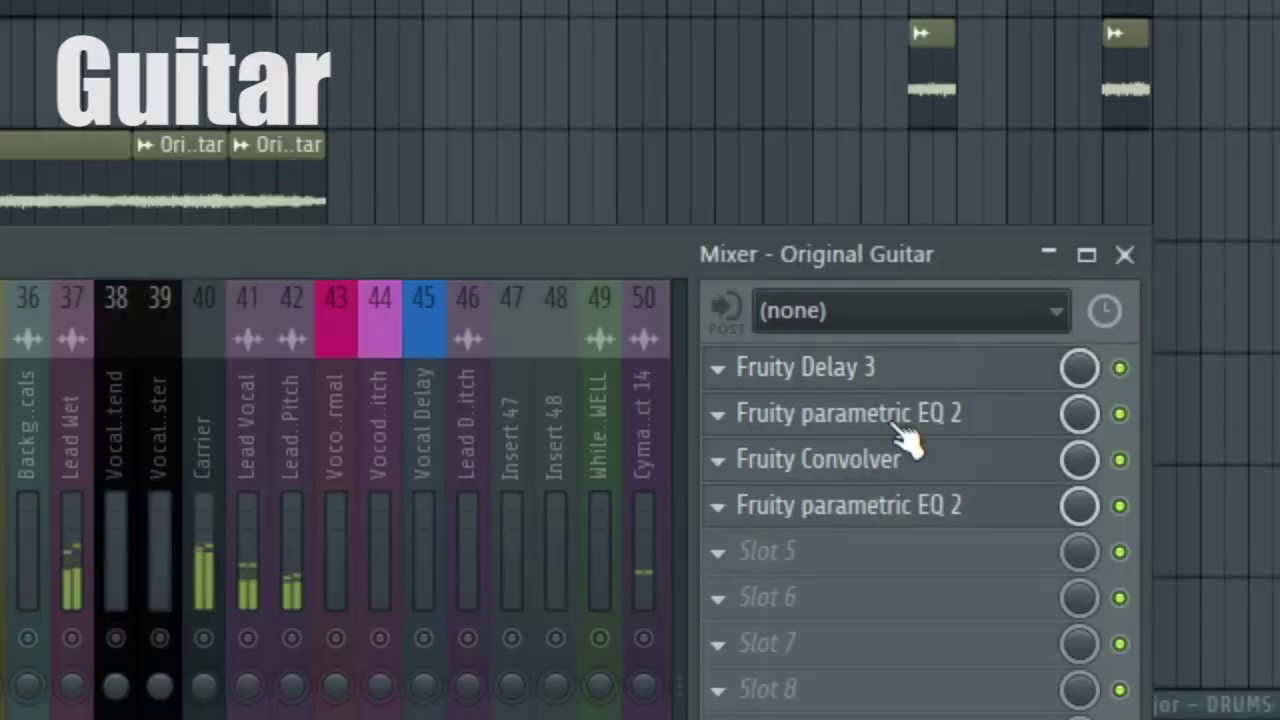
click(900, 425)
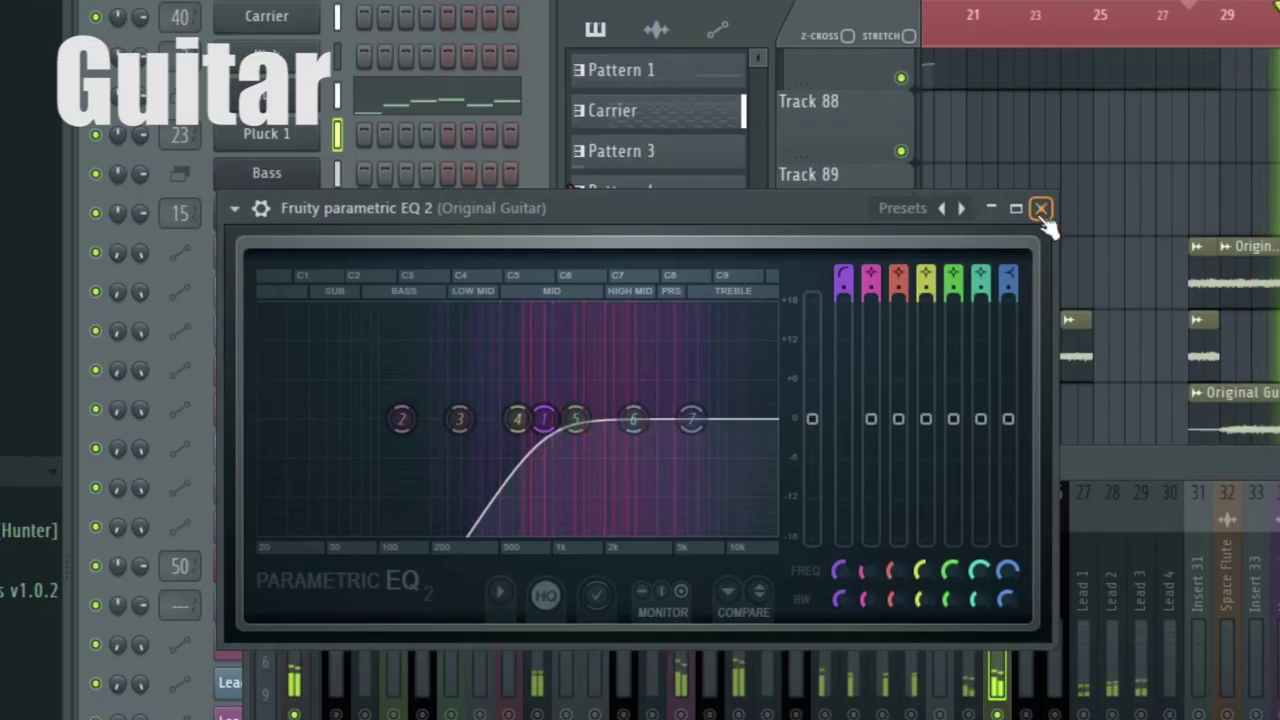
click(1041, 209)
click(825, 460)
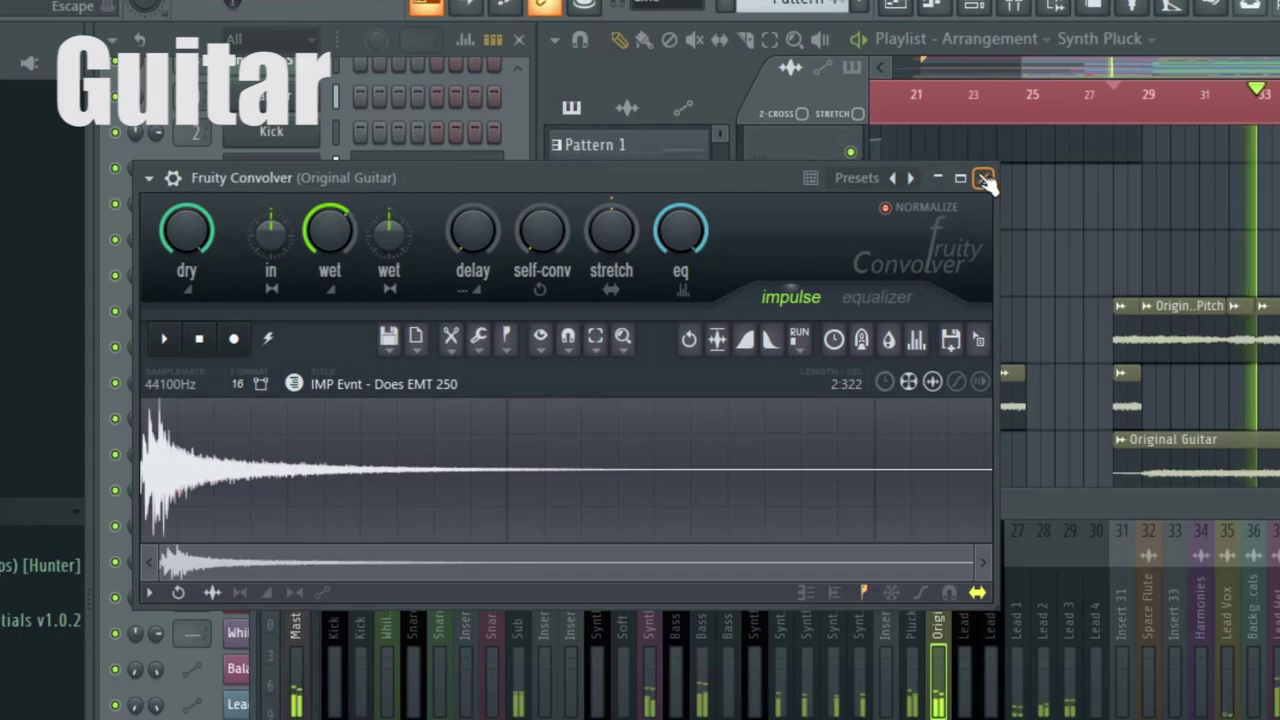
click(985, 180)
click(840, 520)
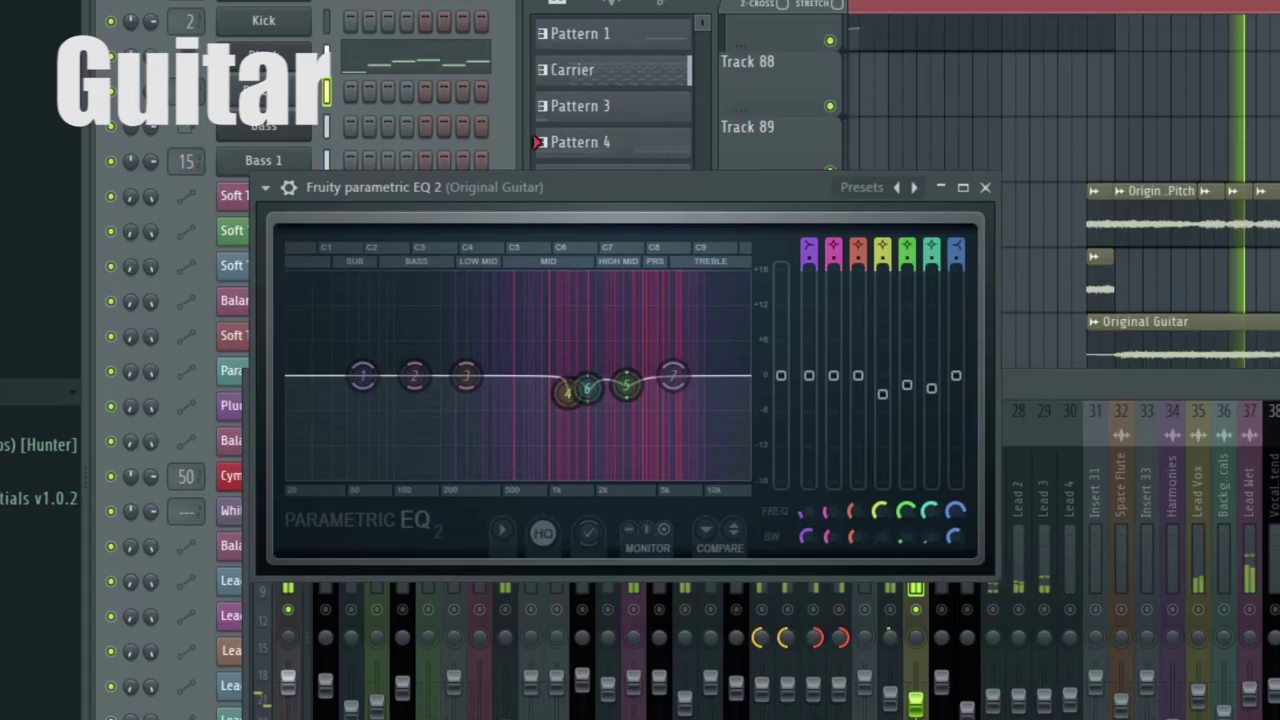
click(985, 188)
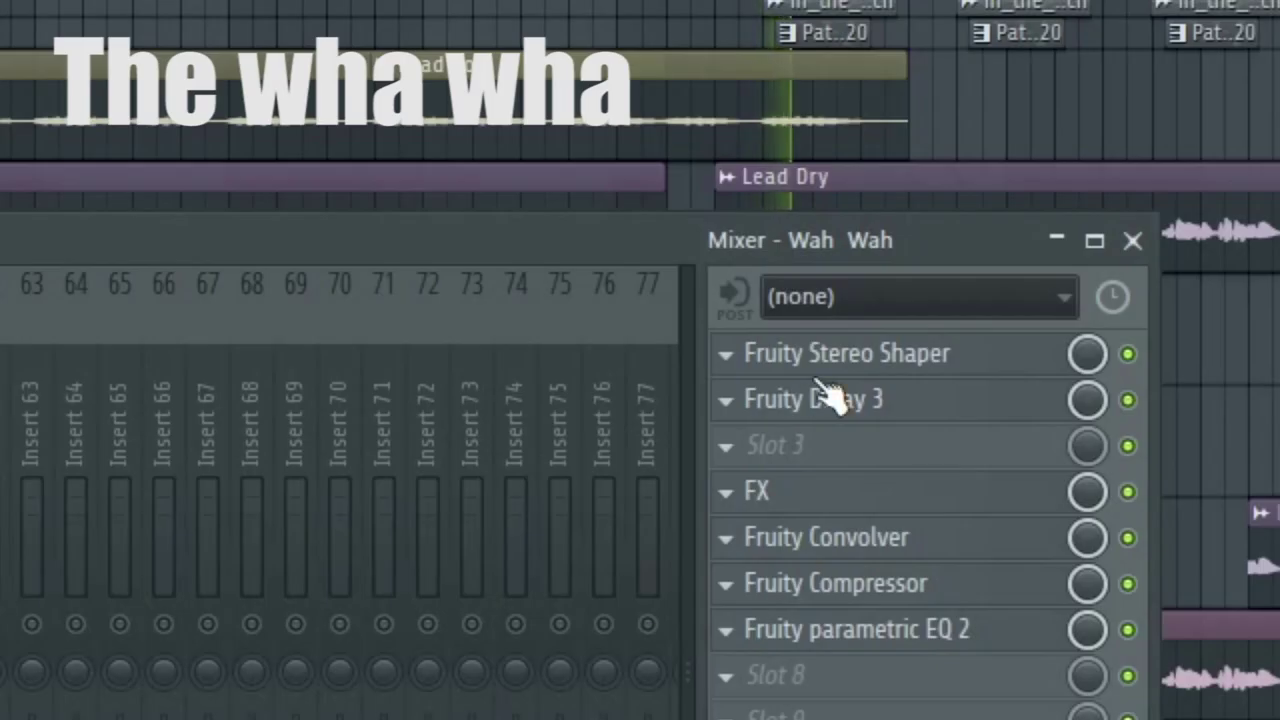
Examine the Fruity Stereo Shaper, Fruity Delay 3 and Effector FX settings on the Wah Wah track.
click(870, 352)
click(794, 175)
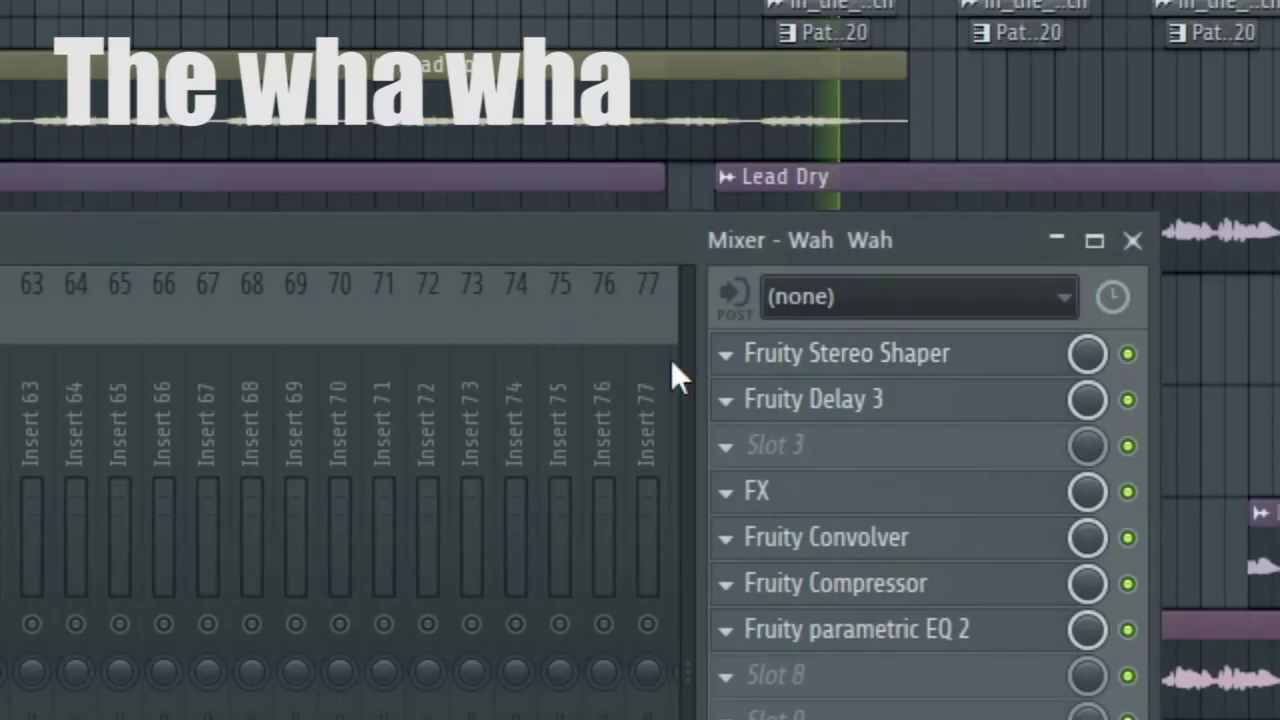
click(860, 404)
click(1106, 286)
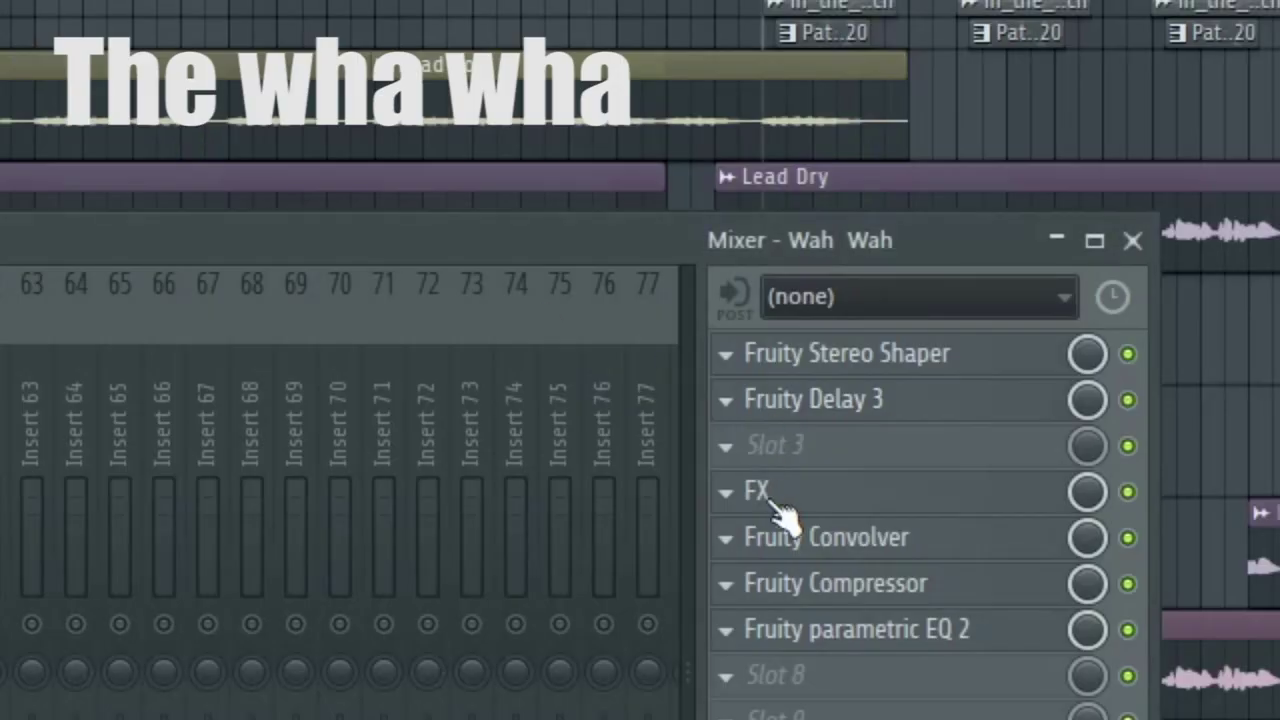
click(763, 491)
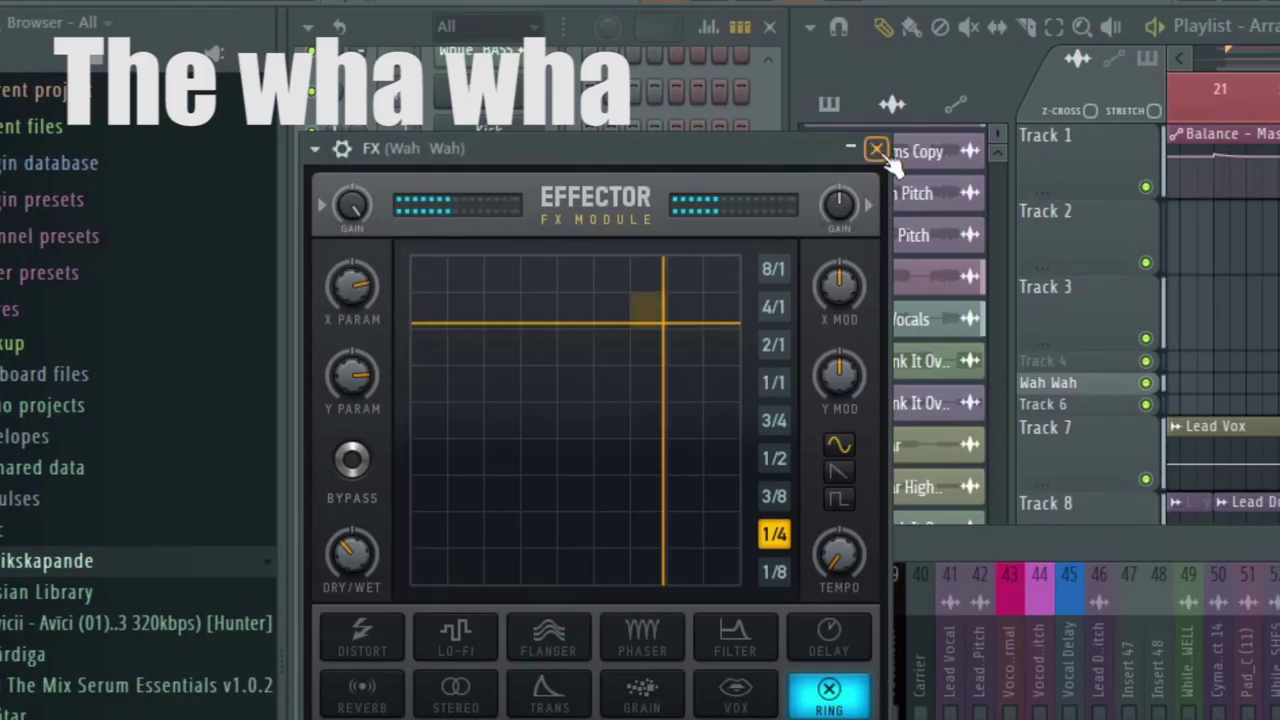
click(876, 150)
Examine the remaining Wah Wah track effects: Fruity Convolver, Fruity Compressor and Fruity parametric EQ 2.
click(920, 514)
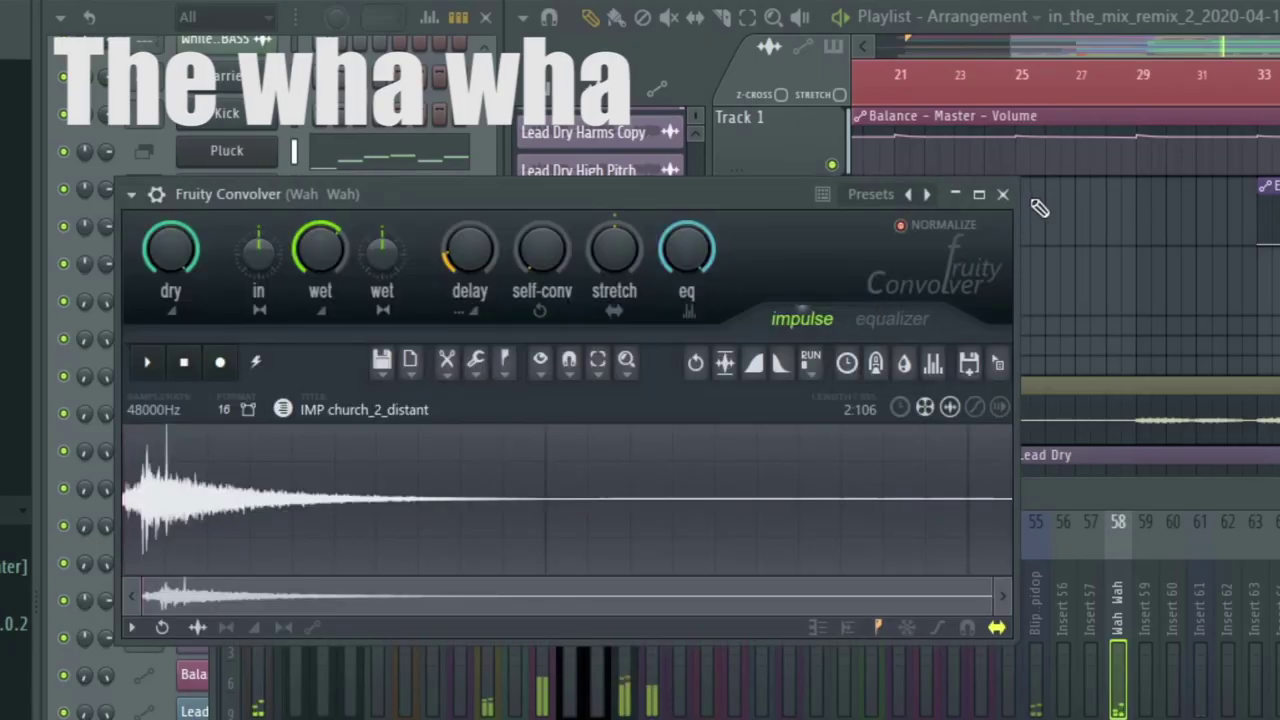
click(1003, 195)
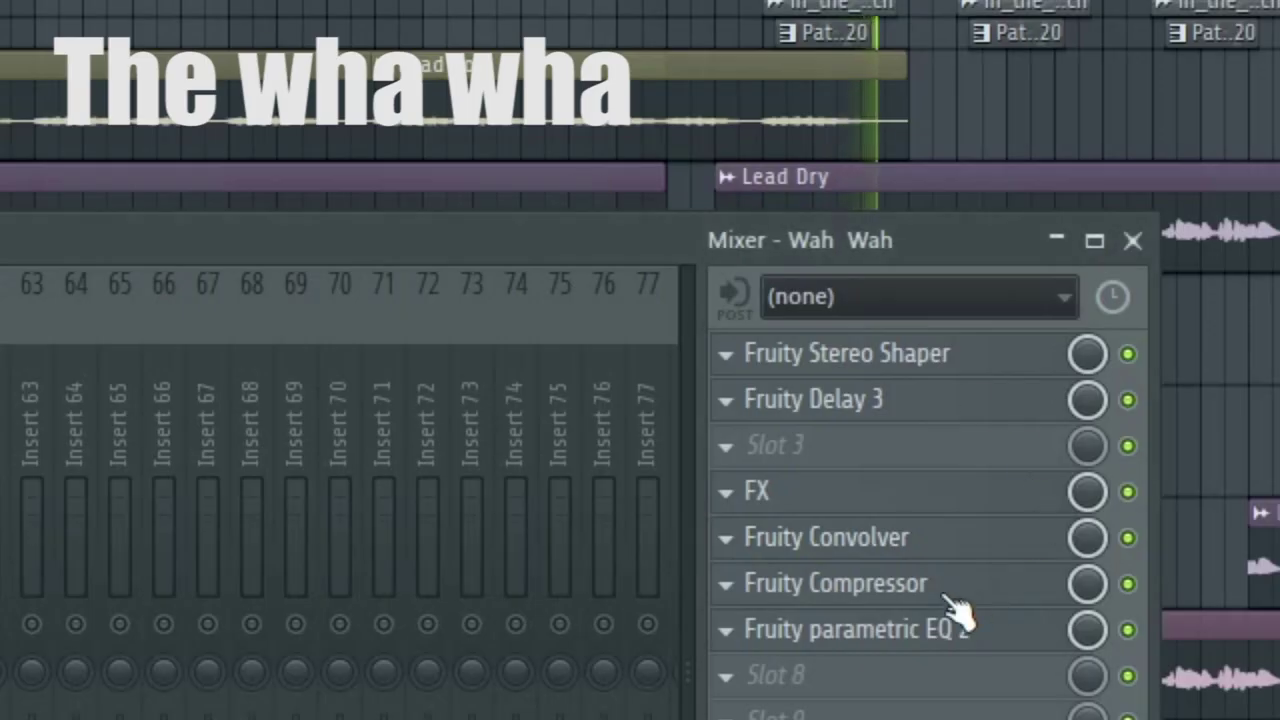
click(947, 590)
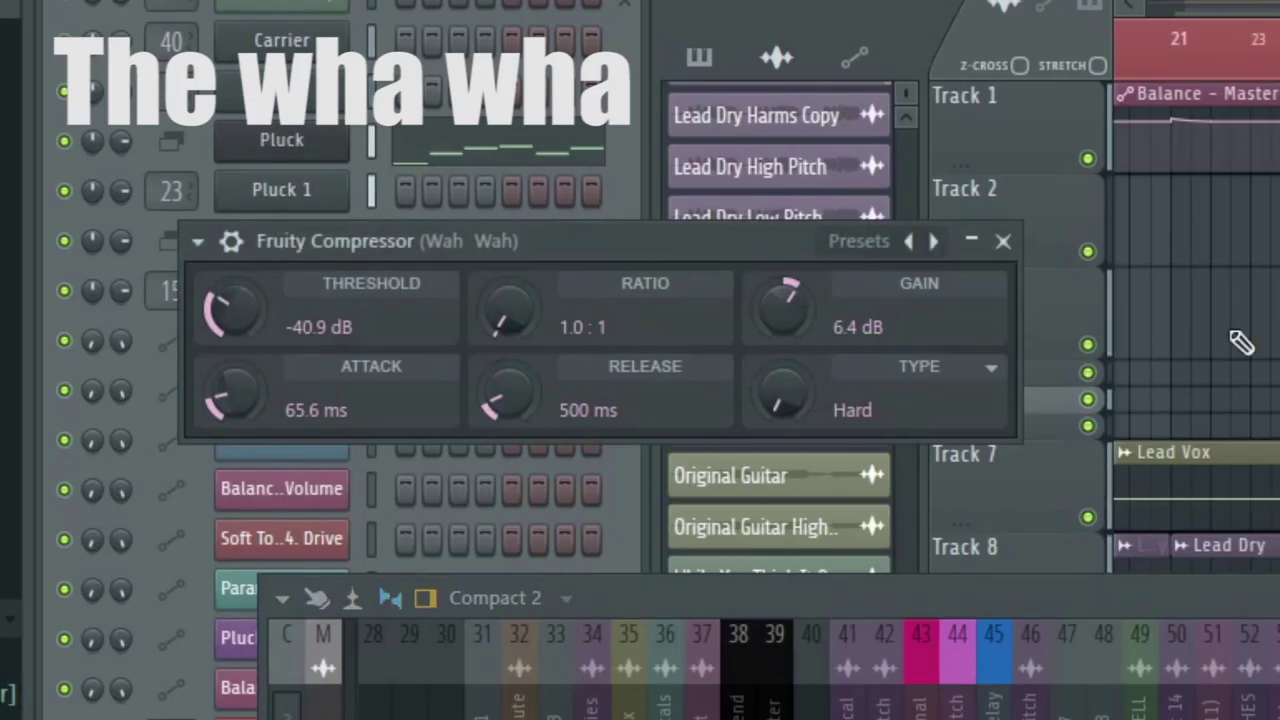
click(1003, 241)
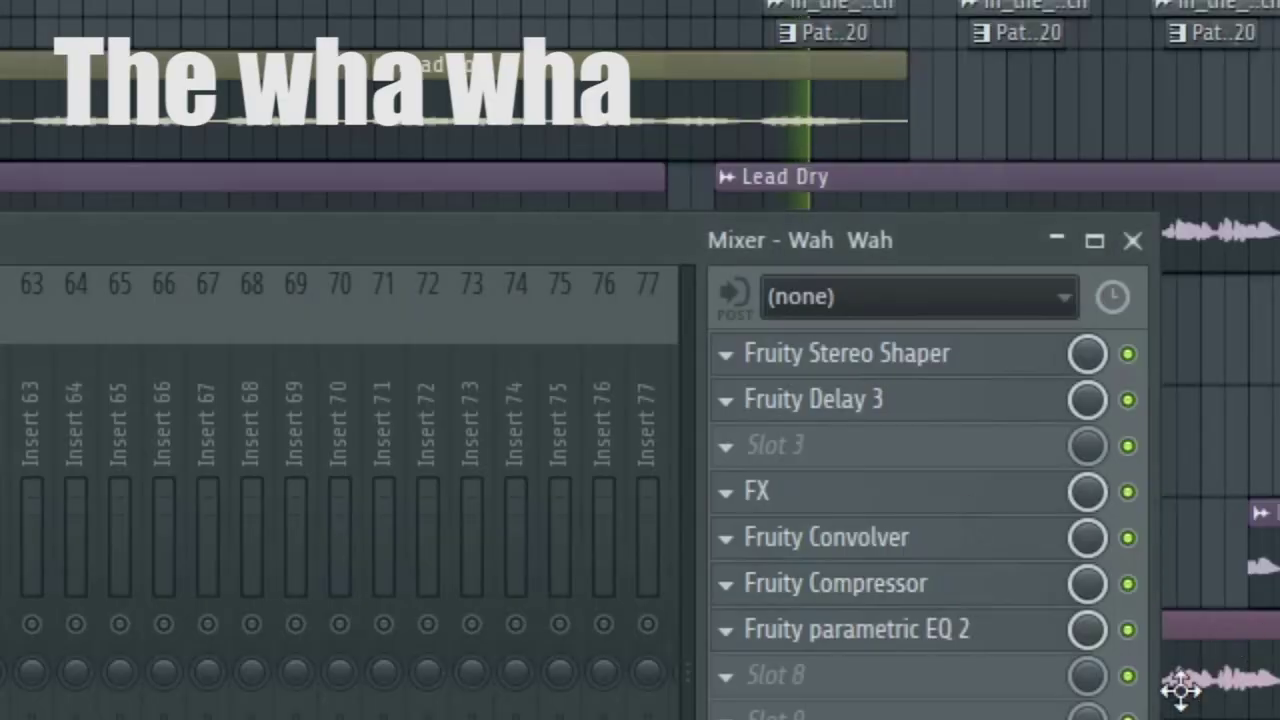
click(975, 640)
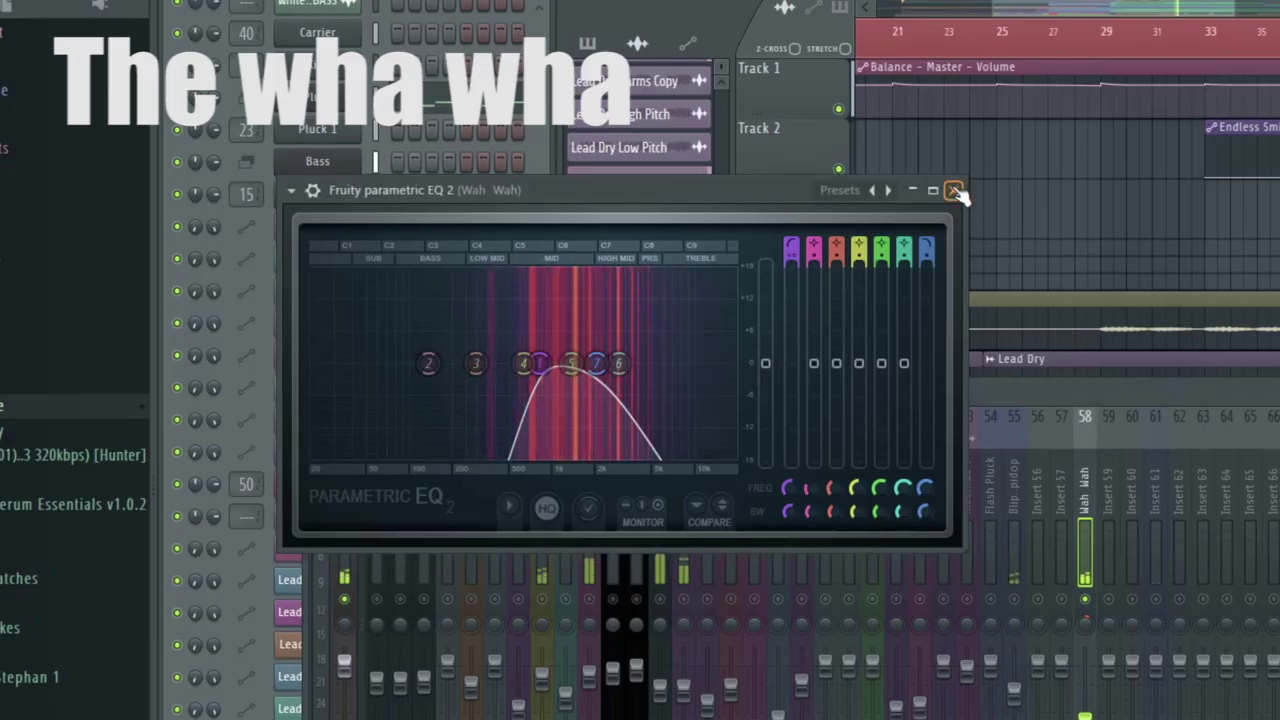